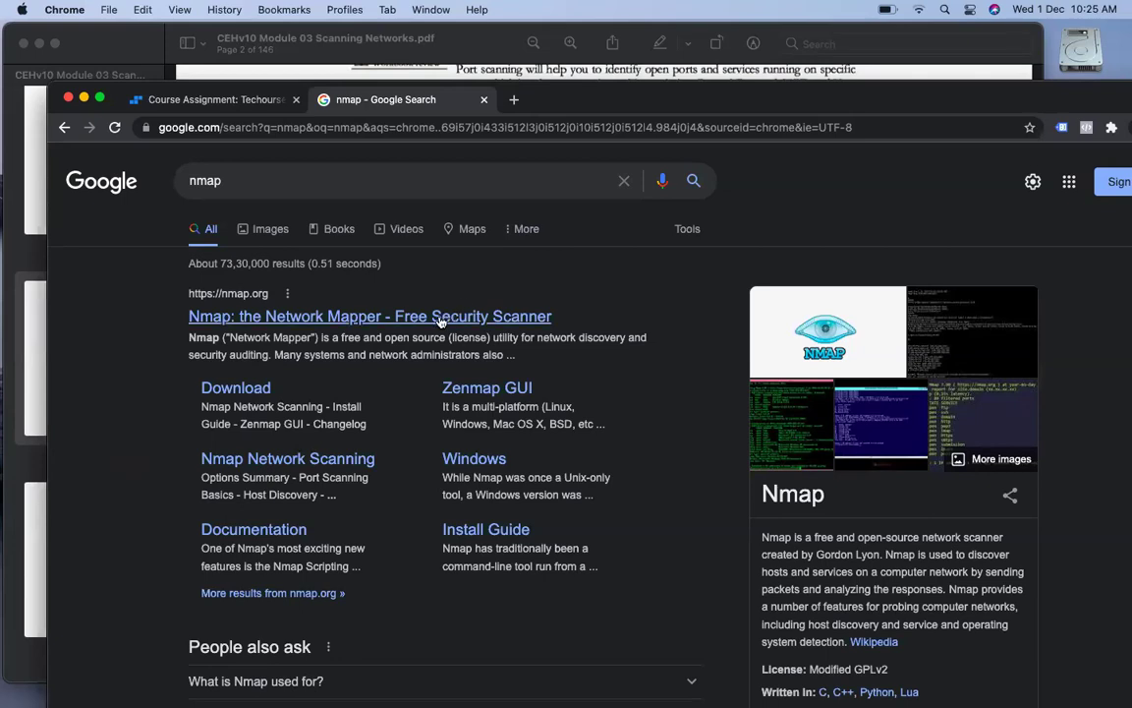
Open Nmap's download page and copy the link address of the nmap-7.92-setup.exe Windows installer.
{"action": "left_click", "coordinate": [221, 388]}
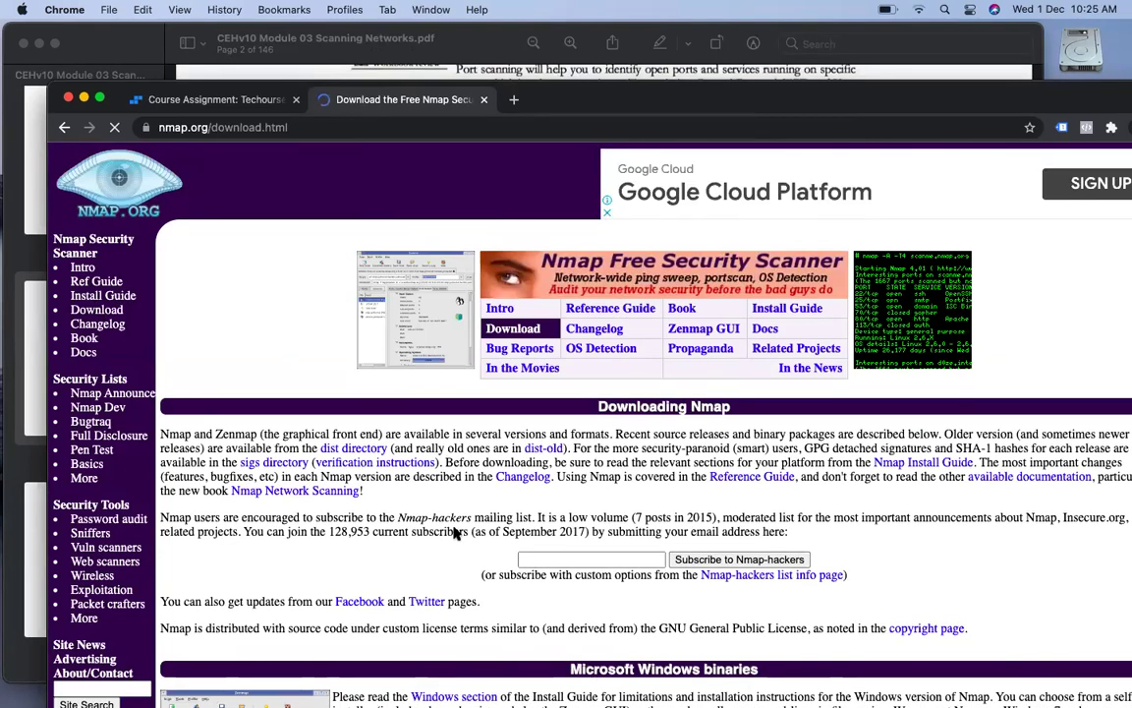
{"action": "scroll", "coordinate": [455, 532], "scroll_direction": "down", "scroll_amount": 5}
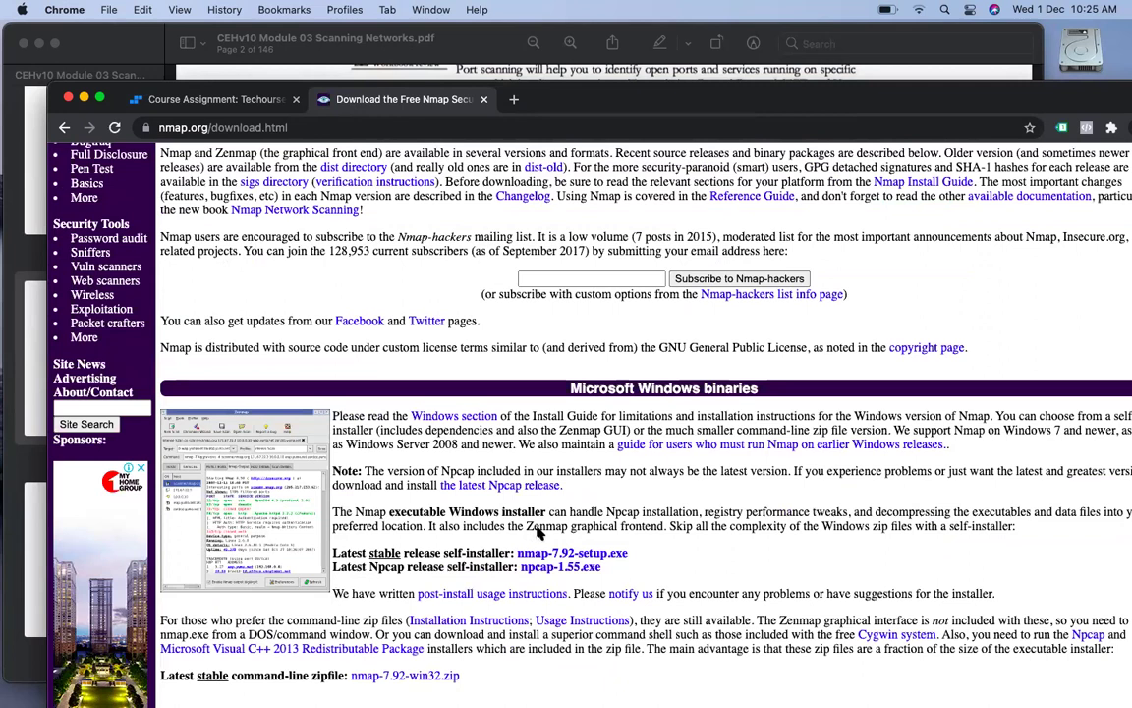
{"action": "right_click", "coordinate": [592, 555]}
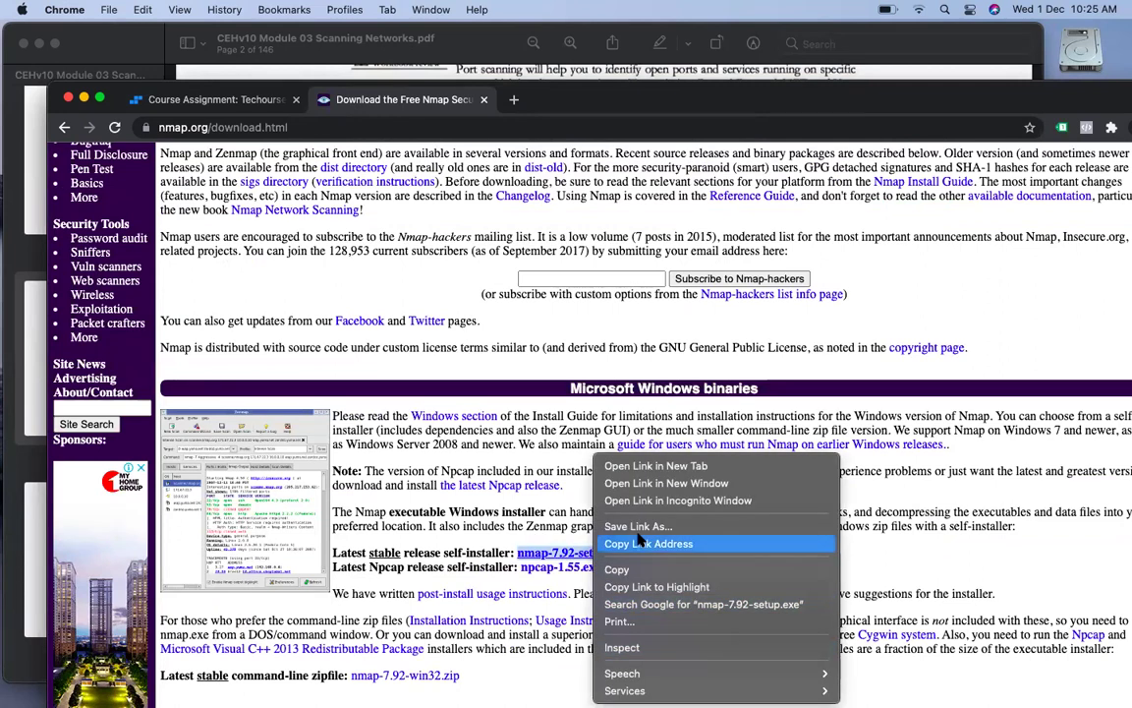
{"action": "left_click", "coordinate": [637, 543]}
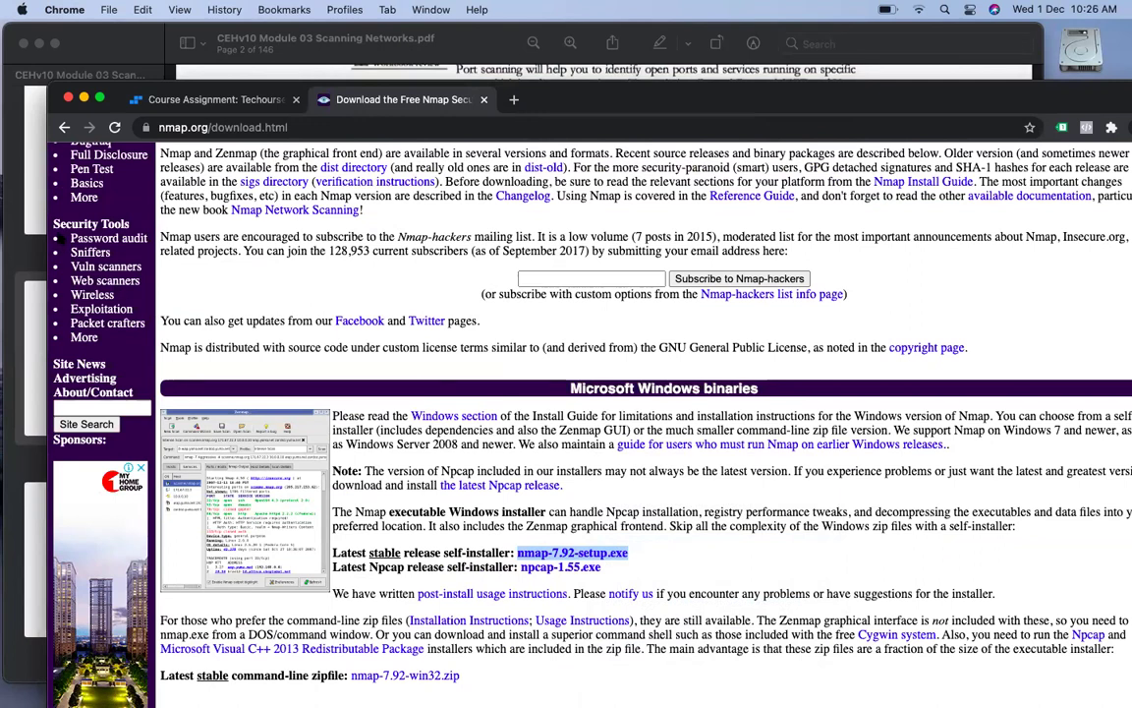
{"action": "scroll", "coordinate": [347, 240], "scroll_direction": "up", "scroll_amount": 5}
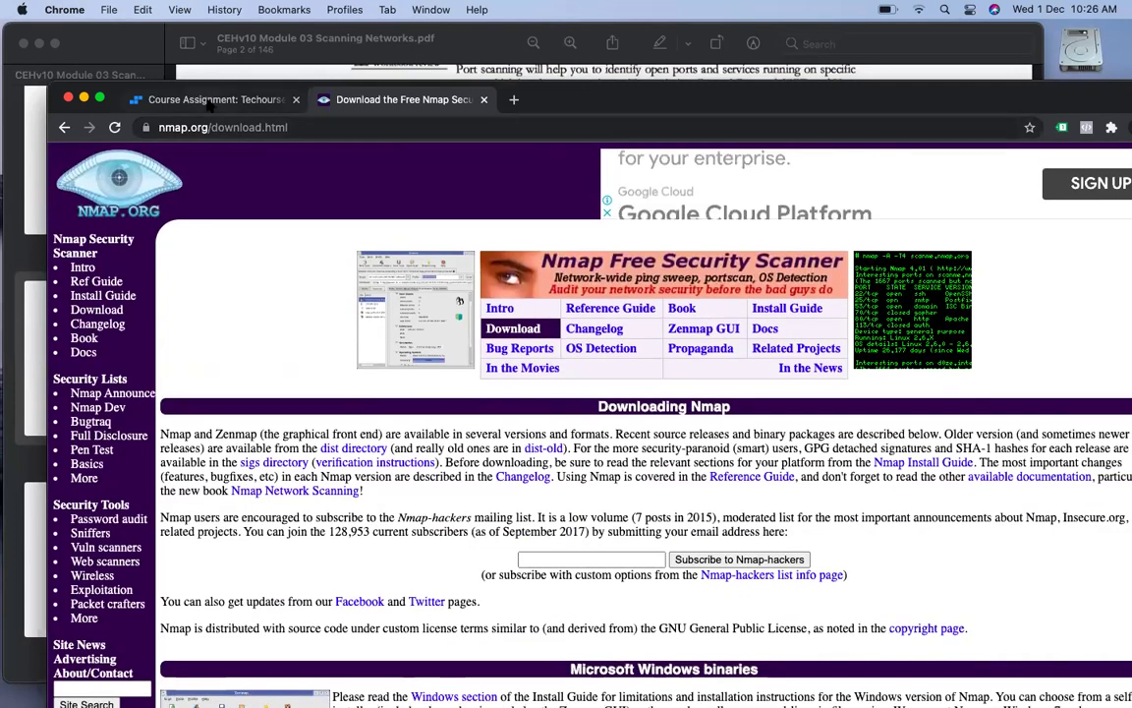
Close the Nmap download page and launch the Scanning Networks lab (CEHv11, Module 03) from the course assignment.
{"action": "left_click", "coordinate": [209, 101]}
{"action": "middle_click", "coordinate": [441, 95]}
{"action": "scroll", "coordinate": [460, 322], "scroll_direction": "down", "scroll_amount": 1}
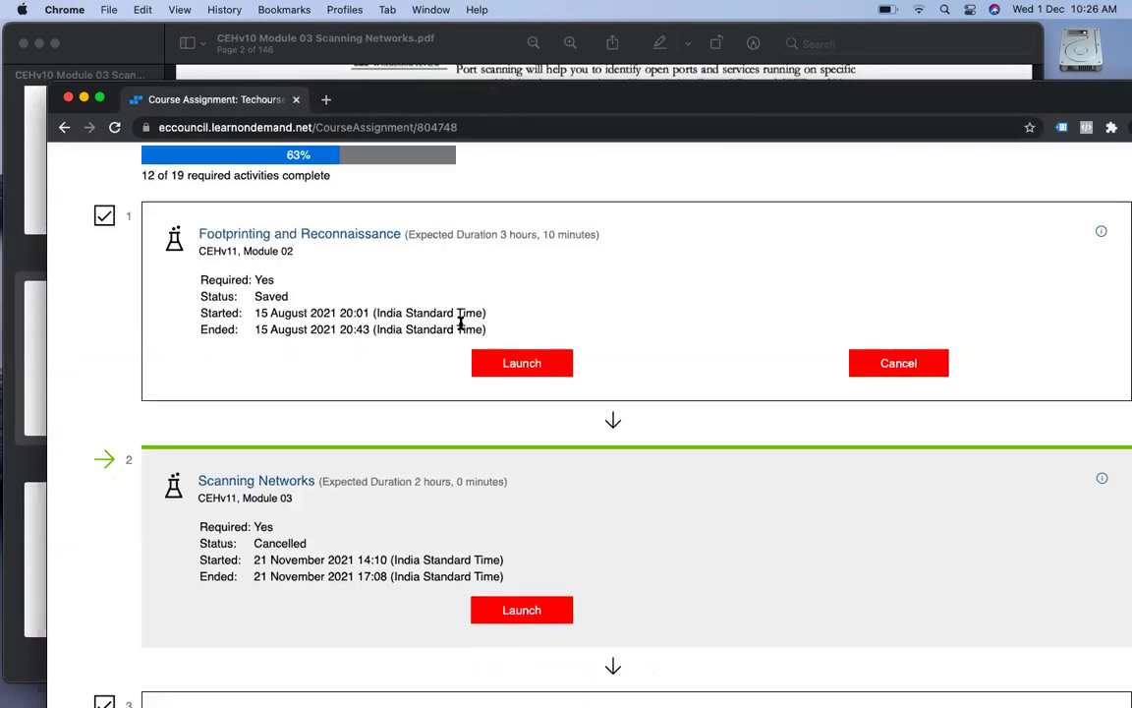
{"action": "scroll", "coordinate": [460, 322], "scroll_direction": "down", "scroll_amount": 2}
{"action": "left_click", "coordinate": [509, 445]}
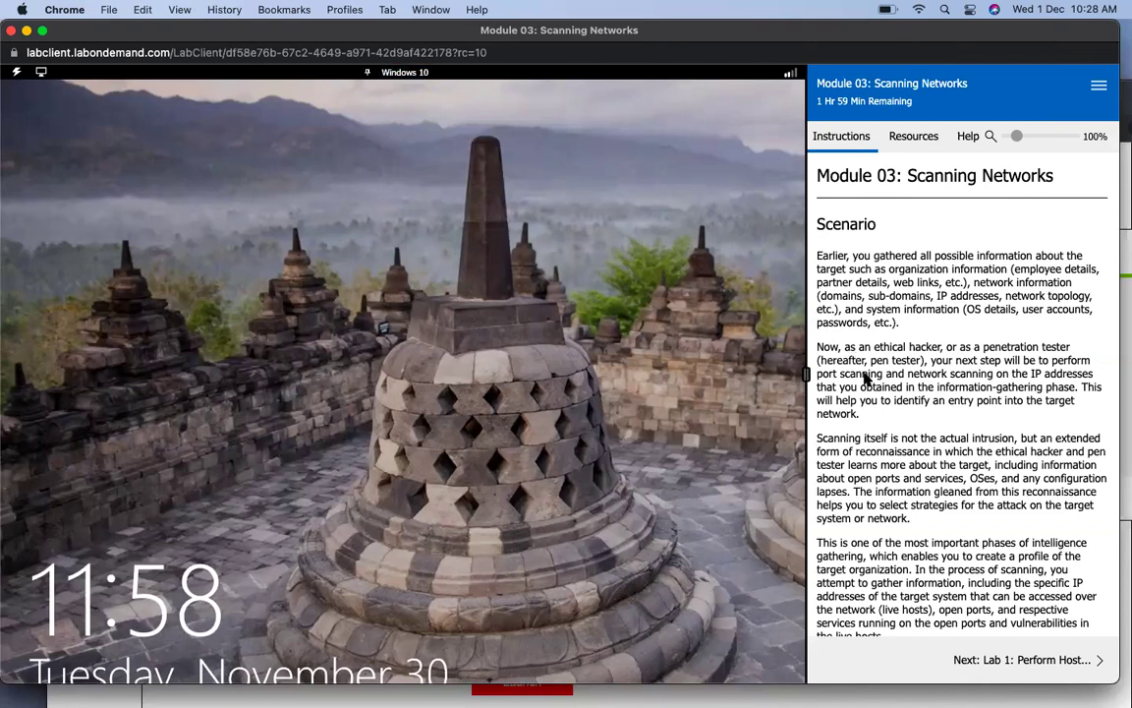
Widen the virtual machine view beside the instructions and sign in to Windows 10 as Admin with the account password.
{"action": "left_click_drag", "start_coordinate": [807, 374], "coordinate": [1051, 374]}
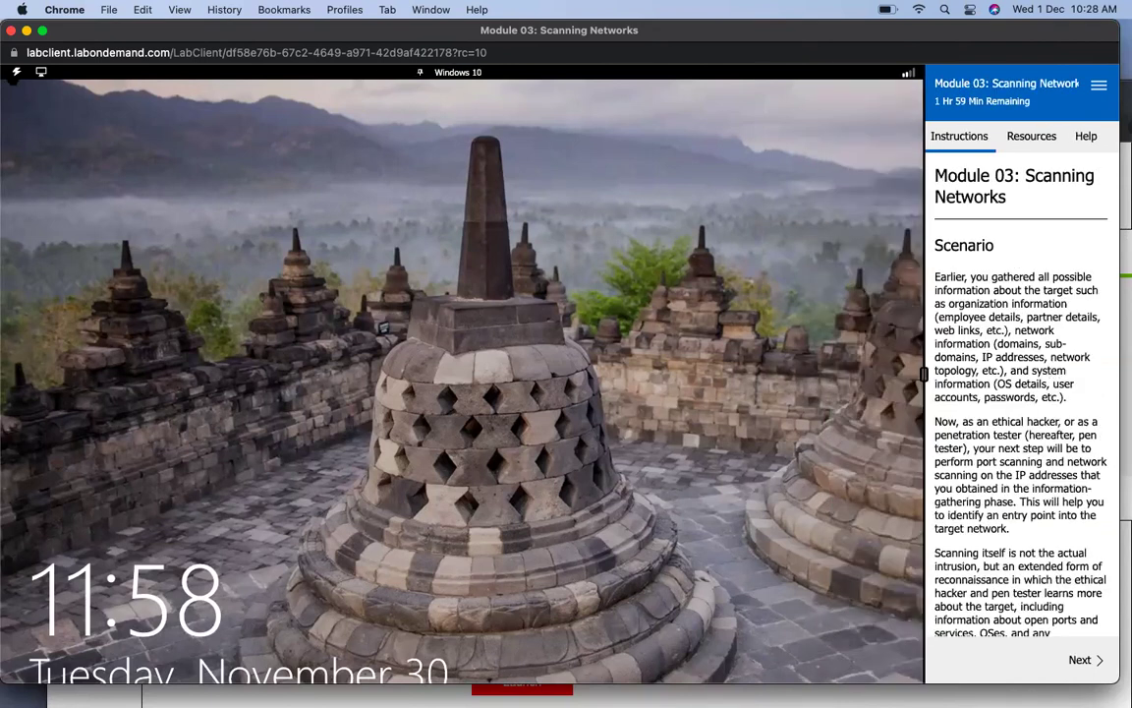
{"action": "left_click", "coordinate": [16, 72]}
{"action": "left_click", "coordinate": [400, 496]}
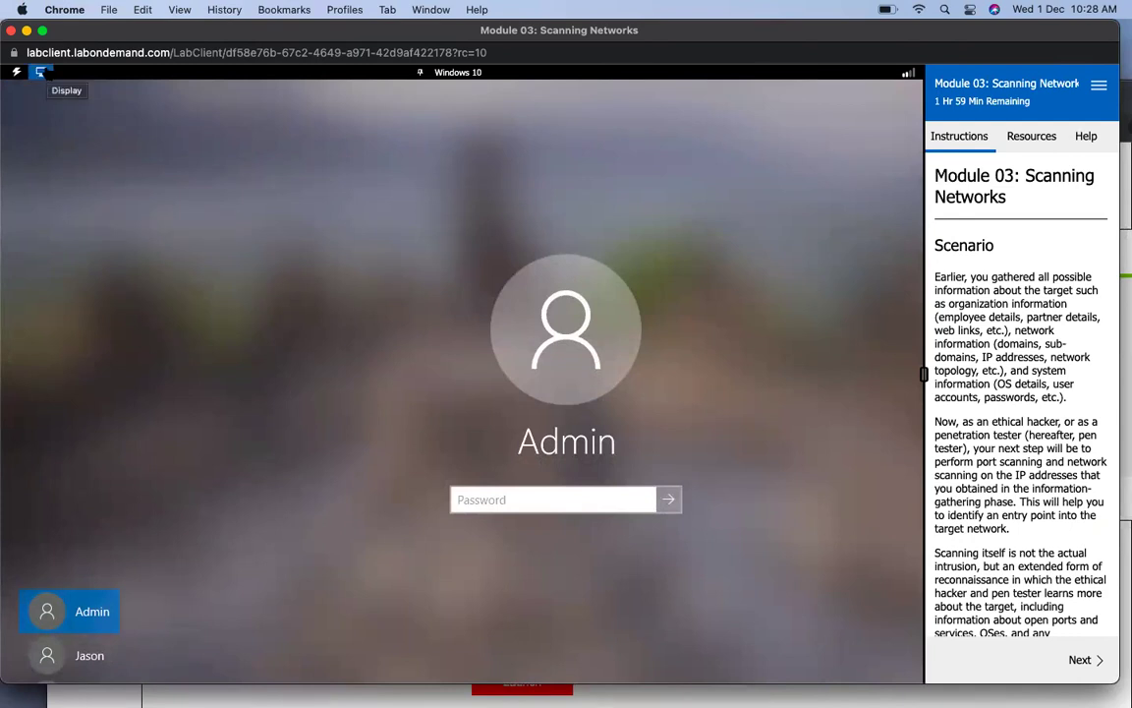
{"action": "left_click", "coordinate": [16, 72]}
{"action": "mouse_move", "coordinate": [69, 146]}
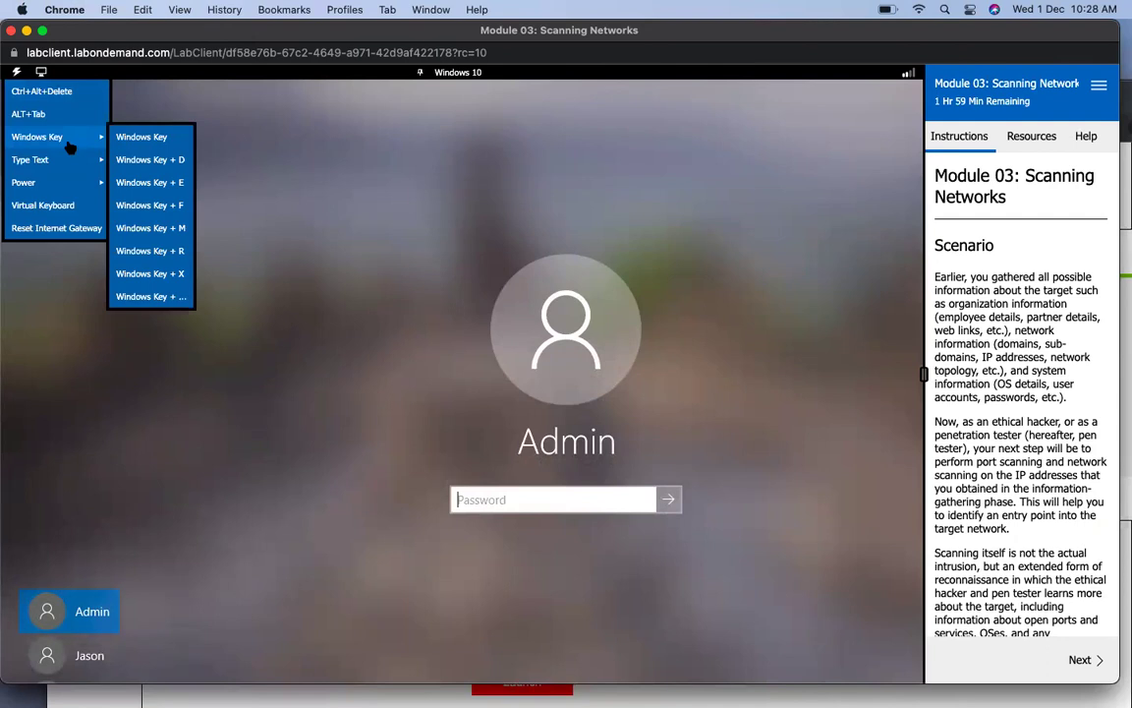
{"action": "left_click", "coordinate": [138, 182]}
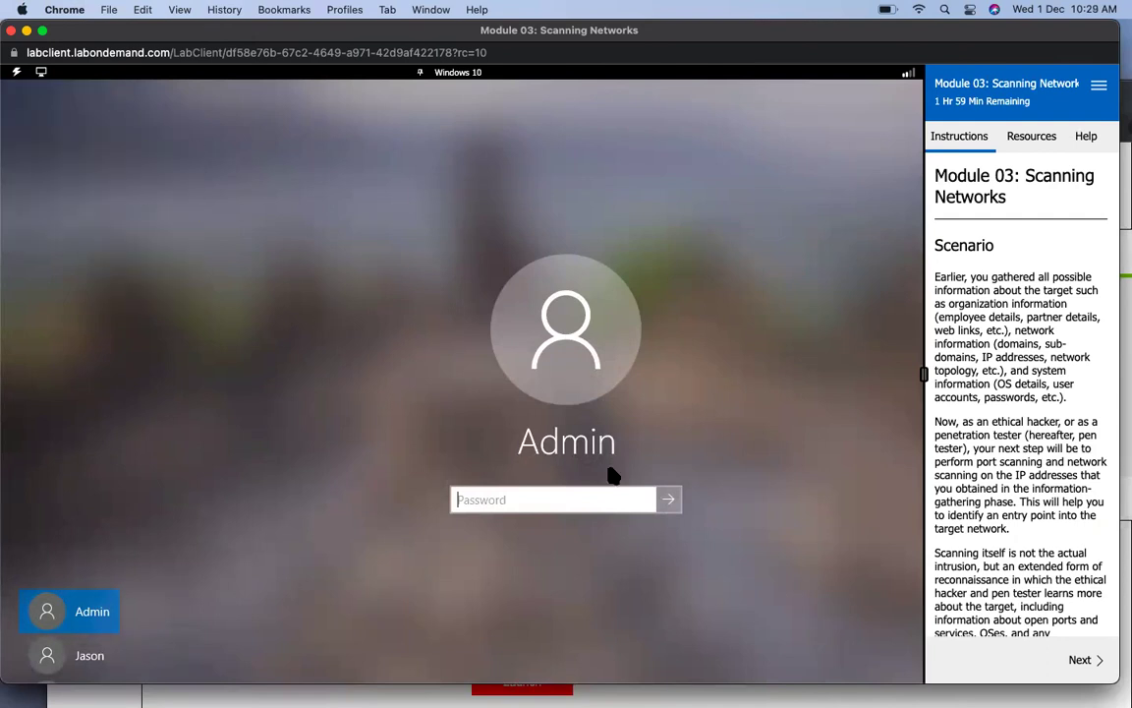
{"action": "left_click", "coordinate": [667, 499]}
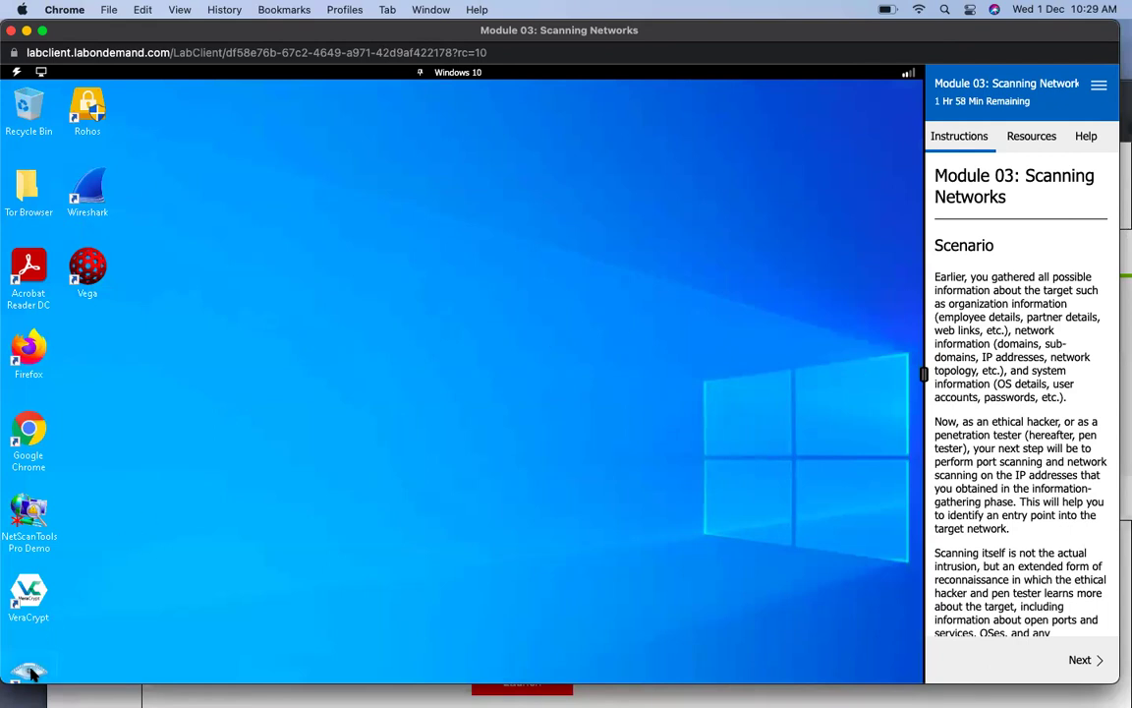
Show the lab environment full screen and open Nmap - Zenmap GUI on the Windows 10 desktop.
{"action": "left_click", "coordinate": [40, 72]}
{"action": "left_click", "coordinate": [51, 90]}
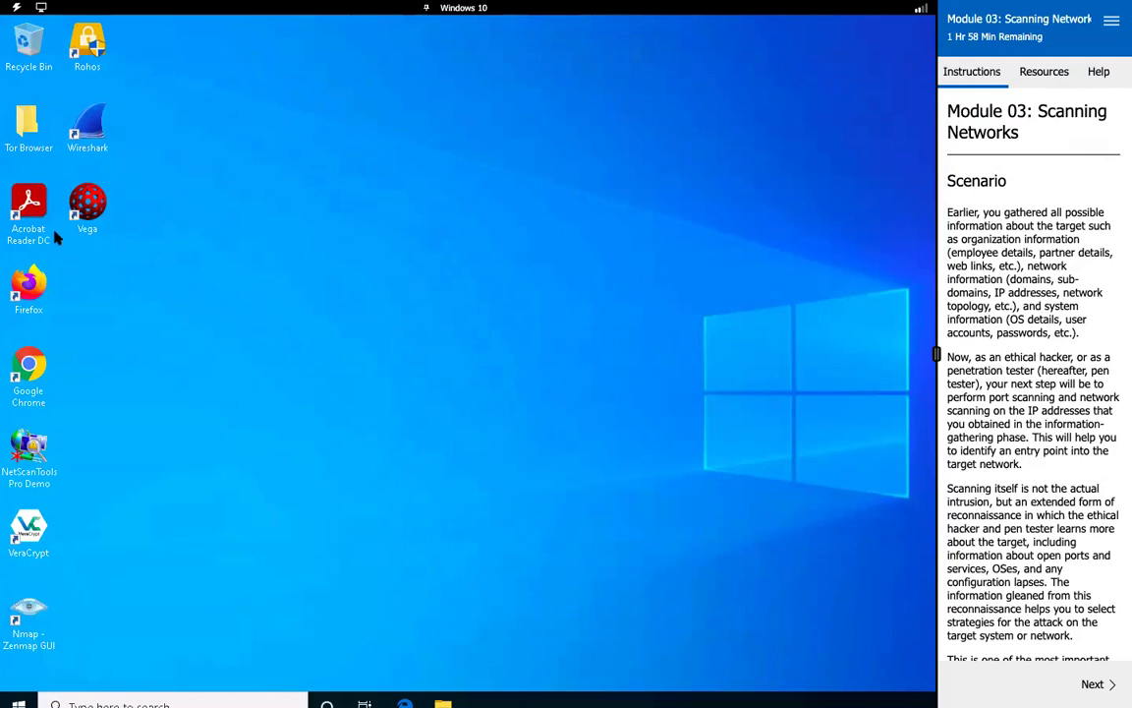
{"action": "double_click", "coordinate": [29, 609]}
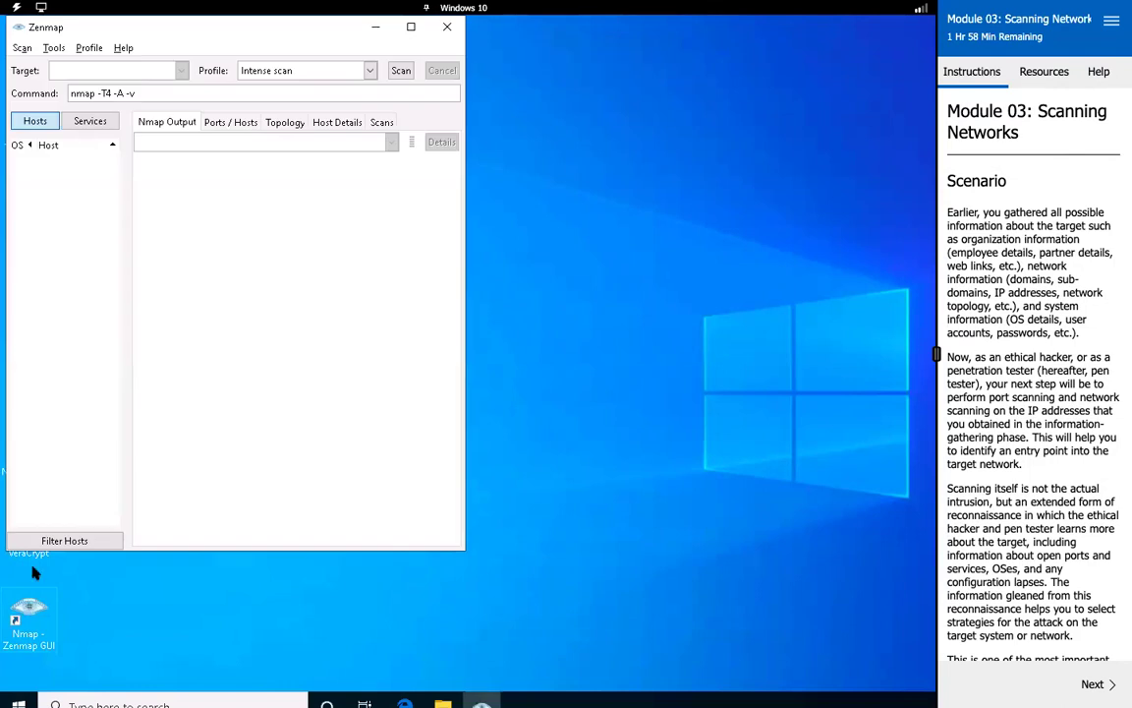
Move the Zenmap window away from the desktop's corner and widen it on both sides, leaving the desktop icons uncovered.
{"action": "mouse_move", "coordinate": [462, 9]}
{"action": "left_click_drag", "start_coordinate": [71, 37], "coordinate": [430, 125]}
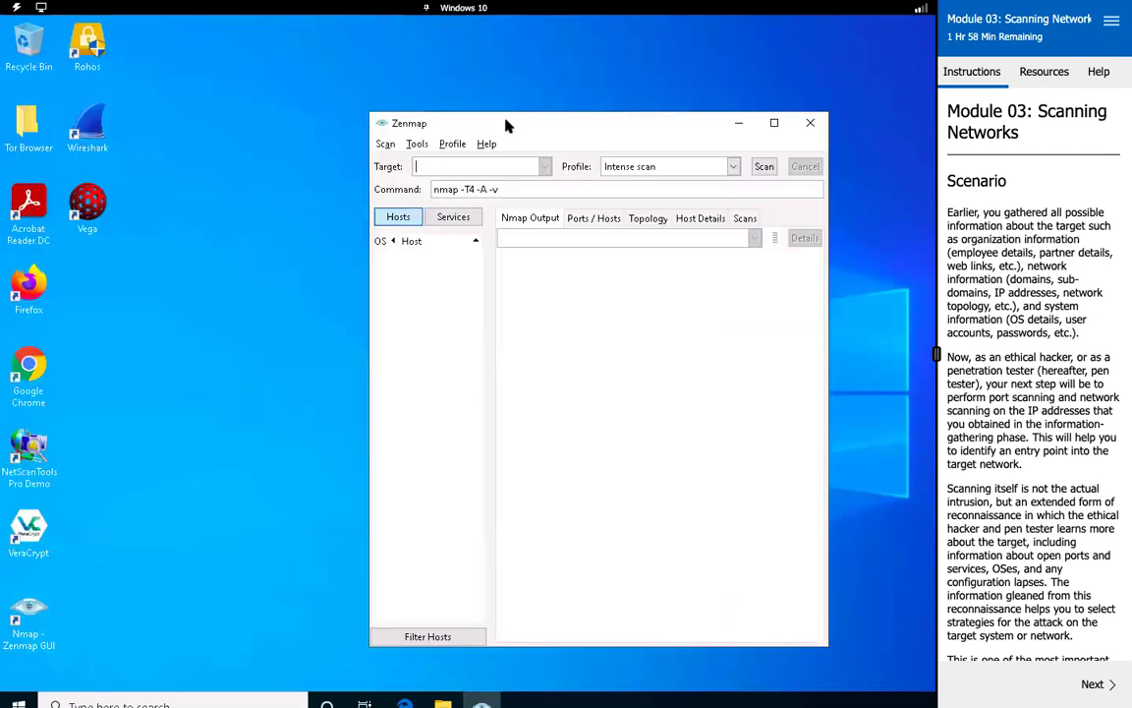
{"action": "left_click_drag", "start_coordinate": [505, 124], "coordinate": [467, 112]}
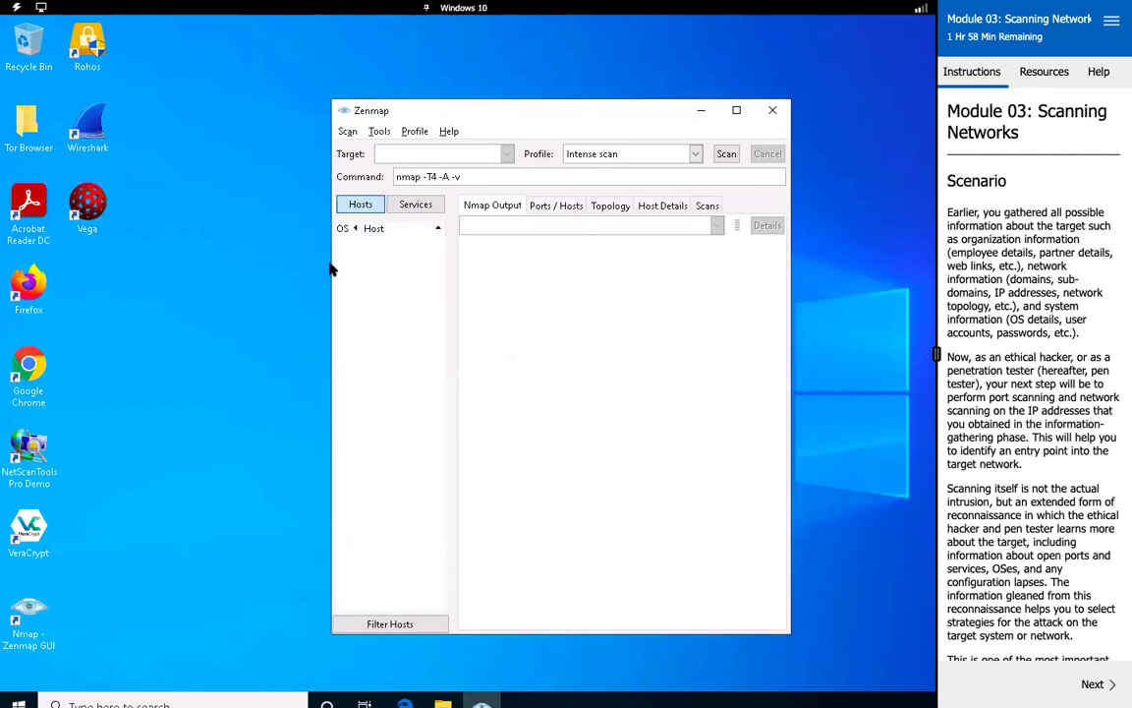
{"action": "left_click_drag", "start_coordinate": [333, 262], "coordinate": [183, 252]}
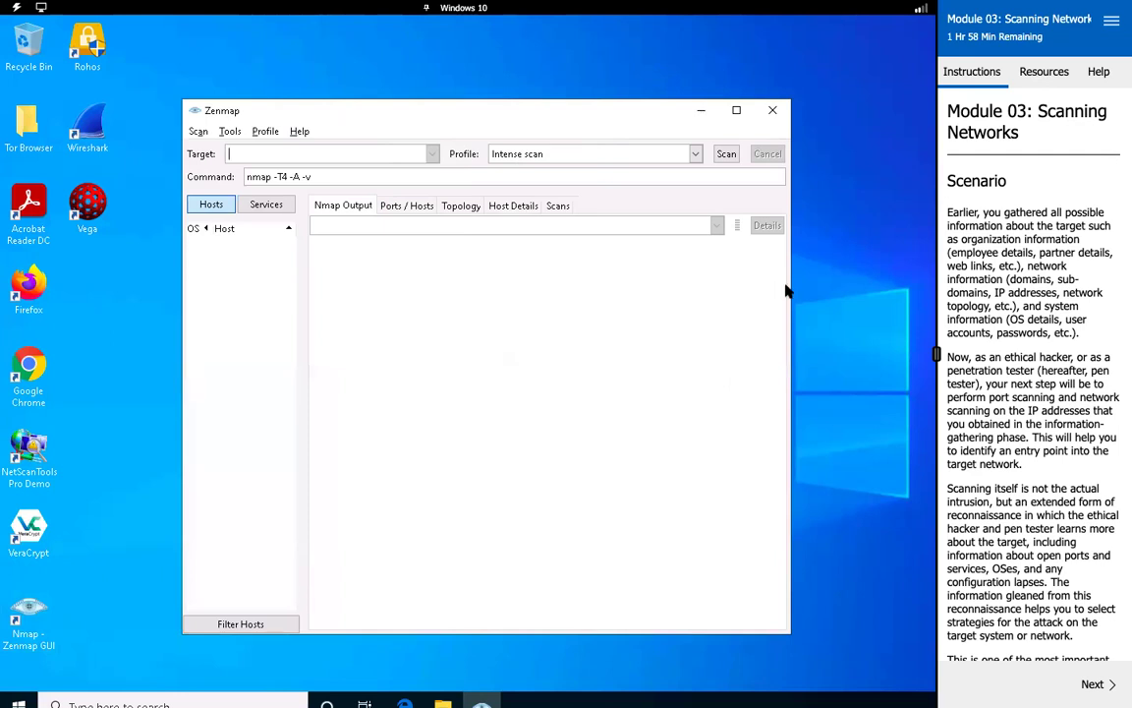
{"action": "left_click_drag", "start_coordinate": [792, 287], "coordinate": [930, 286]}
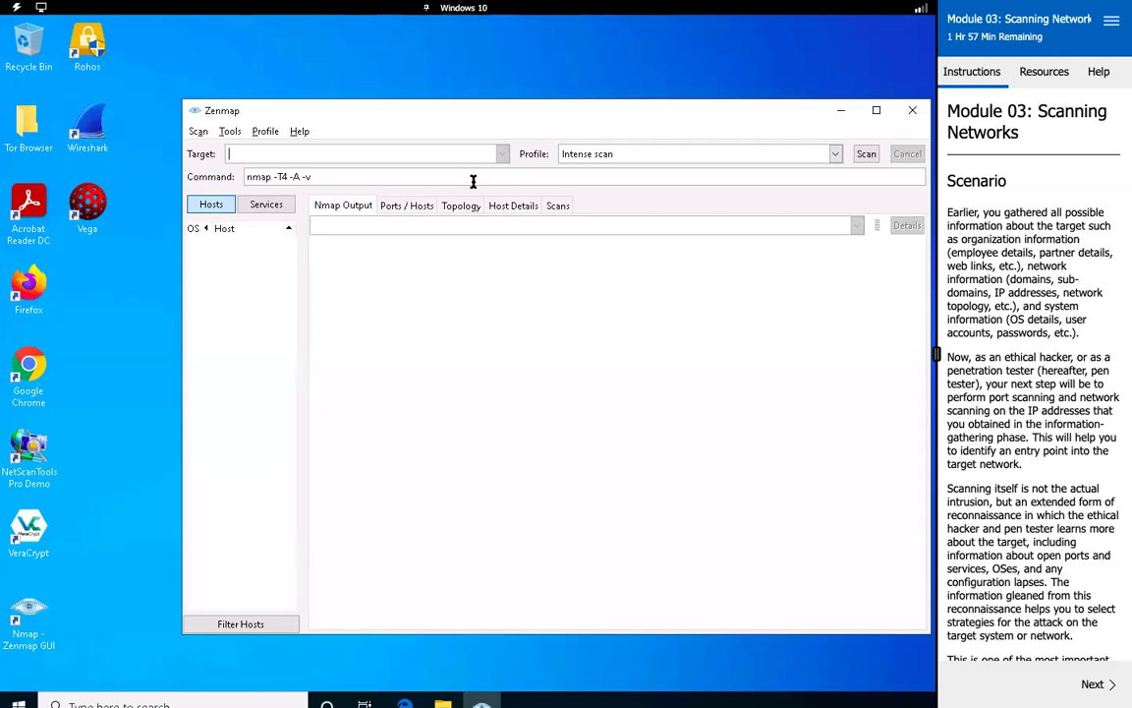
Set the scan target to certifiedhacker.com with the Intense scan profile.
{"action": "type", "text": "certifiedhacker.co"}
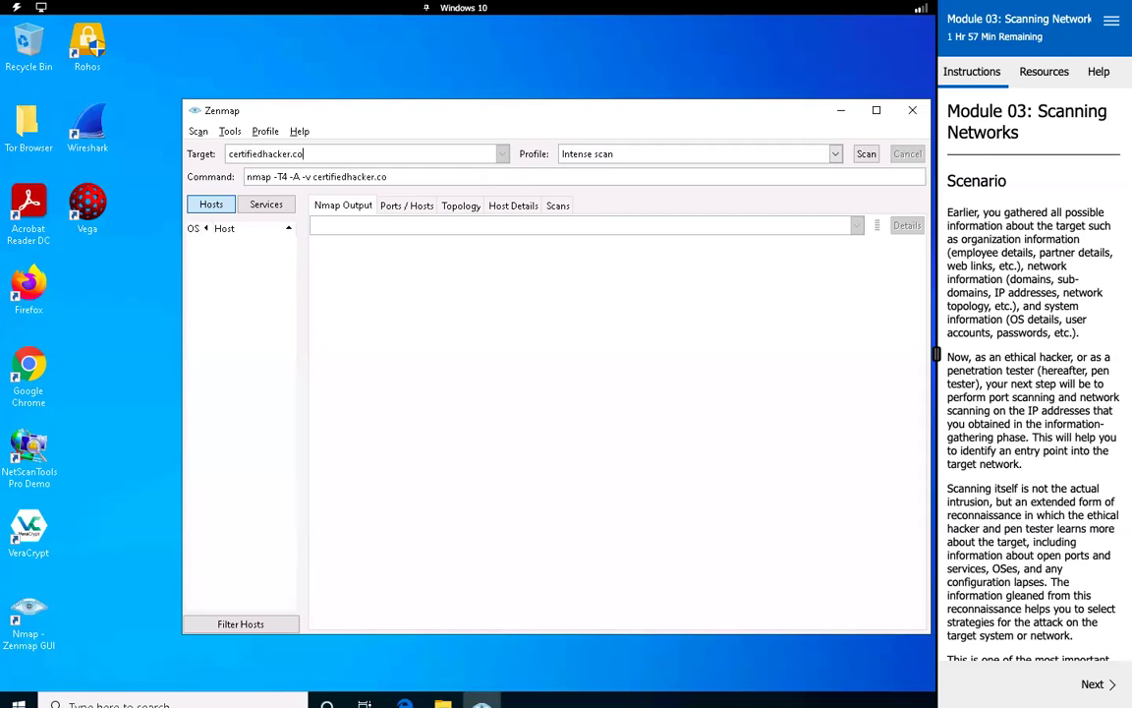
{"action": "type", "text": "m"}
{"action": "left_click", "coordinate": [836, 154]}
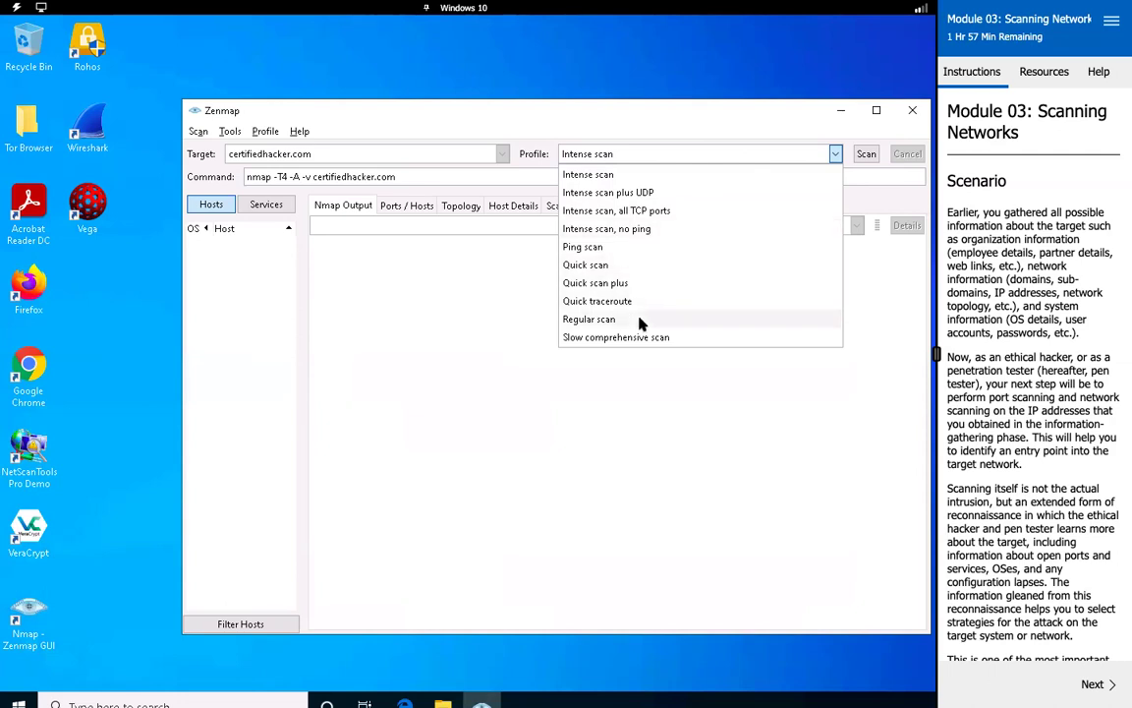
{"action": "left_click", "coordinate": [676, 175]}
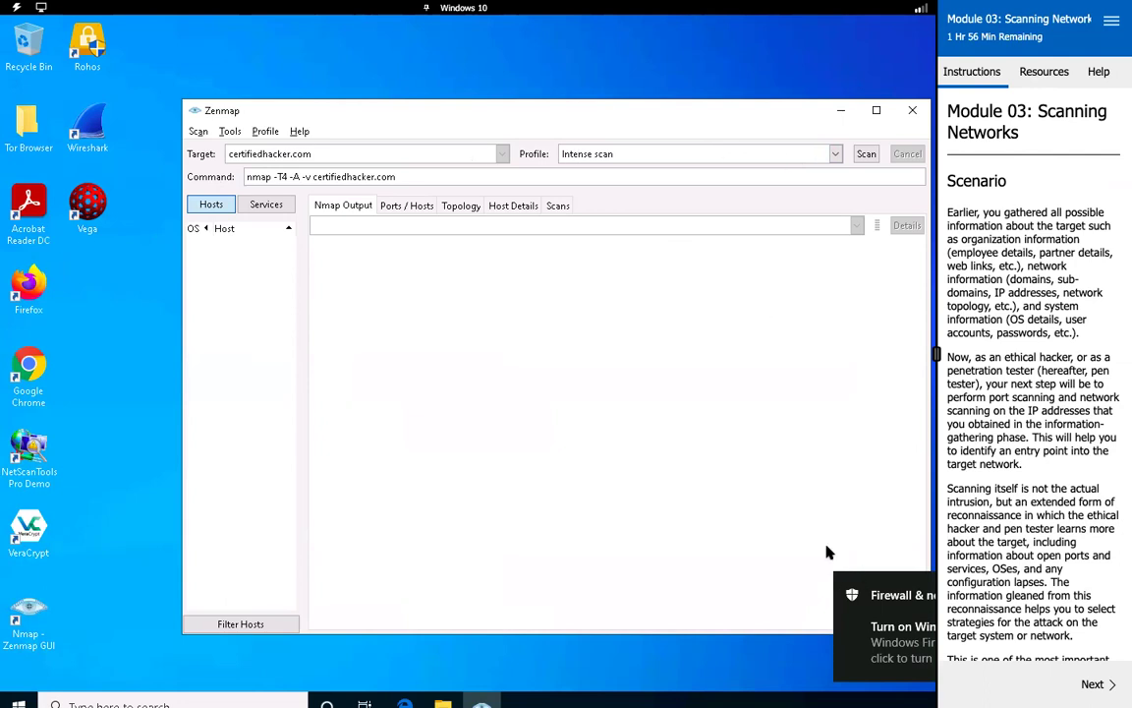
Run the scan command nmap -T4 -A -v certifiedhacker.com.
{"action": "left_click", "coordinate": [418, 178]}
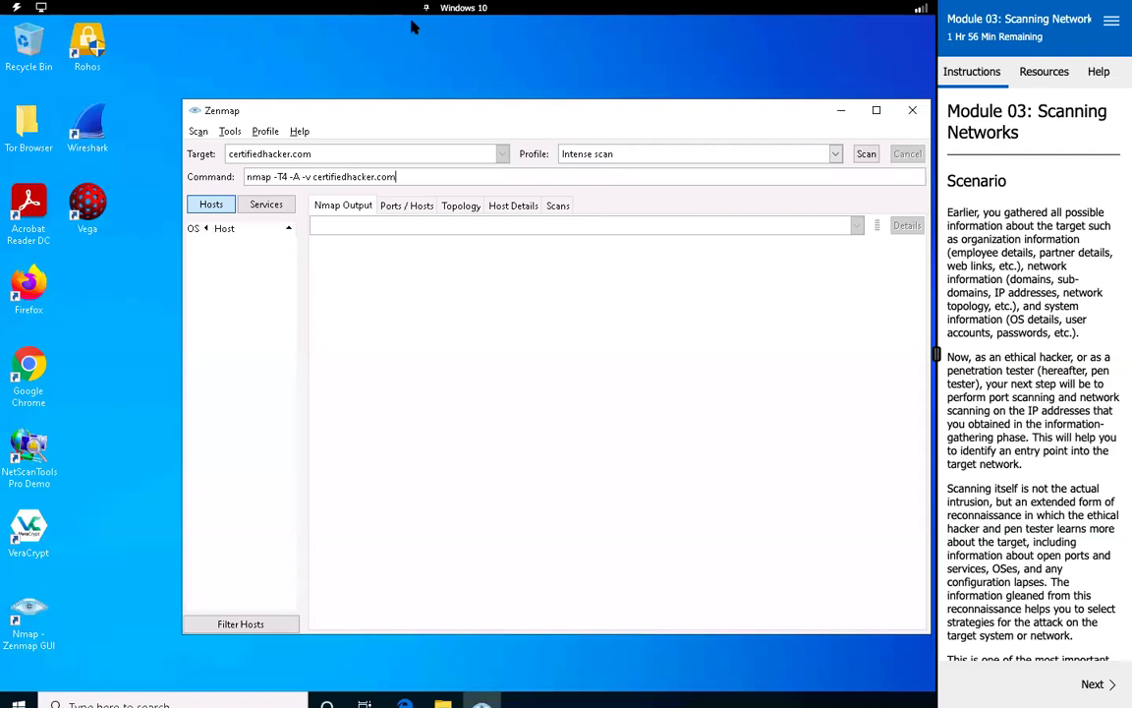
{"action": "triple_click", "coordinate": [249, 177]}
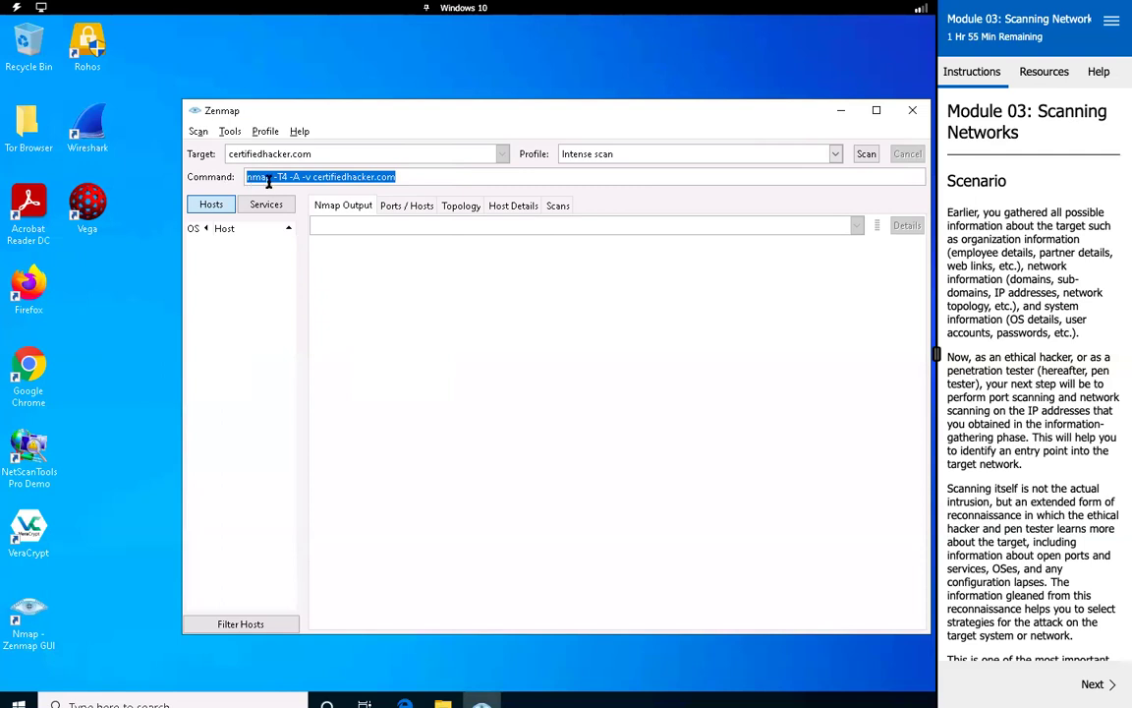
{"action": "left_click", "coordinate": [280, 178]}
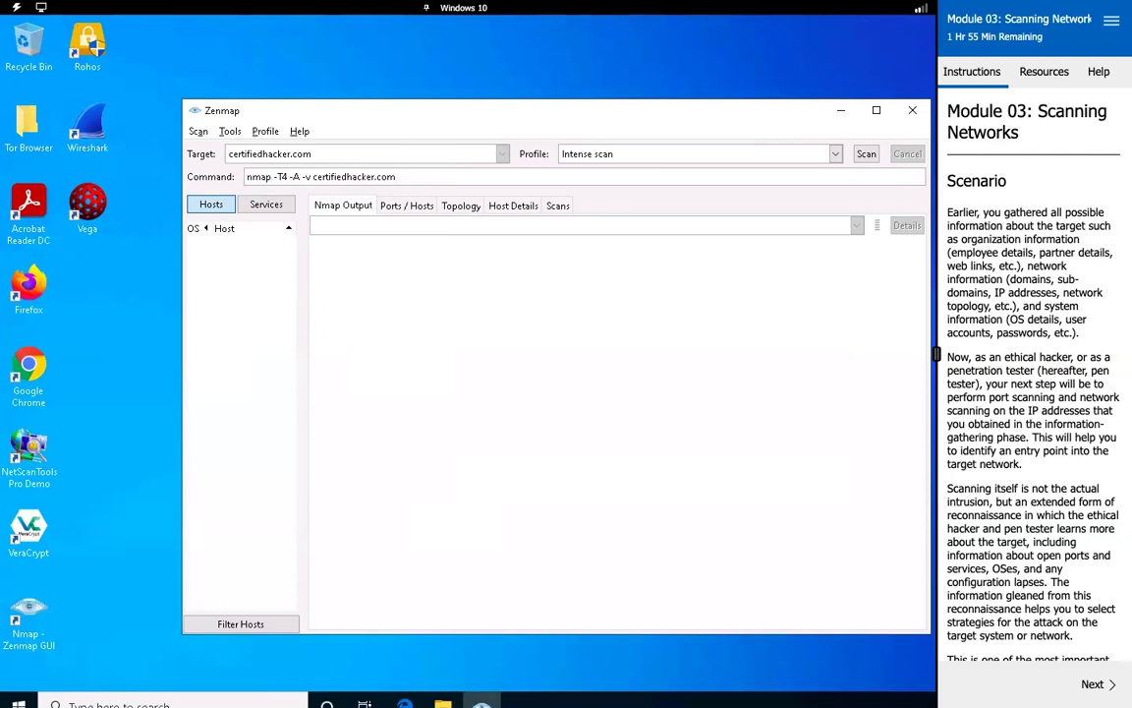
{"action": "key", "text": "Return"}
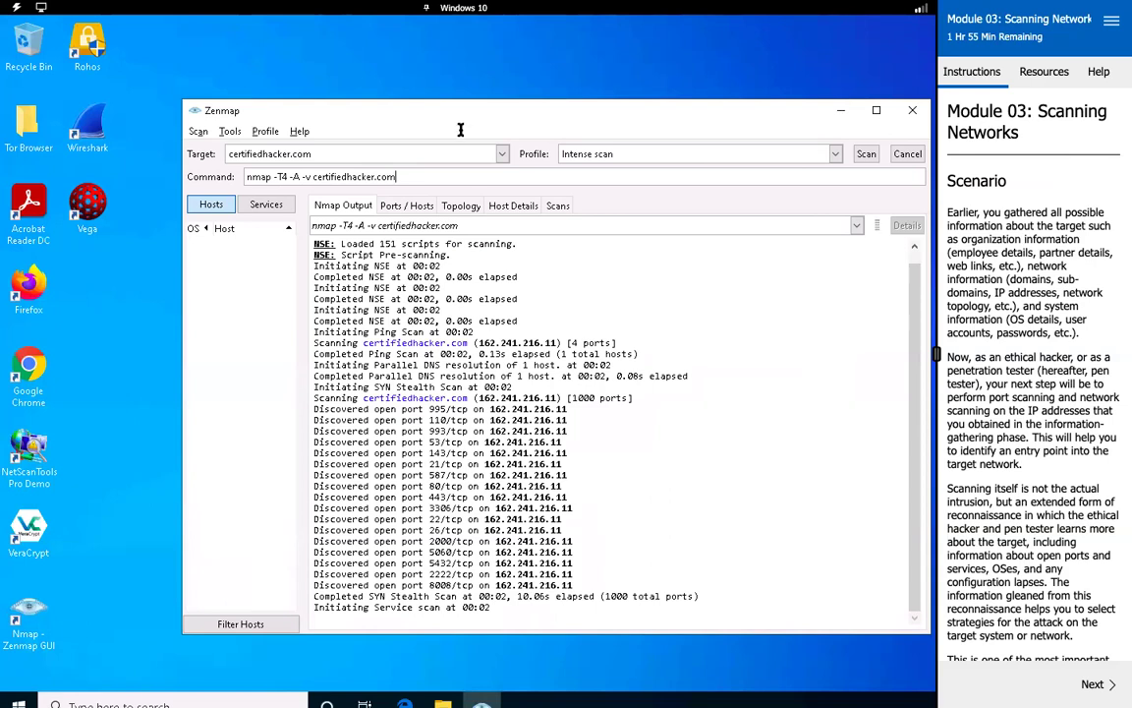
Review the finished scan output from its beginning, examining the target's IP address and the list of discovered open ports.
{"action": "mouse_move", "coordinate": [241, 8]}
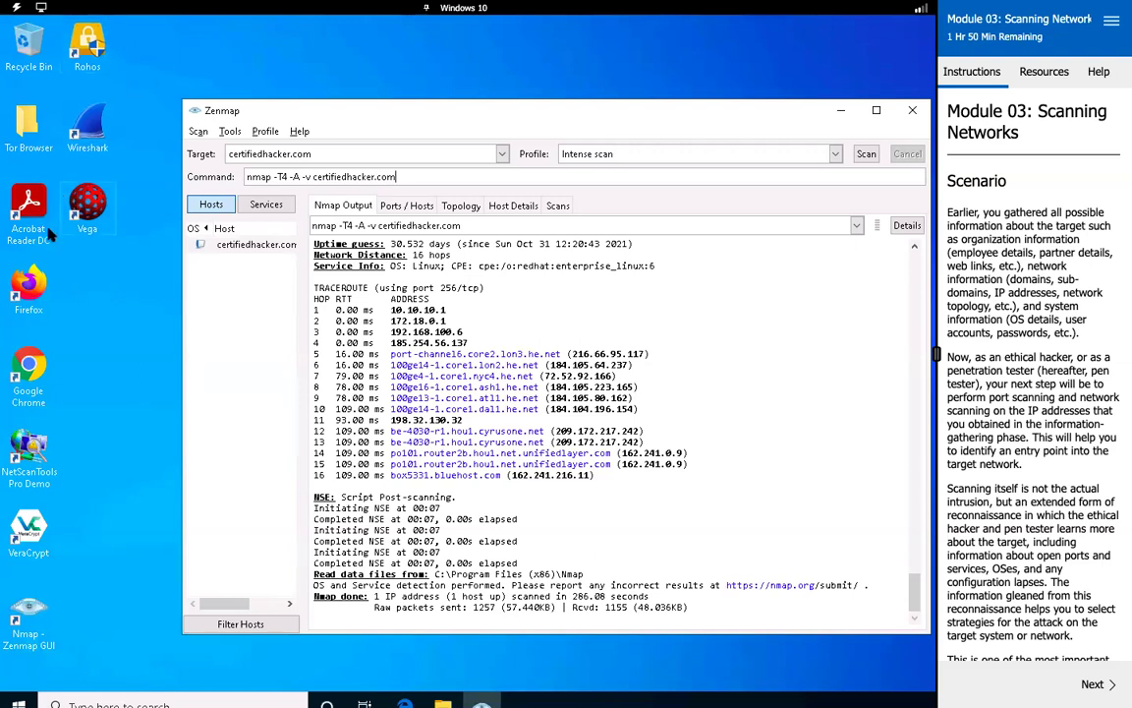
{"action": "scroll", "coordinate": [442, 364], "scroll_direction": "up", "scroll_amount": 15}
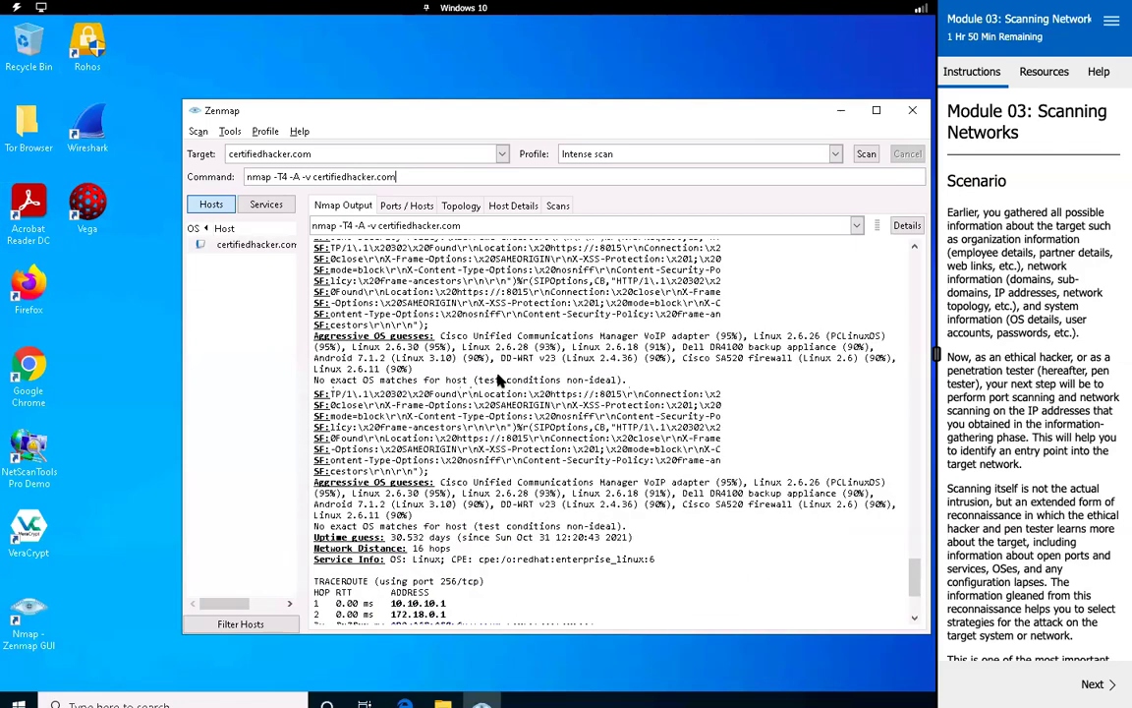
{"action": "scroll", "coordinate": [499, 381], "scroll_direction": "up", "scroll_amount": 15}
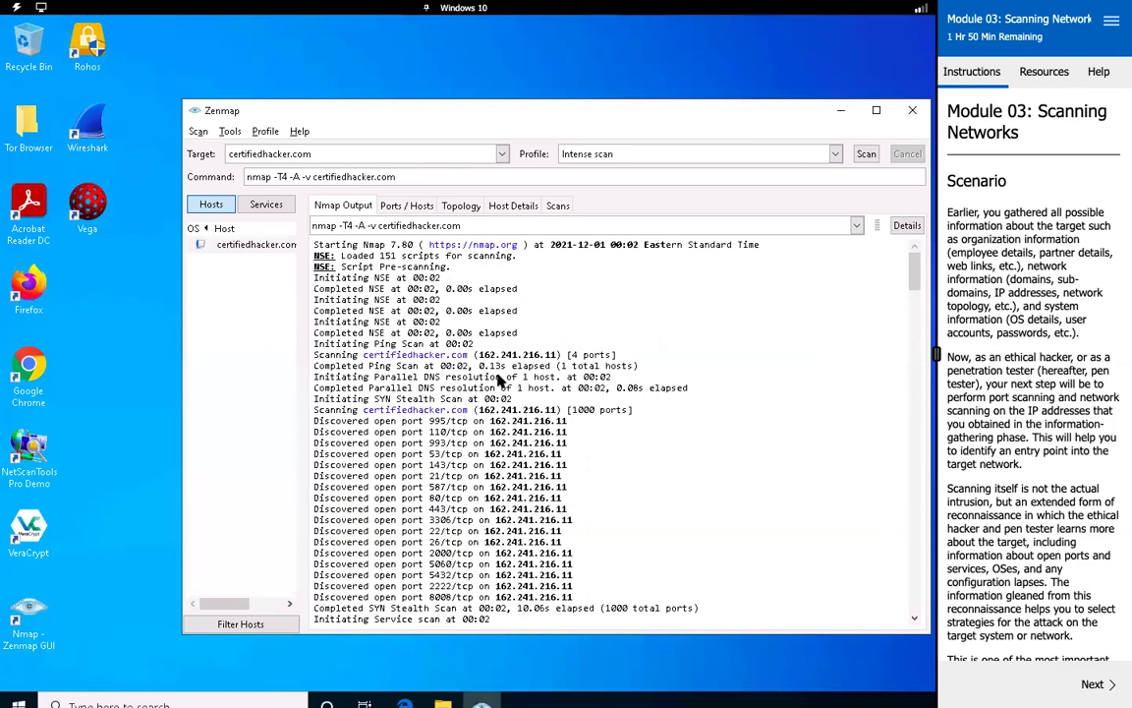
{"action": "left_click_drag", "start_coordinate": [482, 410], "coordinate": [558, 411]}
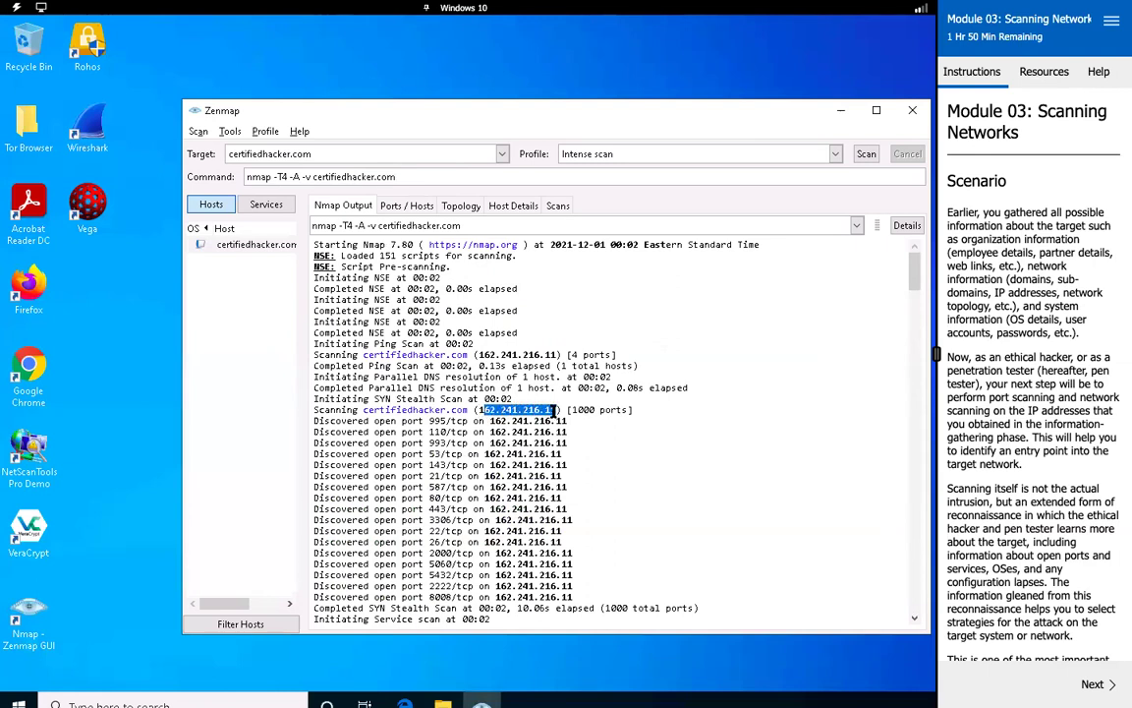
{"action": "left_click", "coordinate": [435, 421]}
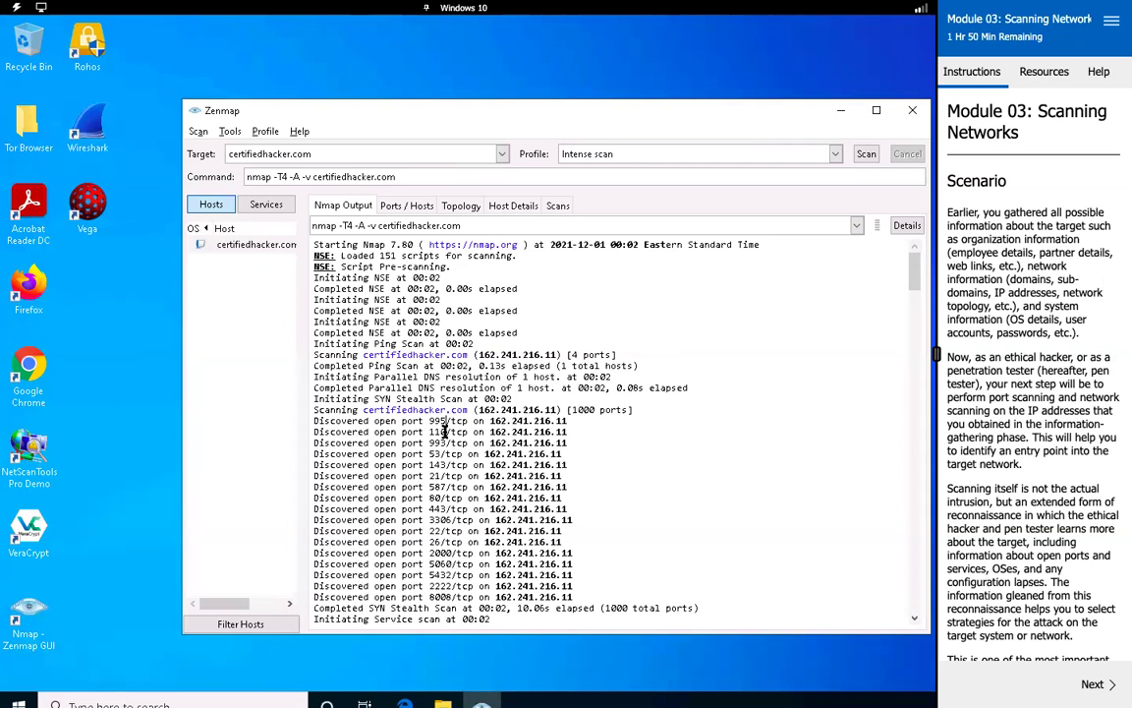
{"action": "scroll", "coordinate": [445, 430], "scroll_direction": "down", "scroll_amount": 3}
{"action": "scroll", "coordinate": [455, 462], "scroll_direction": "down", "scroll_amount": 3}
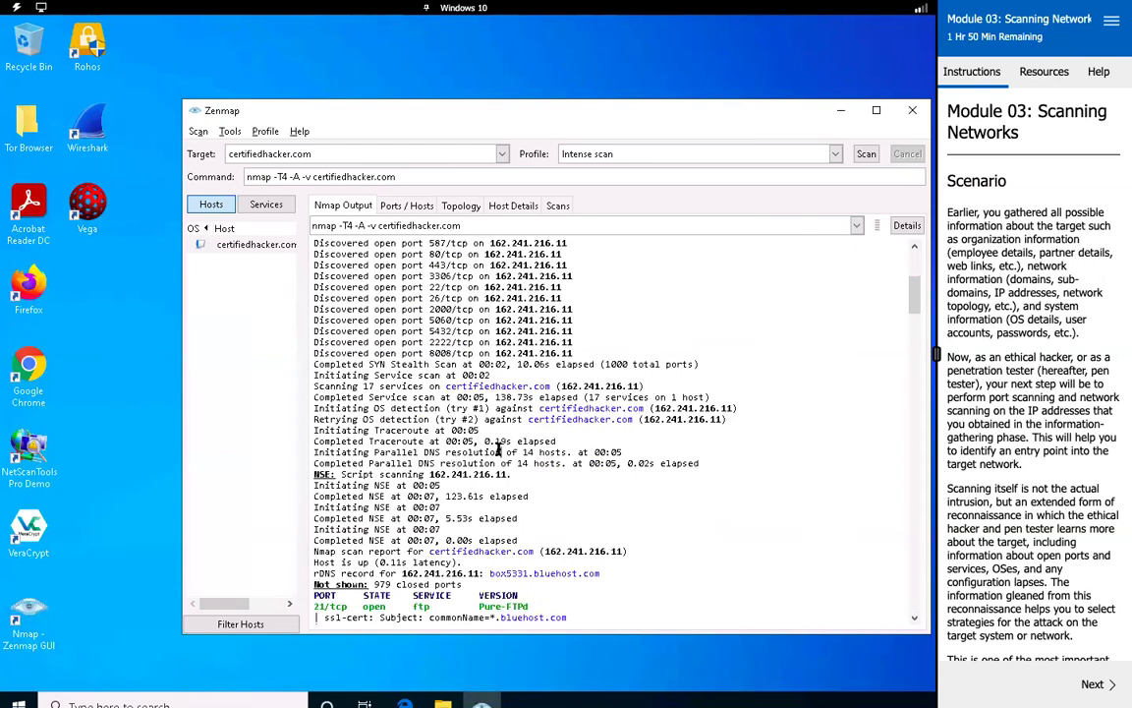
{"action": "key", "text": "XF86MonBrightnessUp"}
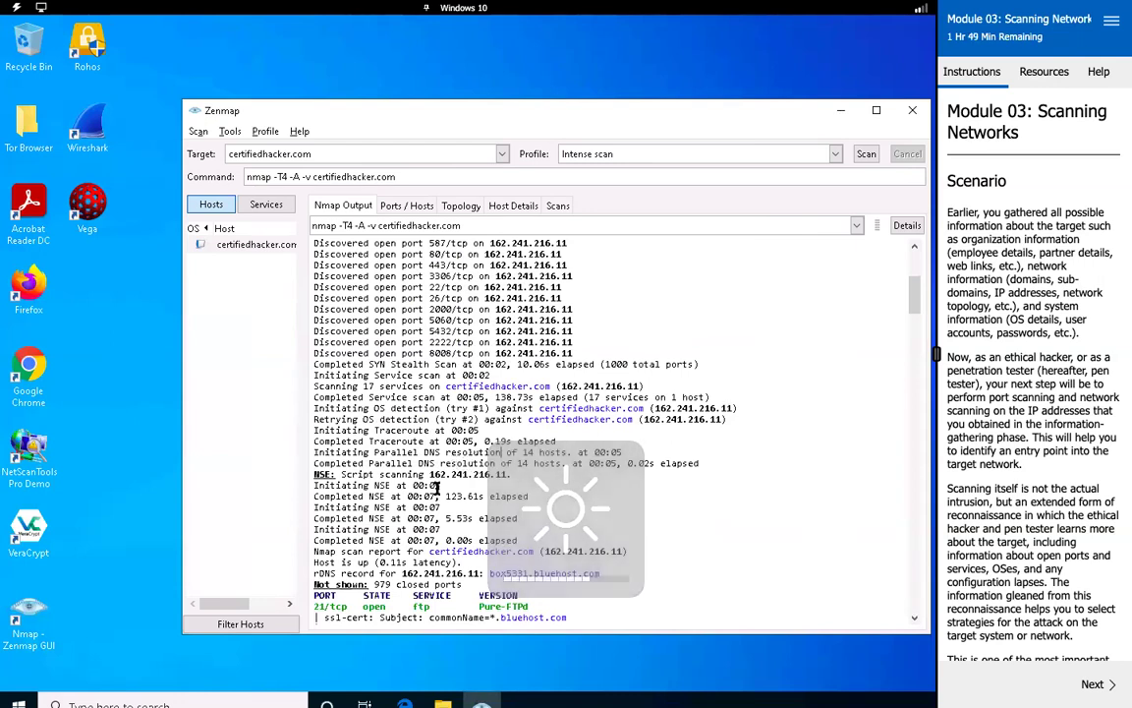
Examine the scan report's rDNS record and the port 21 entry in the table of ports, states, services and versions.
{"action": "scroll", "coordinate": [437, 488], "scroll_direction": "down", "scroll_amount": 7}
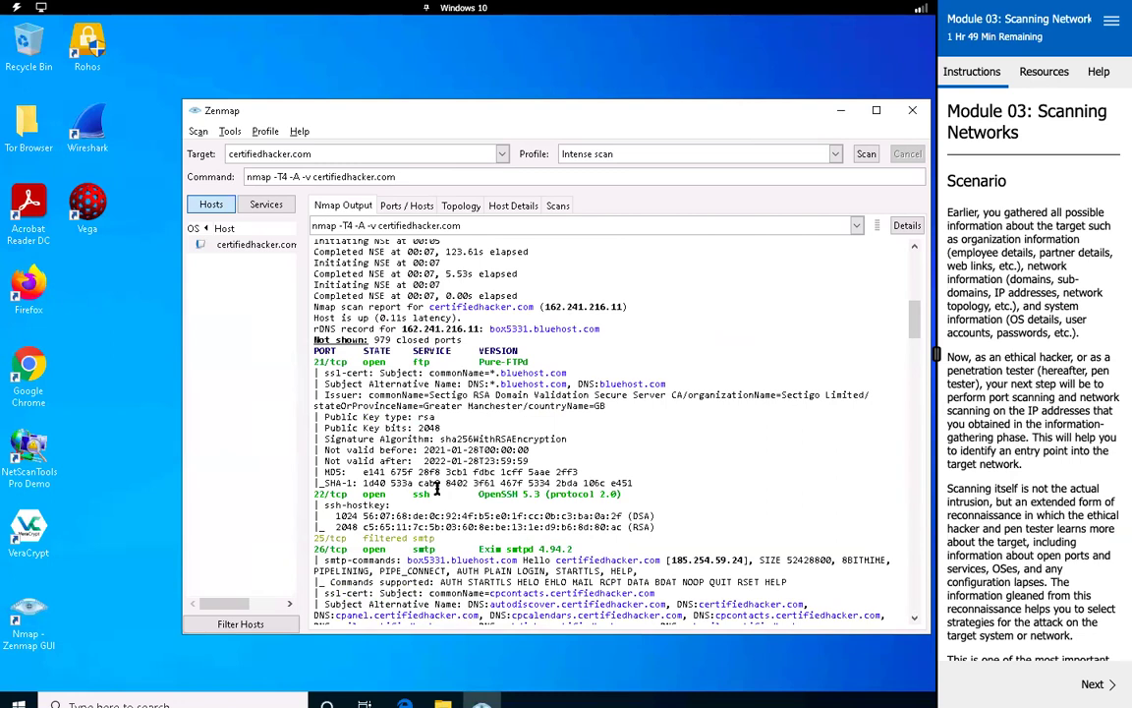
{"action": "left_click_drag", "start_coordinate": [489, 329], "coordinate": [608, 328]}
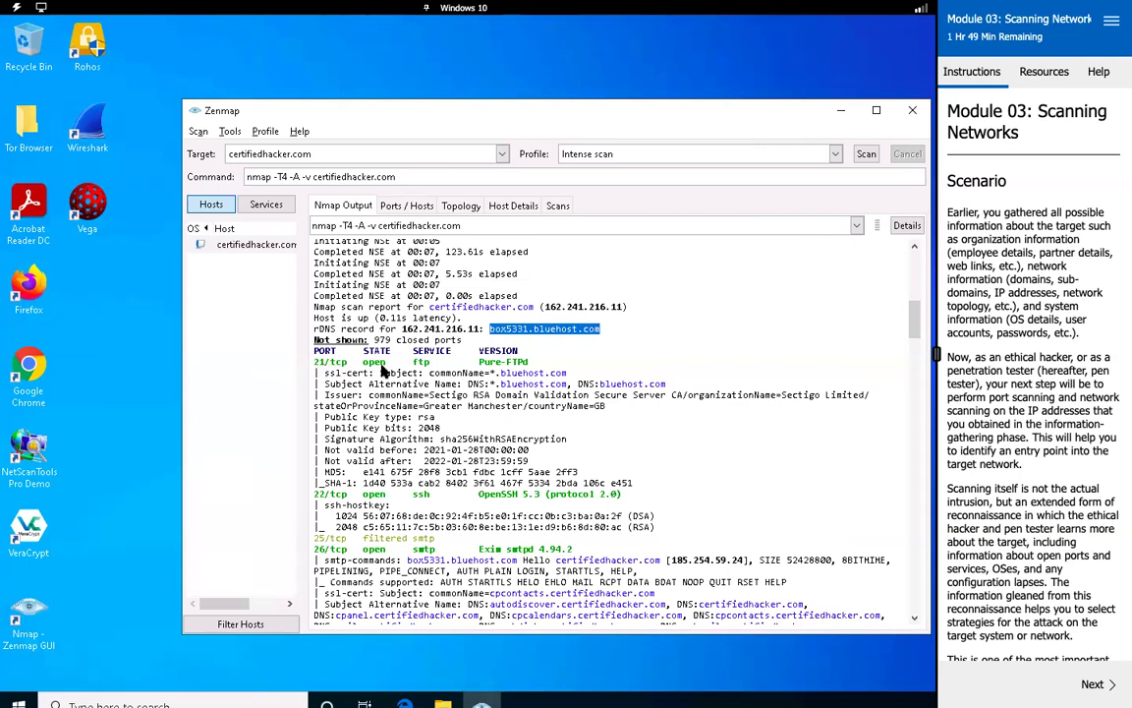
{"action": "left_click", "coordinate": [418, 363]}
{"action": "triple_click", "coordinate": [418, 362]}
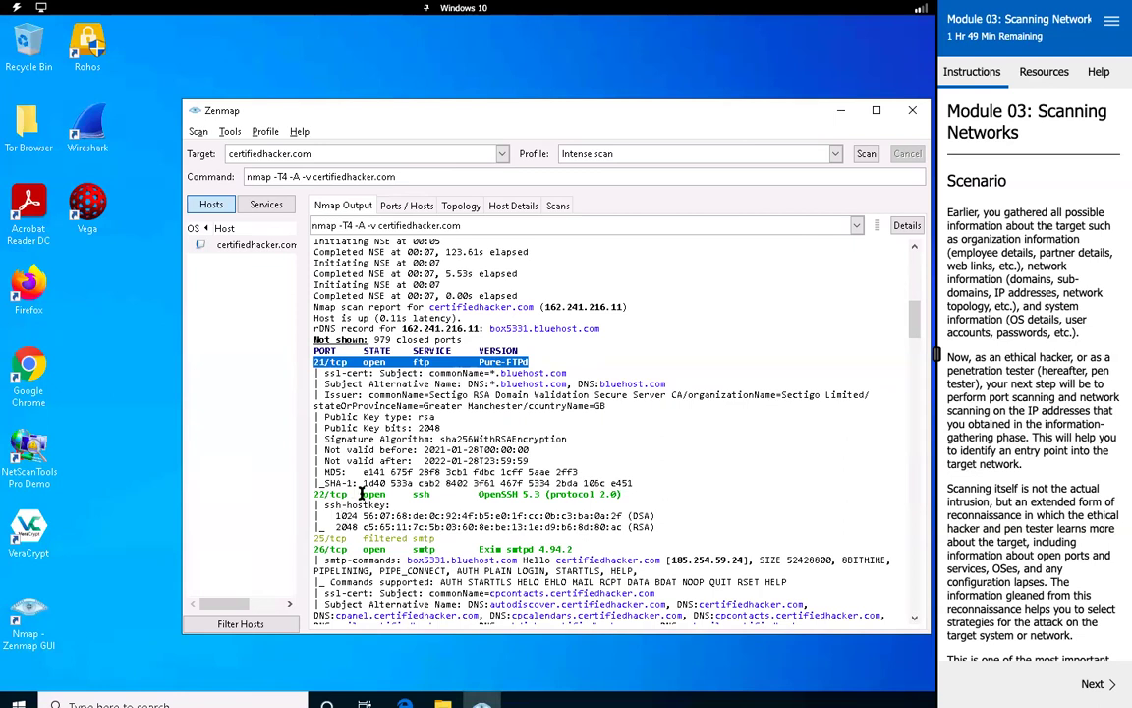
Examine the SSH, SMTP, DNS and HTTP entries for ports 22 to 80 in the scan output.
{"action": "left_click", "coordinate": [515, 493]}
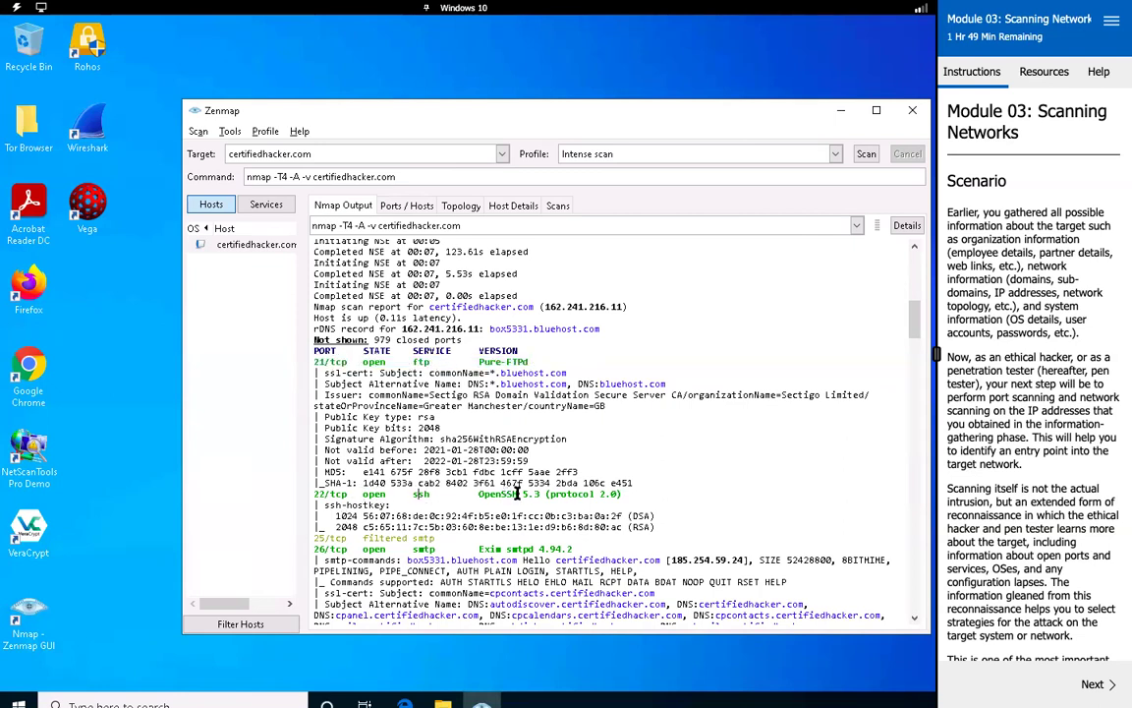
{"action": "scroll", "coordinate": [515, 493], "scroll_direction": "down", "scroll_amount": 7}
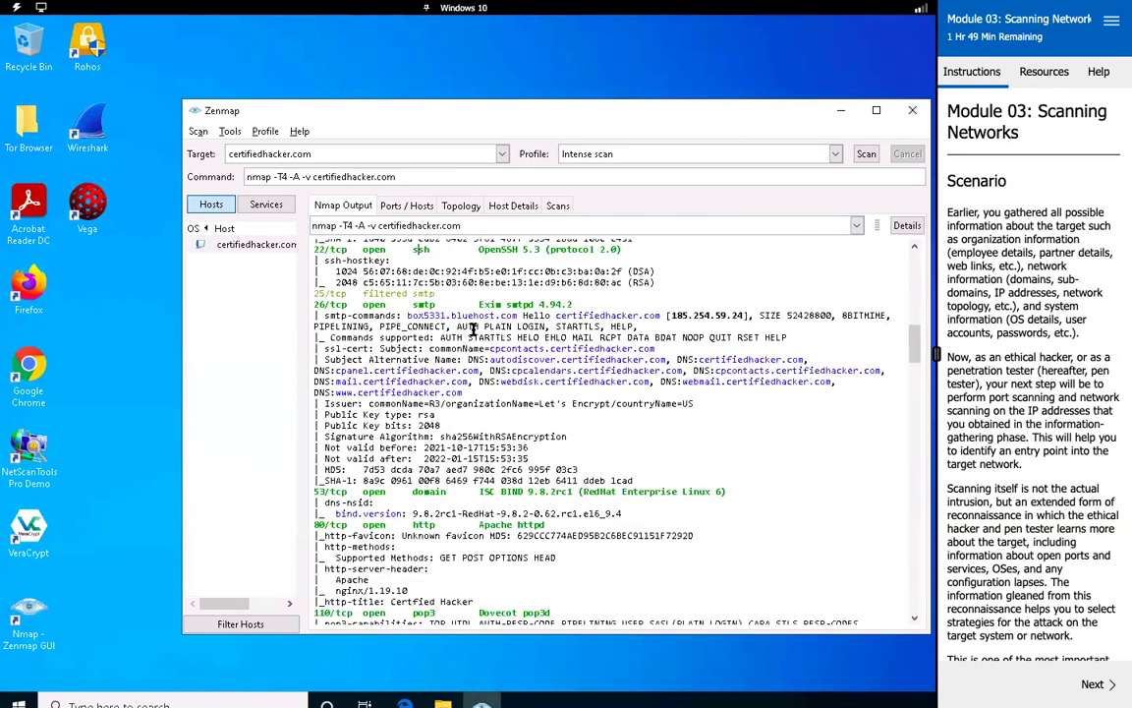
{"action": "double_click", "coordinate": [426, 304]}
{"action": "scroll", "coordinate": [377, 462], "scroll_direction": "down", "scroll_amount": 5}
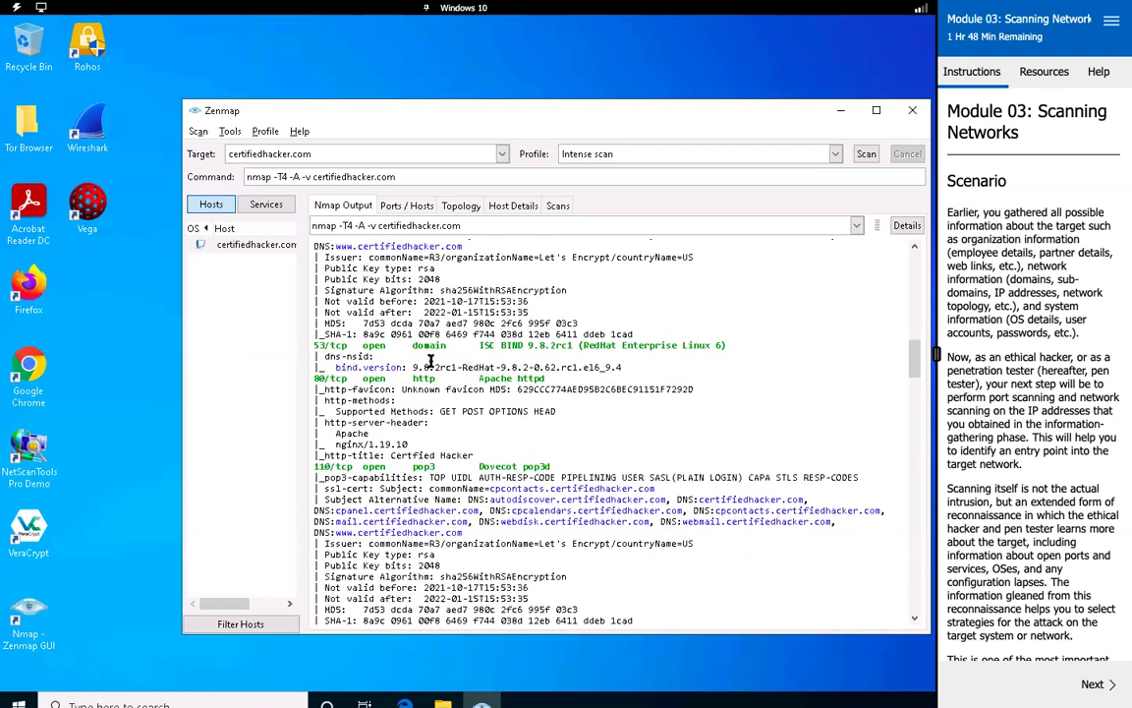
{"action": "double_click", "coordinate": [316, 345]}
{"action": "double_click", "coordinate": [317, 379]}
{"action": "scroll", "coordinate": [335, 466], "scroll_direction": "down", "scroll_amount": 3}
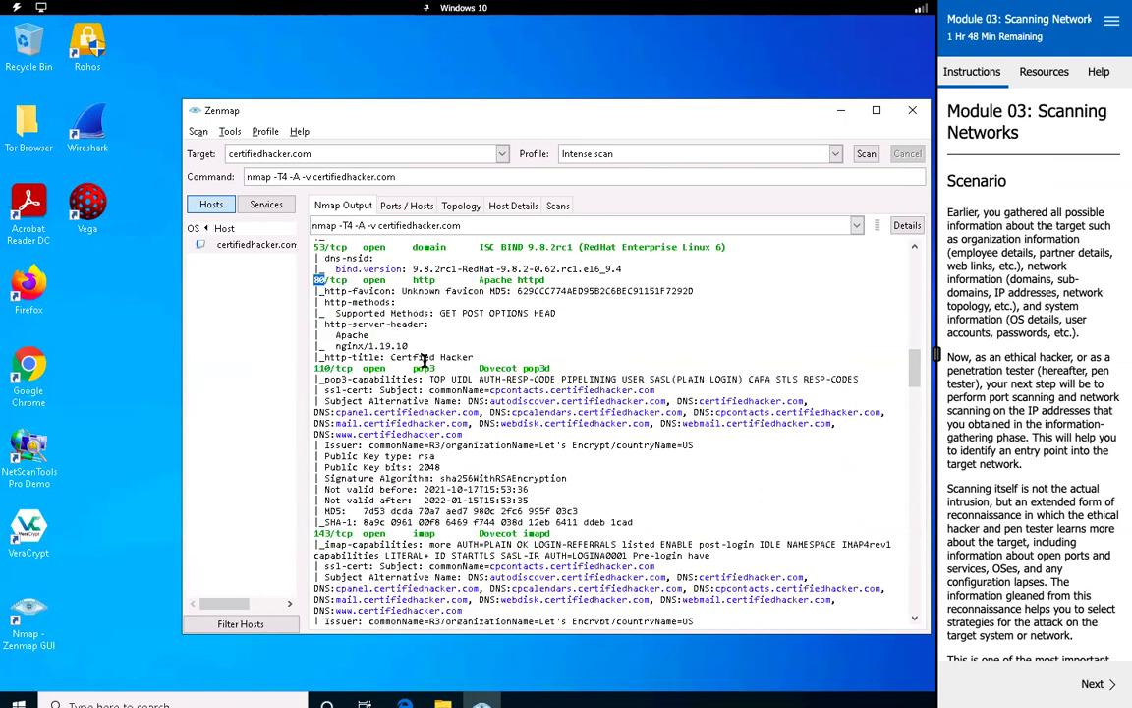
Examine the scan output entries from port 110 to port 2222, including the HTTPS entry on port 443.
{"action": "scroll", "coordinate": [351, 502], "scroll_direction": "down", "scroll_amount": 3}
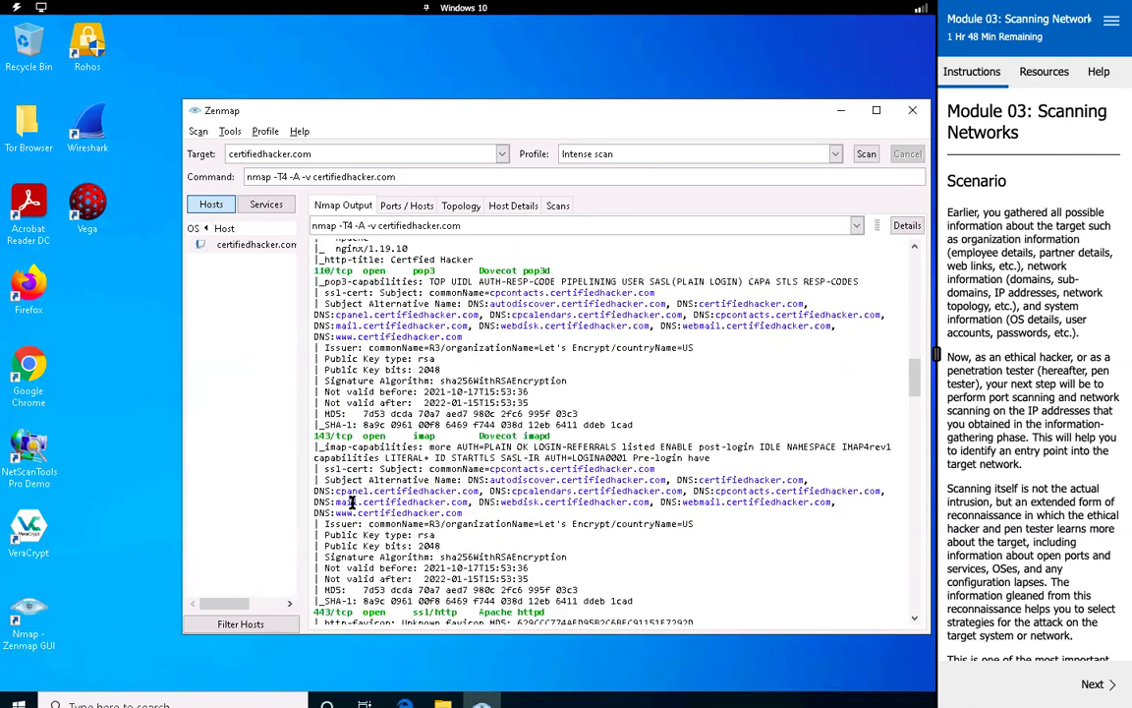
{"action": "scroll", "coordinate": [351, 502], "scroll_direction": "down", "scroll_amount": 2}
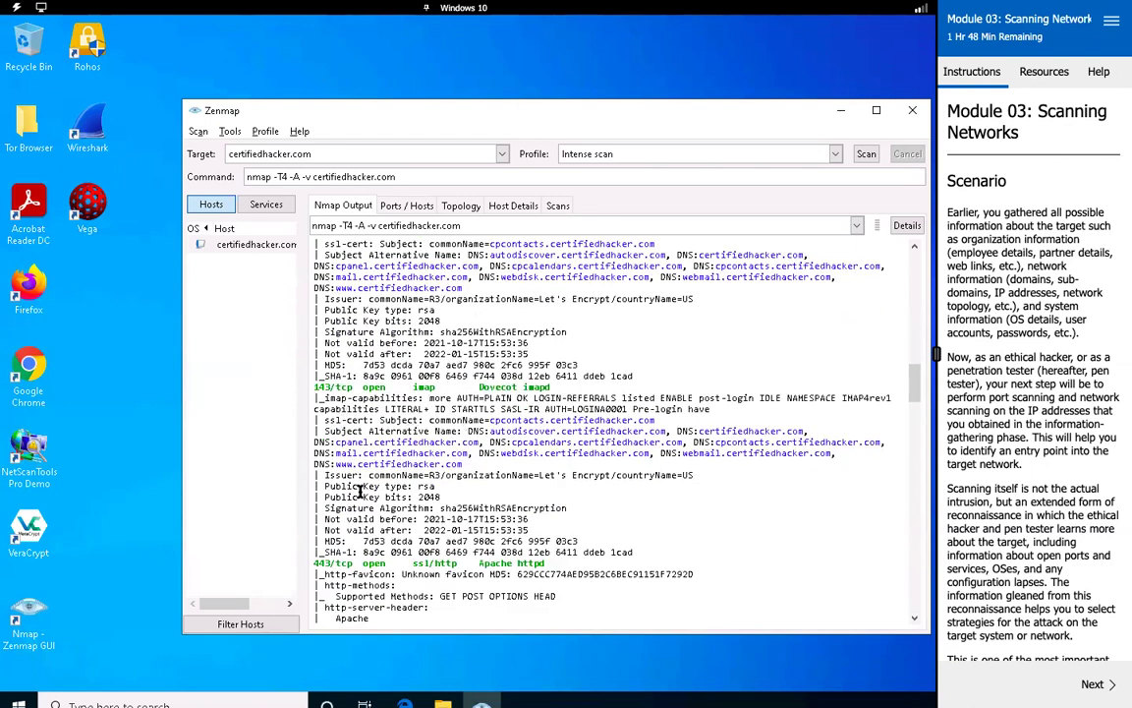
{"action": "scroll", "coordinate": [361, 491], "scroll_direction": "down", "scroll_amount": 10}
{"action": "scroll", "coordinate": [416, 354], "scroll_direction": "up", "scroll_amount": 5}
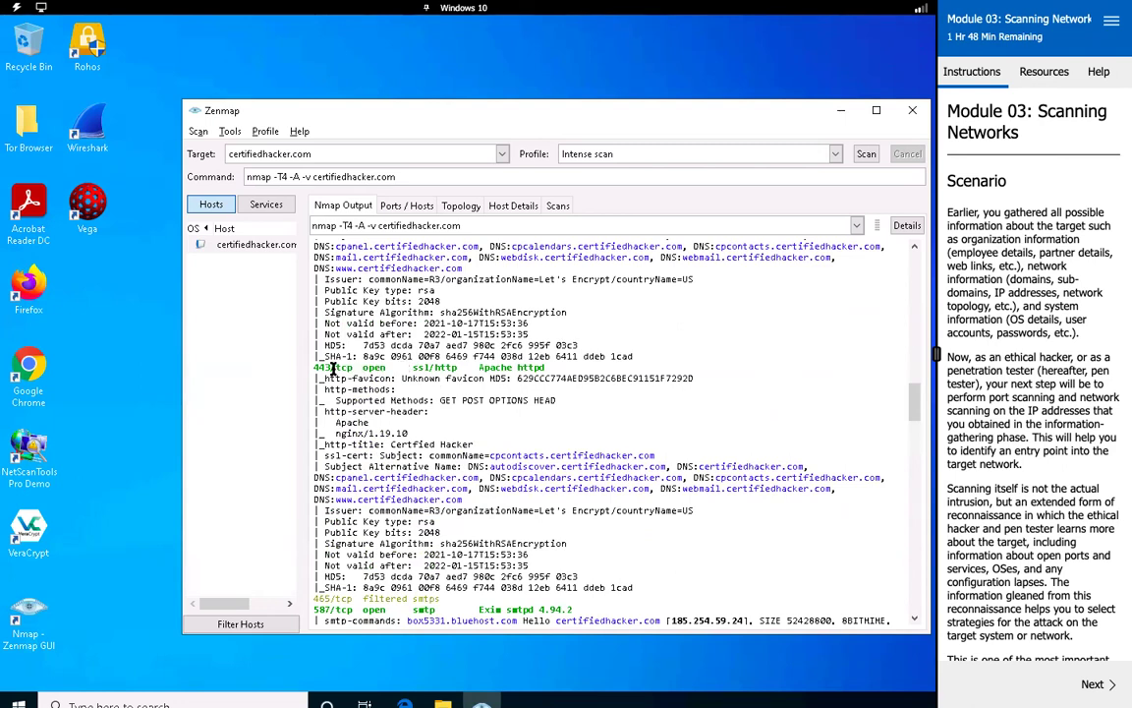
{"action": "scroll", "coordinate": [333, 462], "scroll_direction": "down", "scroll_amount": 10}
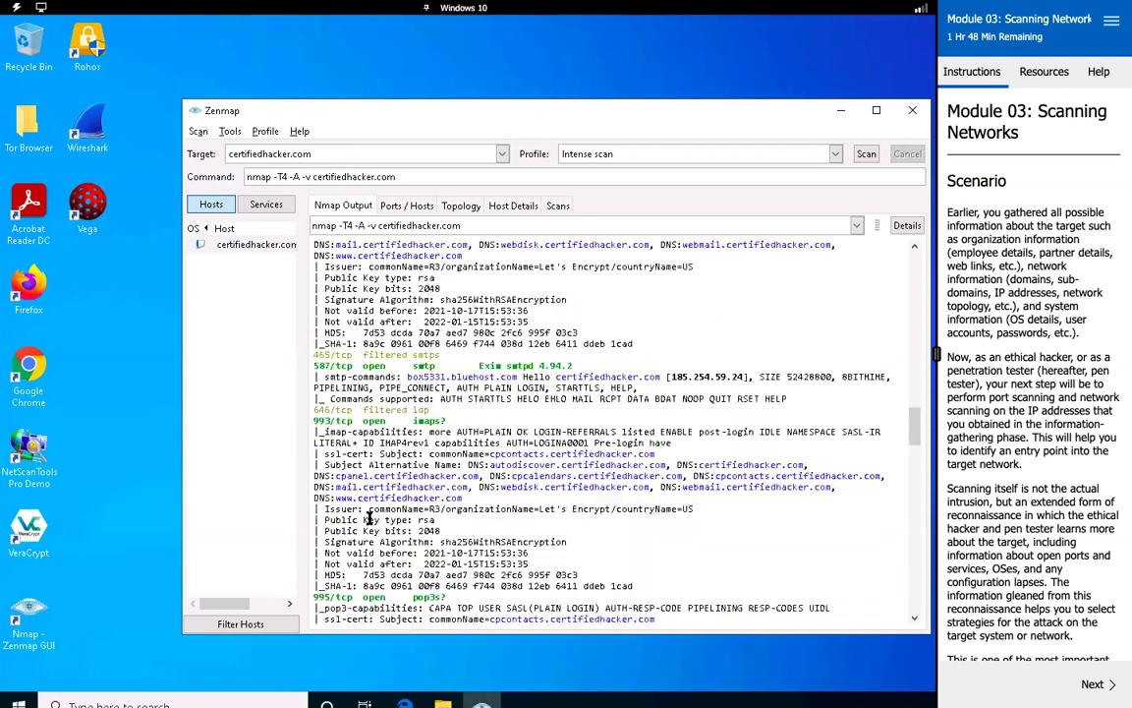
{"action": "scroll", "coordinate": [412, 391], "scroll_direction": "down", "scroll_amount": 3}
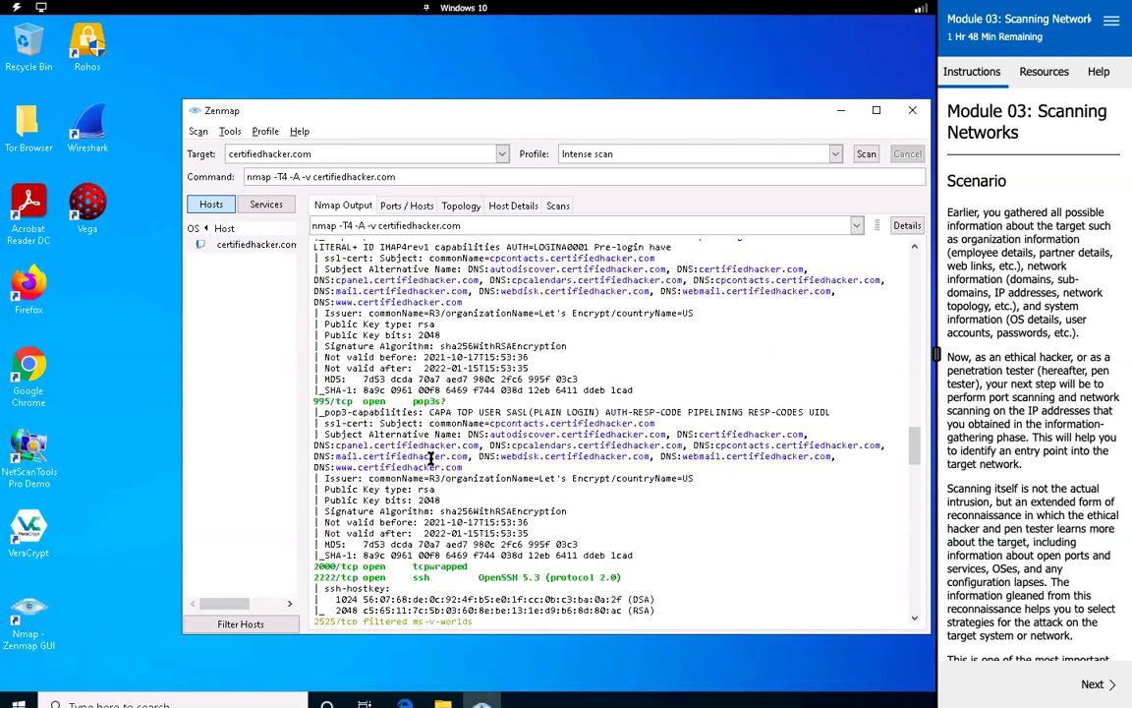
{"action": "scroll", "coordinate": [430, 458], "scroll_direction": "down", "scroll_amount": 5}
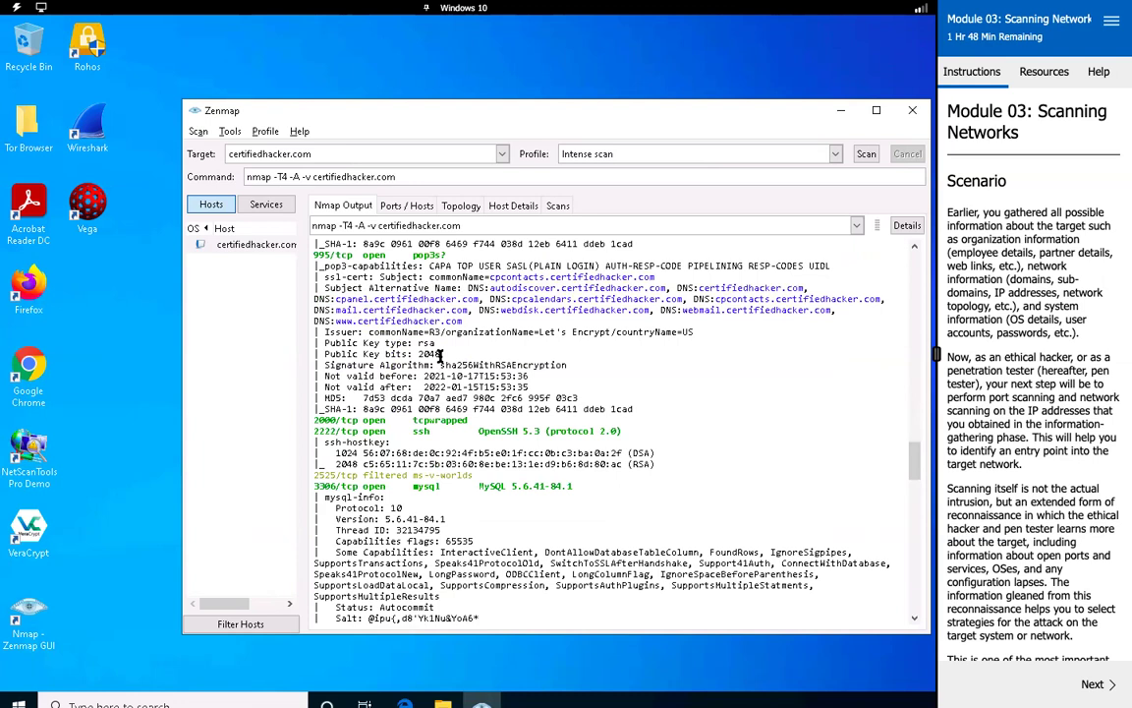
Examine the MySQL entry on port 3306 and the remaining port entries through port 8008 in the scan output.
{"action": "scroll", "coordinate": [447, 439], "scroll_direction": "down", "scroll_amount": 2}
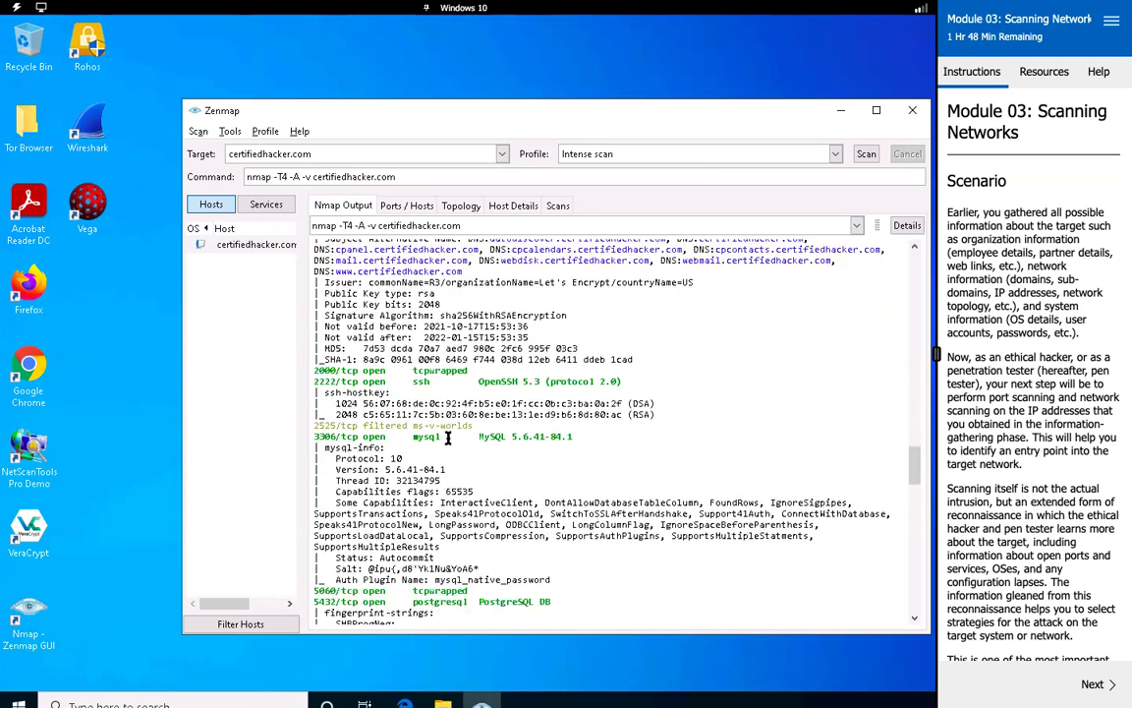
{"action": "double_click", "coordinate": [425, 436]}
{"action": "scroll", "coordinate": [456, 293], "scroll_direction": "down", "scroll_amount": 10}
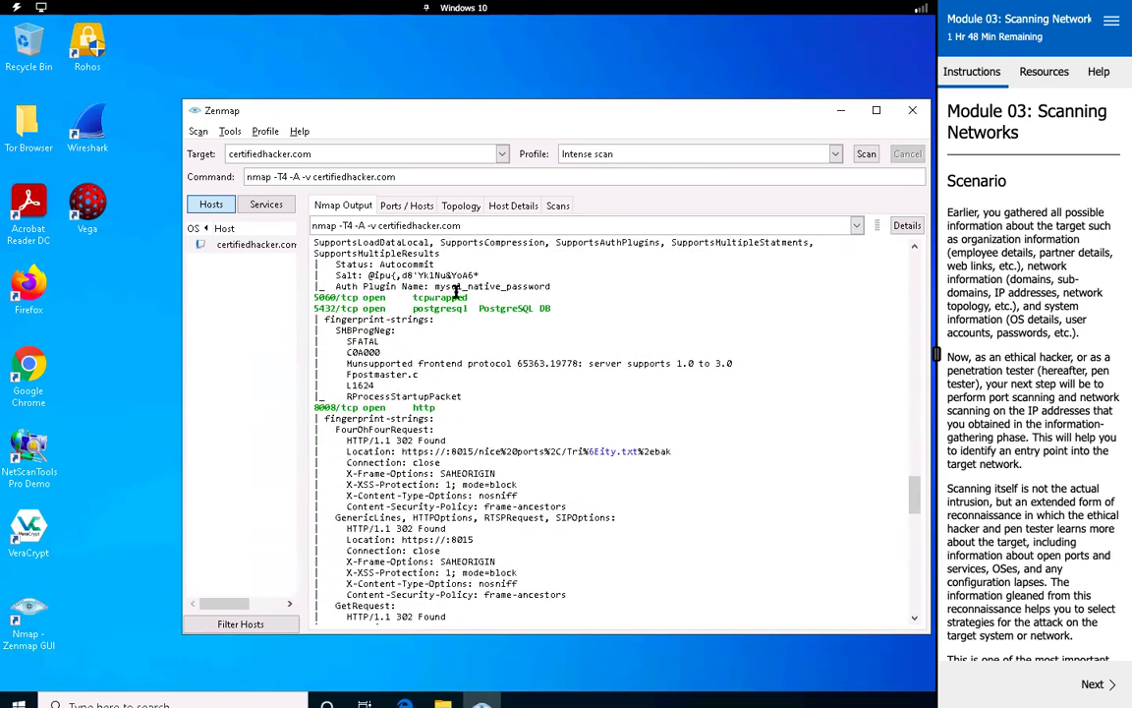
{"action": "scroll", "coordinate": [368, 393], "scroll_direction": "down", "scroll_amount": 3}
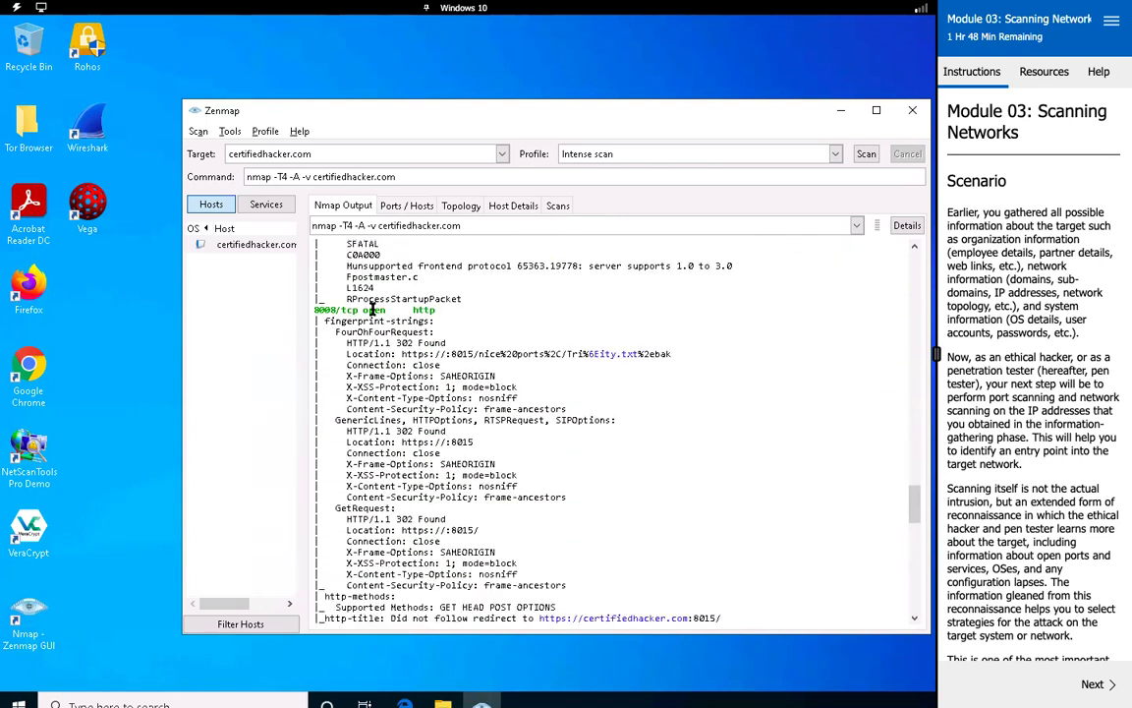
{"action": "scroll", "coordinate": [379, 393], "scroll_direction": "down", "scroll_amount": 20}
{"action": "scroll", "coordinate": [383, 396], "scroll_direction": "up", "scroll_amount": 15}
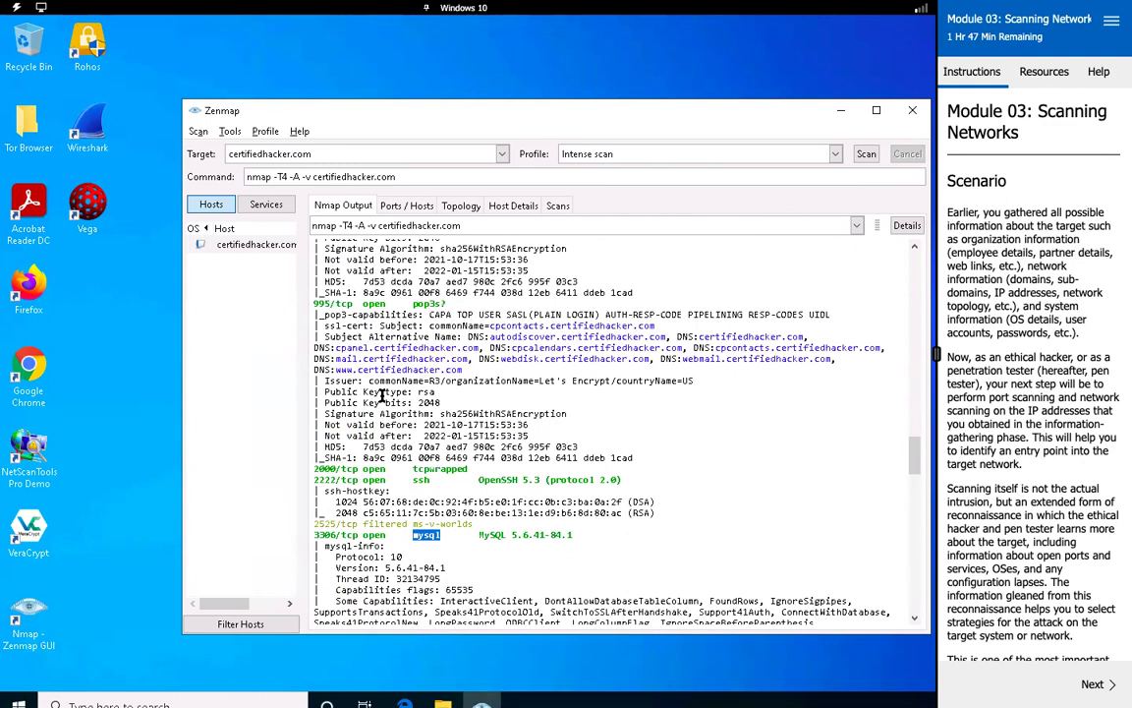
{"action": "scroll", "coordinate": [383, 397], "scroll_direction": "down", "scroll_amount": 9}
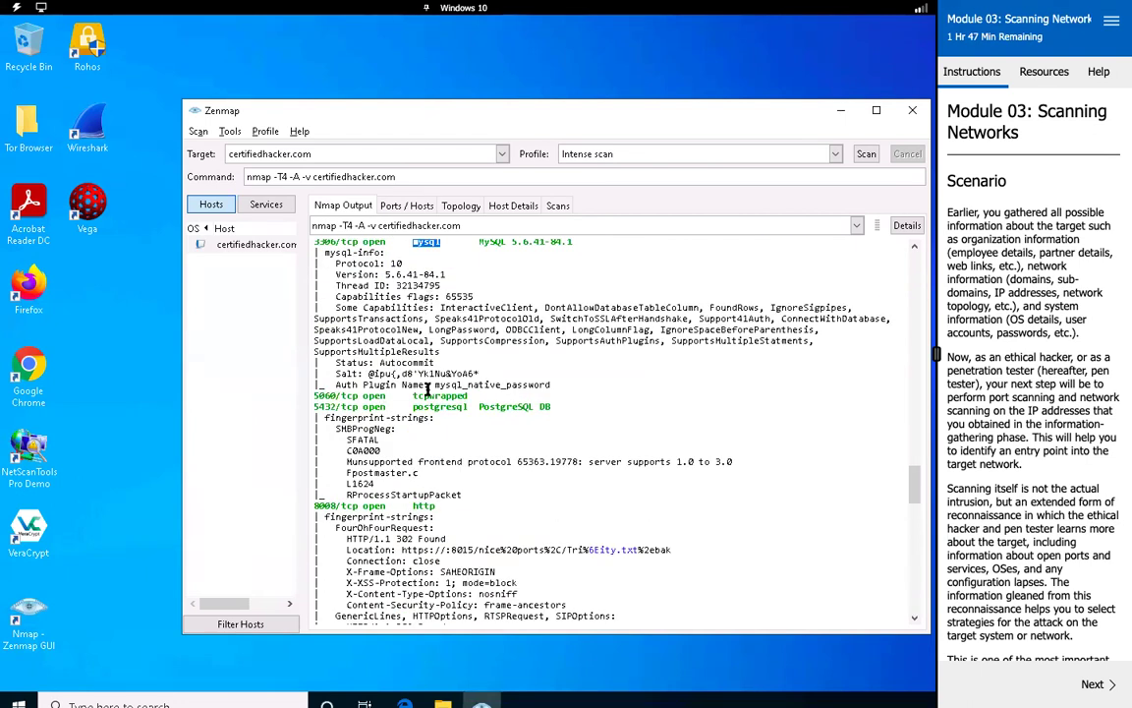
Examine the traceroute section of the scan output, following the hop addresses up to the final box5331.bluehost.com hop.
{"action": "scroll", "coordinate": [428, 390], "scroll_direction": "down", "scroll_amount": 20}
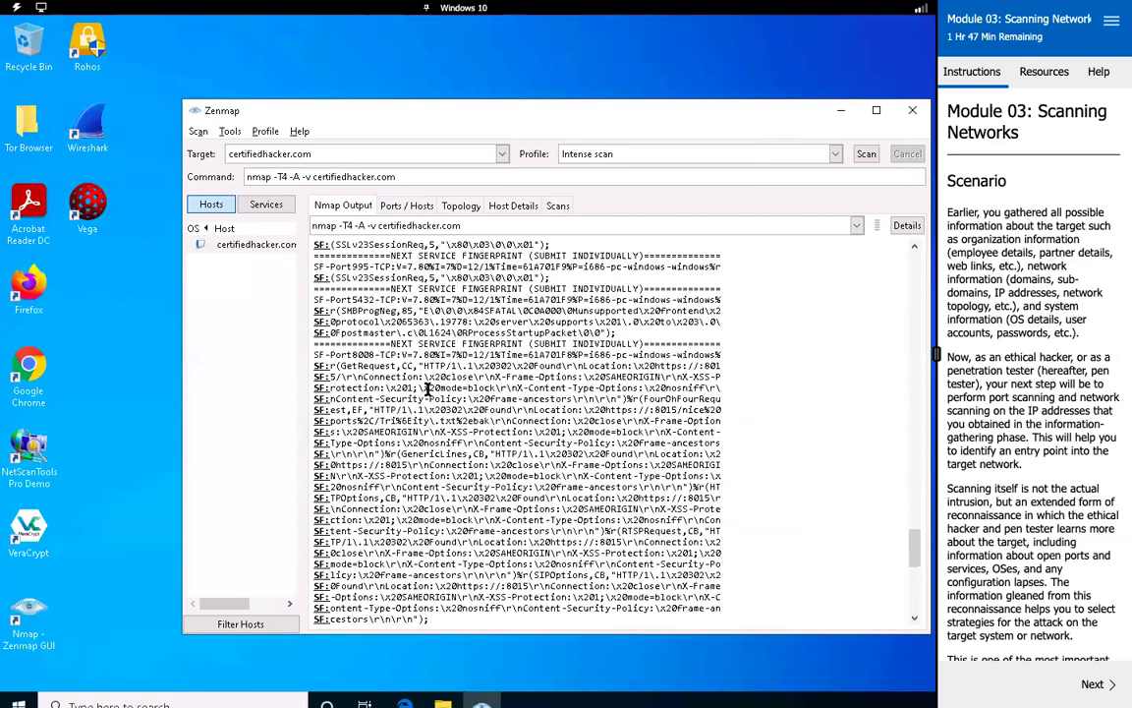
{"action": "scroll", "coordinate": [427, 390], "scroll_direction": "down", "scroll_amount": 8}
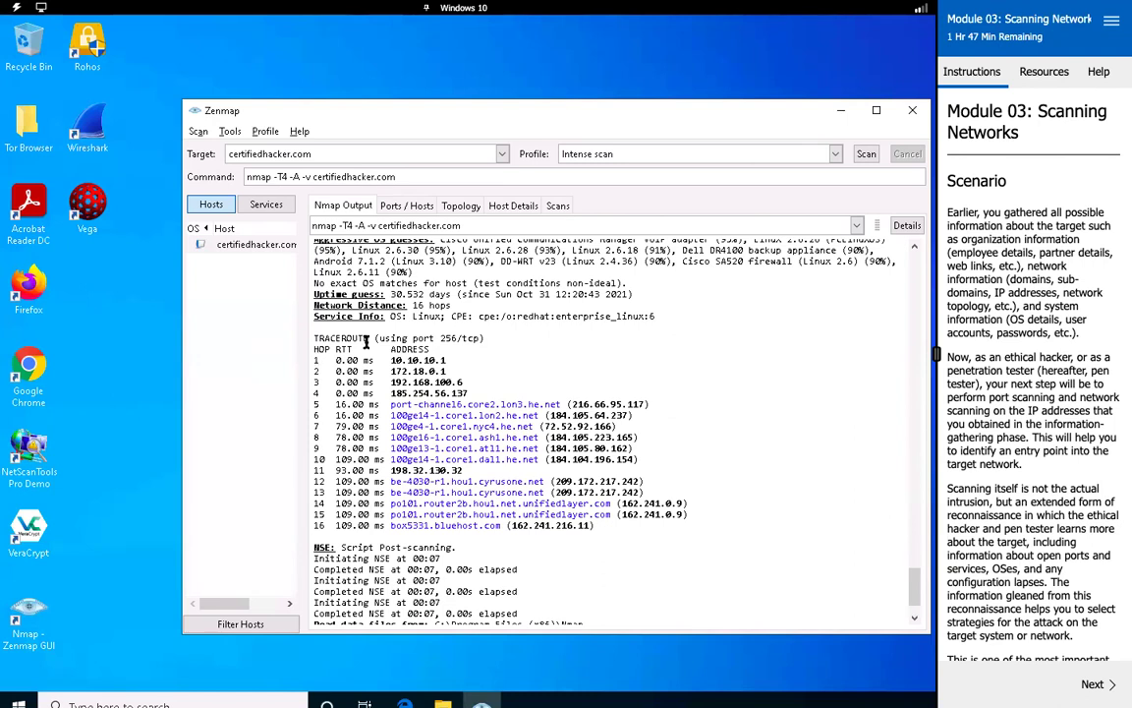
{"action": "left_click_drag", "start_coordinate": [390, 359], "coordinate": [462, 382]}
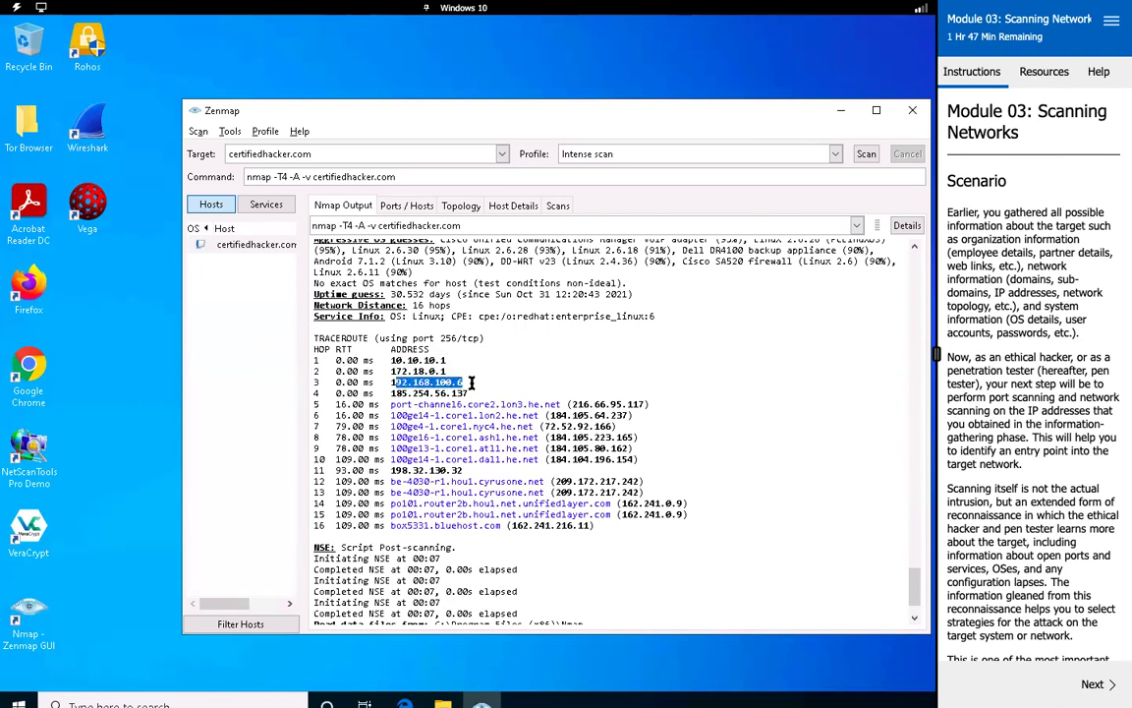
{"action": "left_click_drag", "start_coordinate": [394, 392], "coordinate": [470, 394]}
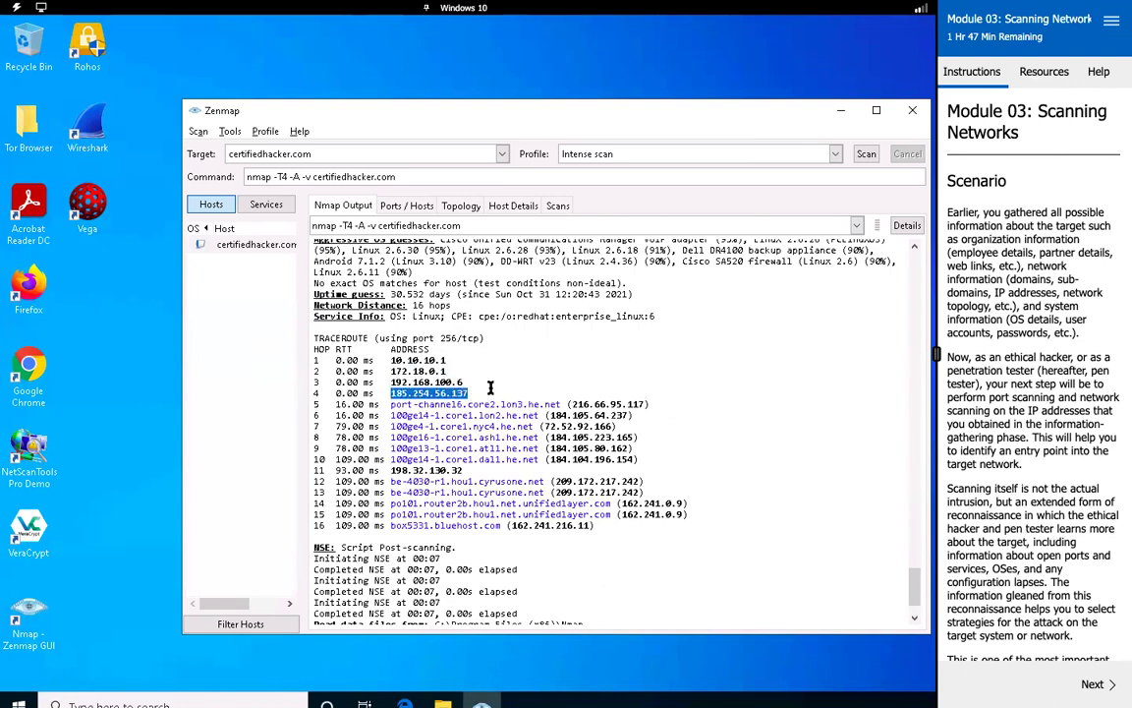
{"action": "left_click_drag", "start_coordinate": [391, 404], "coordinate": [619, 404]}
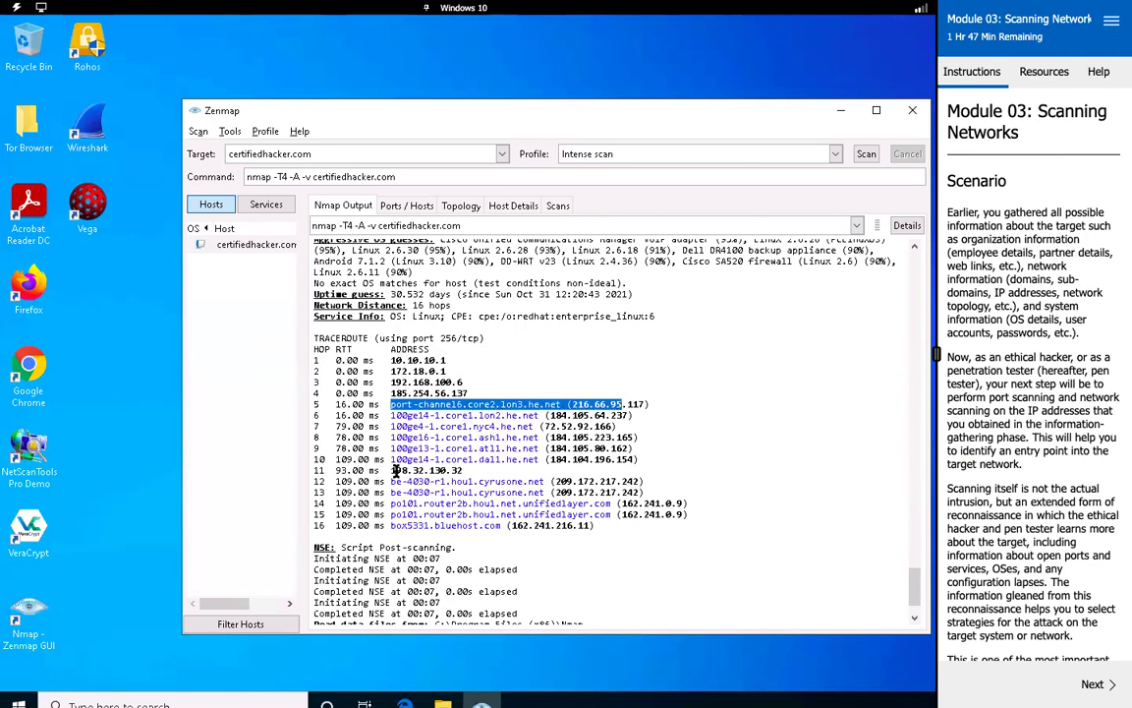
{"action": "left_click_drag", "start_coordinate": [388, 472], "coordinate": [462, 472]}
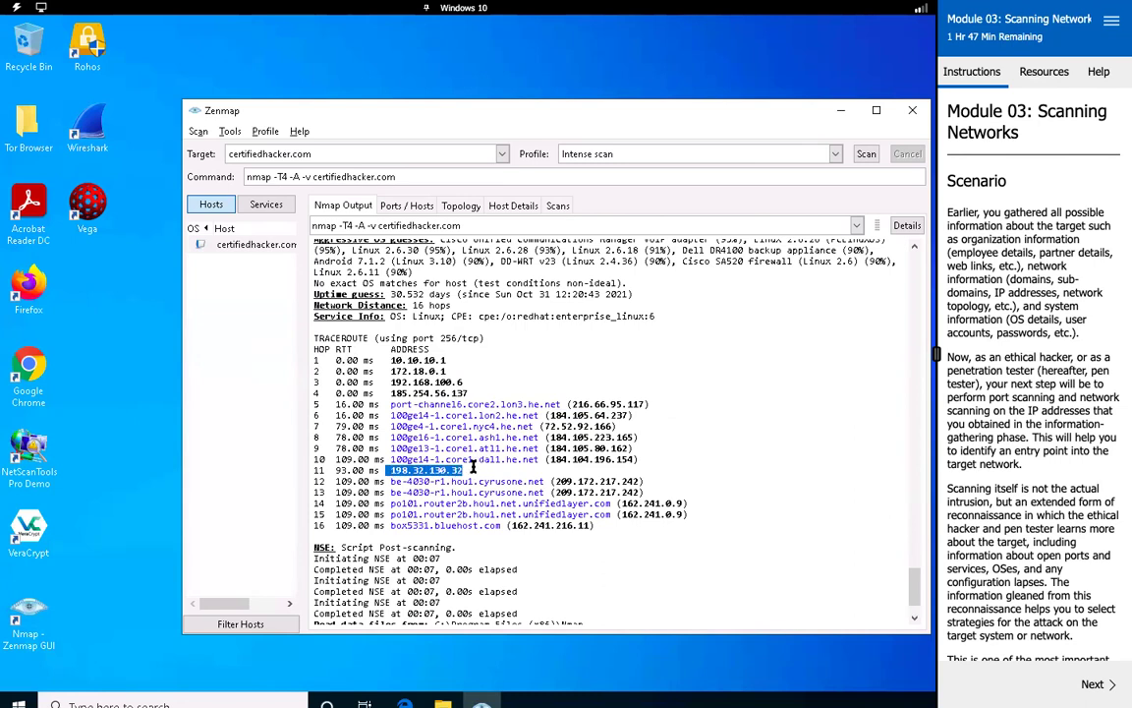
{"action": "left_click_drag", "start_coordinate": [390, 482], "coordinate": [546, 483]}
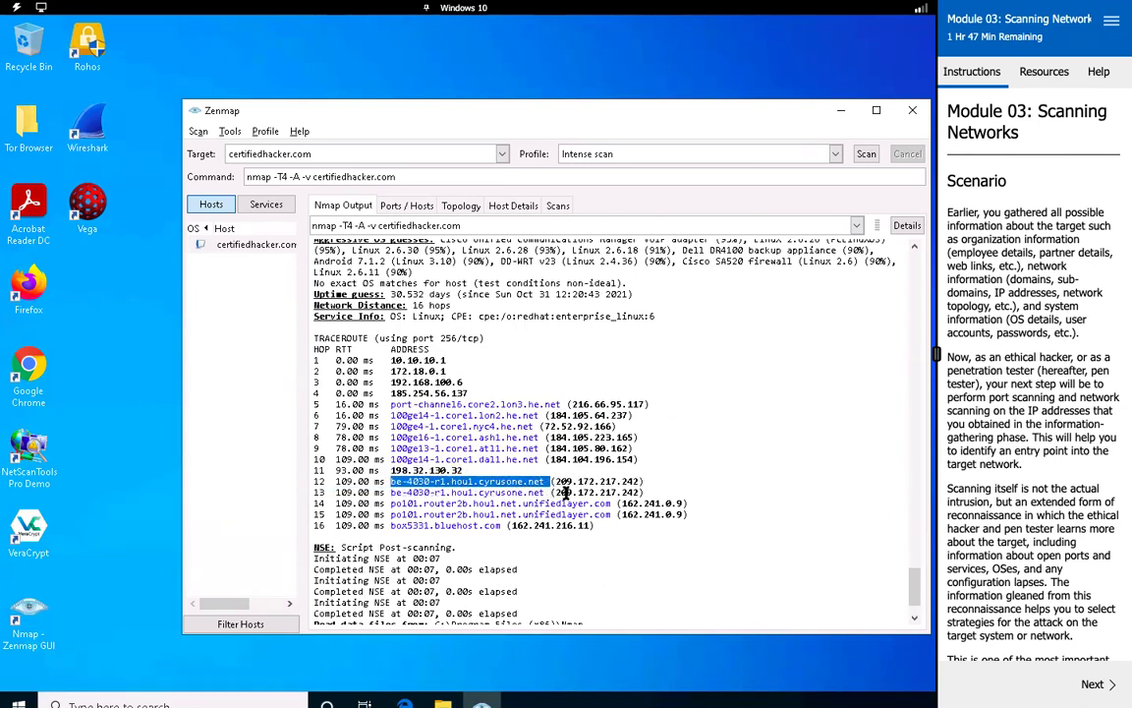
{"action": "mouse_move", "coordinate": [390, 503]}
{"action": "left_mouse_down"}
{"action": "mouse_move", "coordinate": [626, 502]}
{"action": "mouse_move", "coordinate": [488, 526]}
{"action": "mouse_move", "coordinate": [392, 524]}
{"action": "left_mouse_up"}
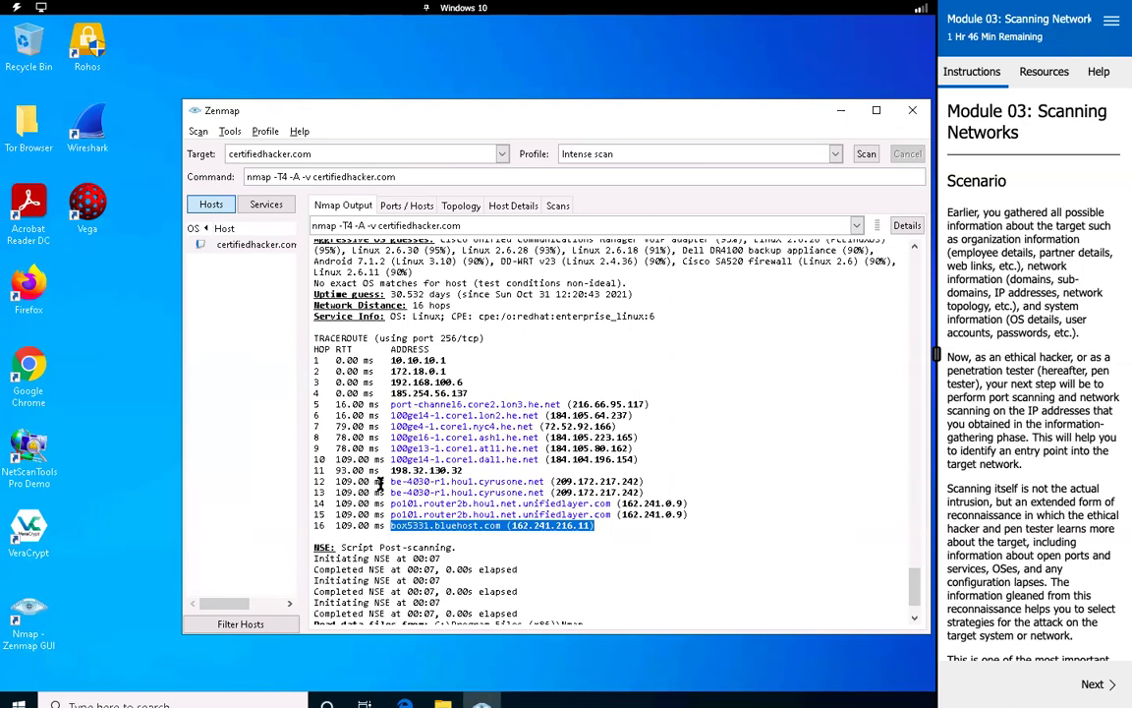
Examine the operating system in the Service Info line and the host's uptime guess in the scan output.
{"action": "scroll", "coordinate": [379, 483], "scroll_direction": "down", "scroll_amount": 1}
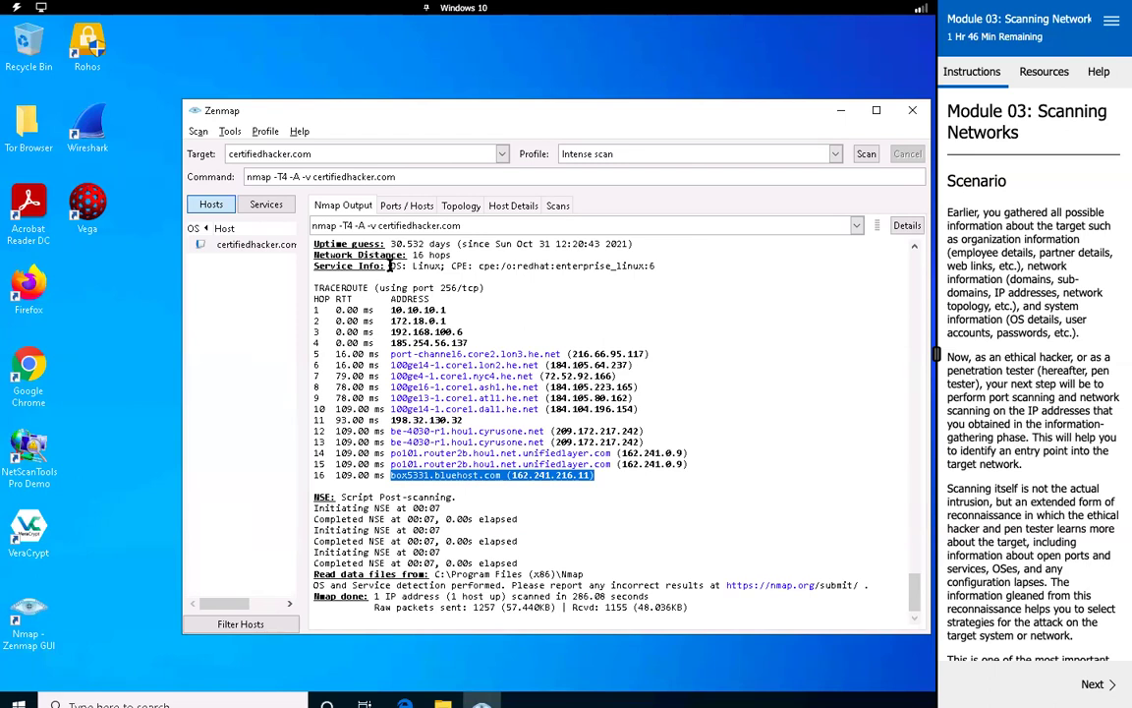
{"action": "left_click", "coordinate": [433, 265]}
{"action": "left_click_drag", "start_coordinate": [391, 266], "coordinate": [672, 263]}
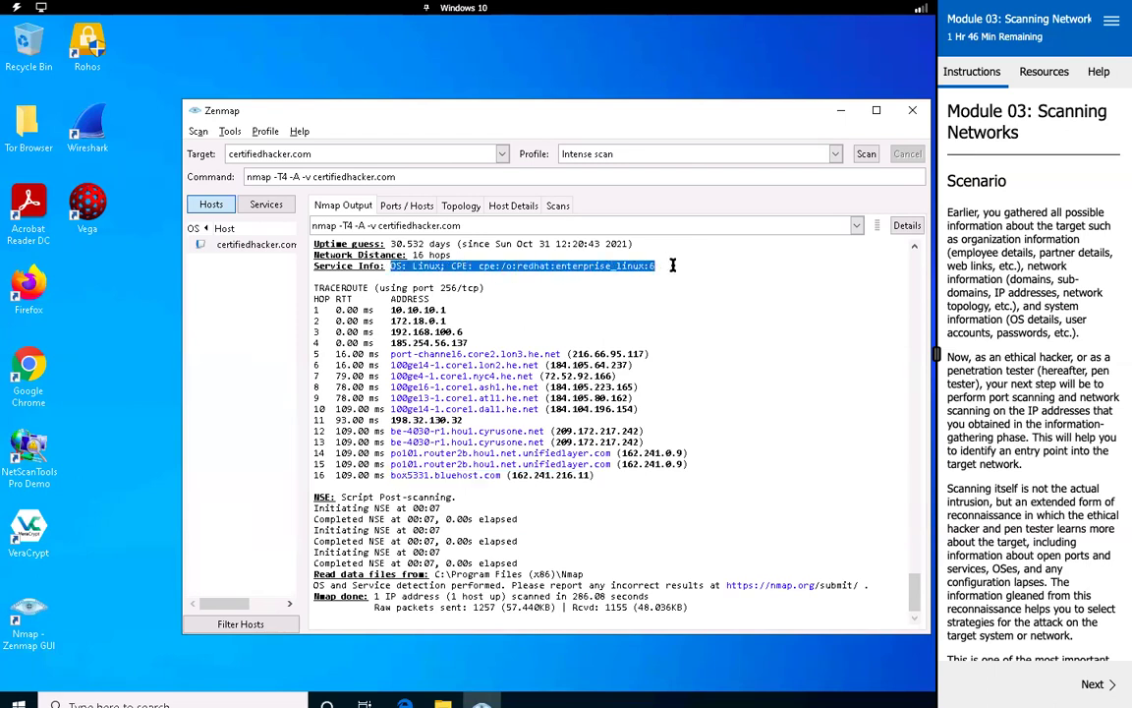
{"action": "left_click", "coordinate": [441, 244]}
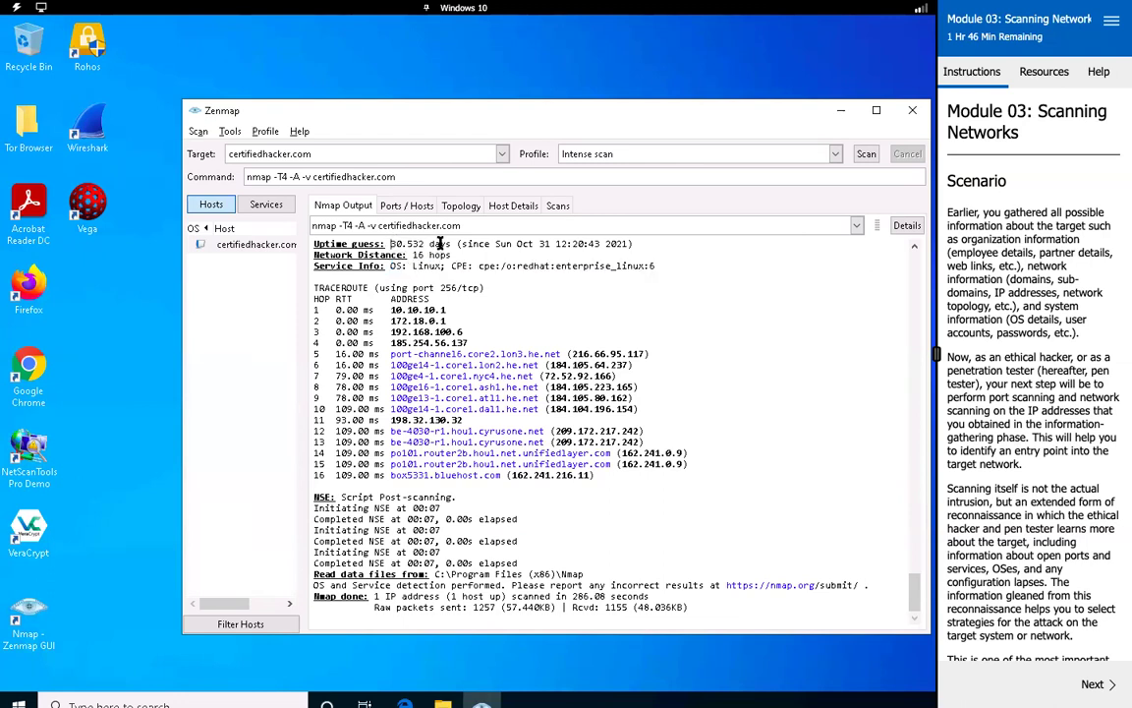
{"action": "left_click_drag", "start_coordinate": [390, 244], "coordinate": [452, 243]}
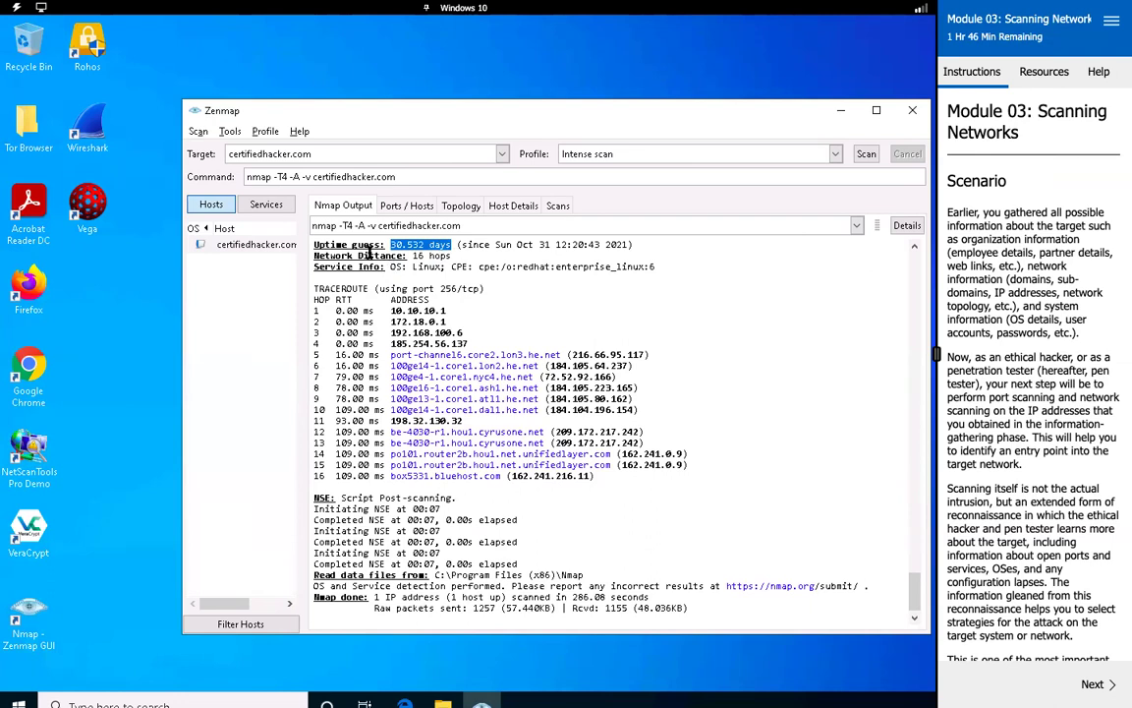
Review the table of scanned ports and services, and centre the network topology map on the 100ge14-1.core1.dal1.he.net hop.
{"action": "left_click", "coordinate": [421, 209]}
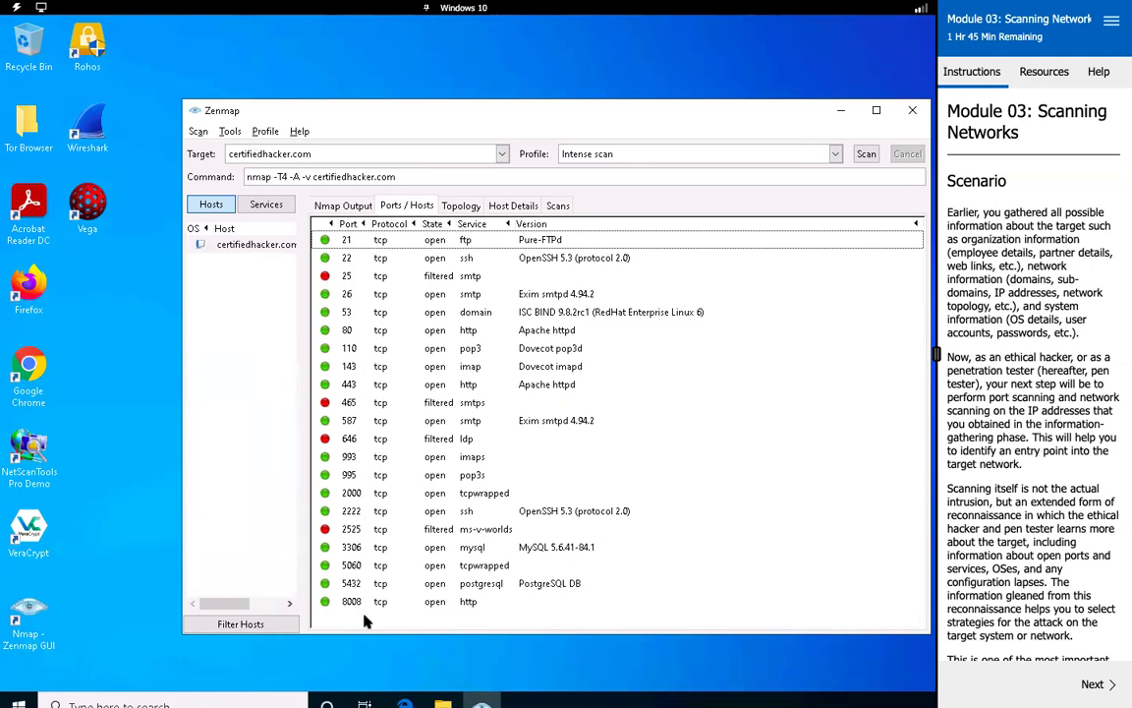
{"action": "left_click", "coordinate": [458, 210]}
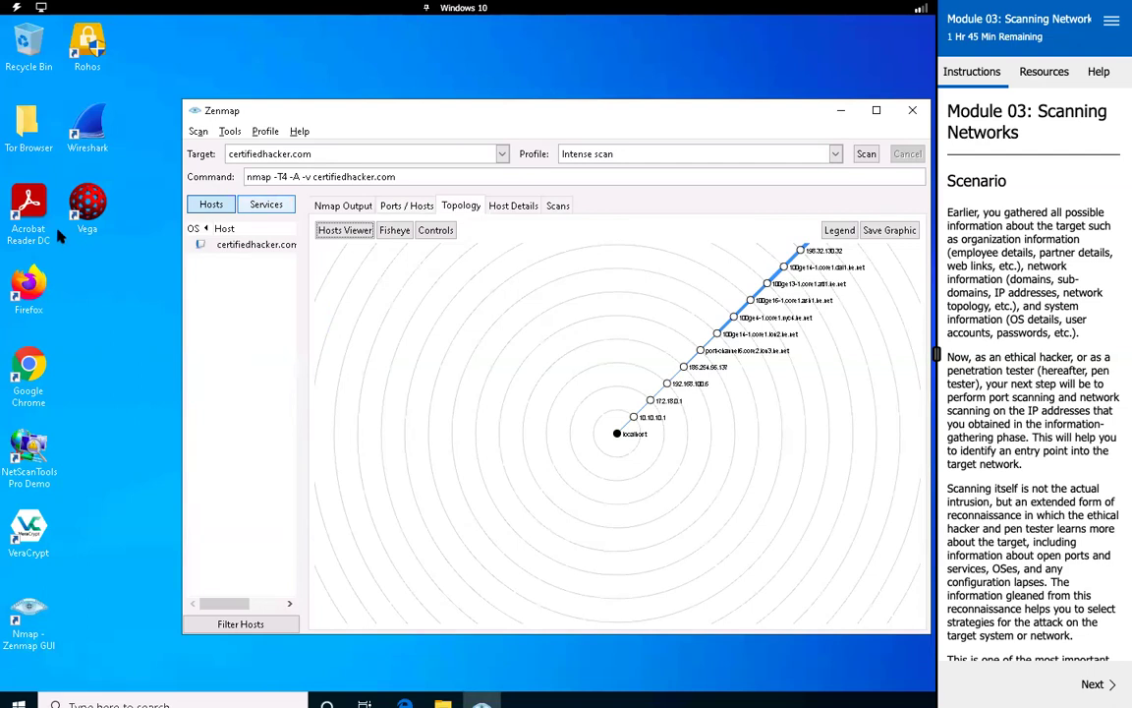
{"action": "left_click_drag", "start_coordinate": [683, 442], "coordinate": [790, 264]}
{"action": "left_click", "coordinate": [790, 263]}
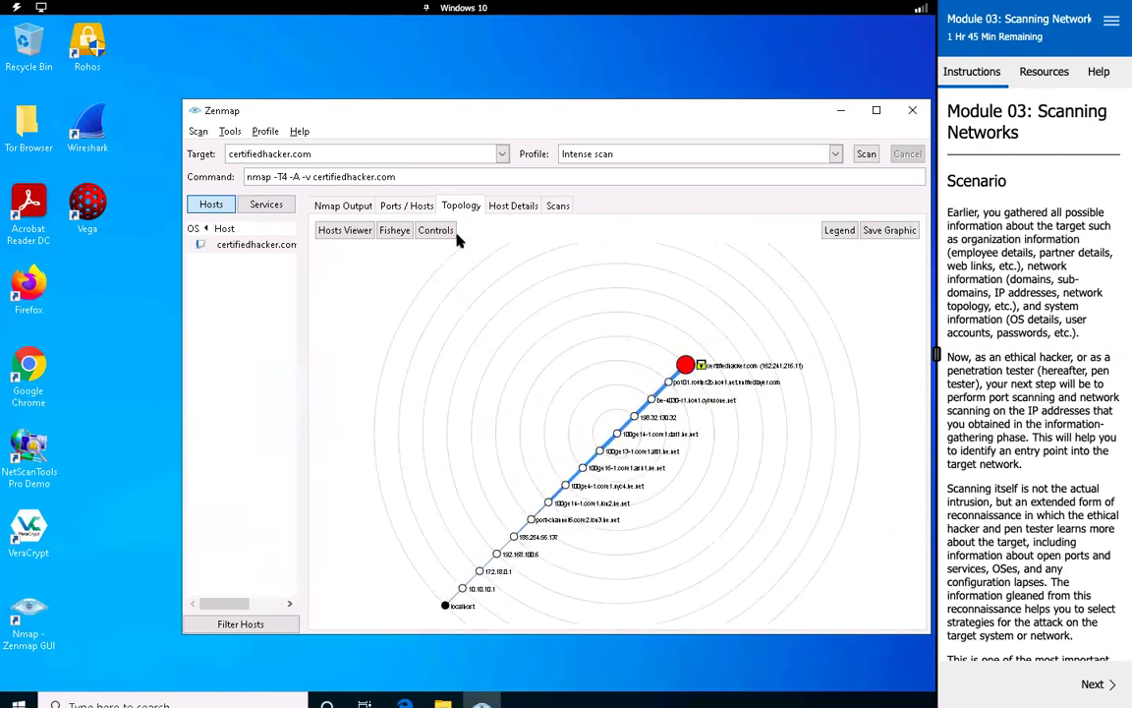
Examine the host details of certifiedhacker.com with OS Classes expanded, and check the list of performed scans.
{"action": "left_click", "coordinate": [511, 208]}
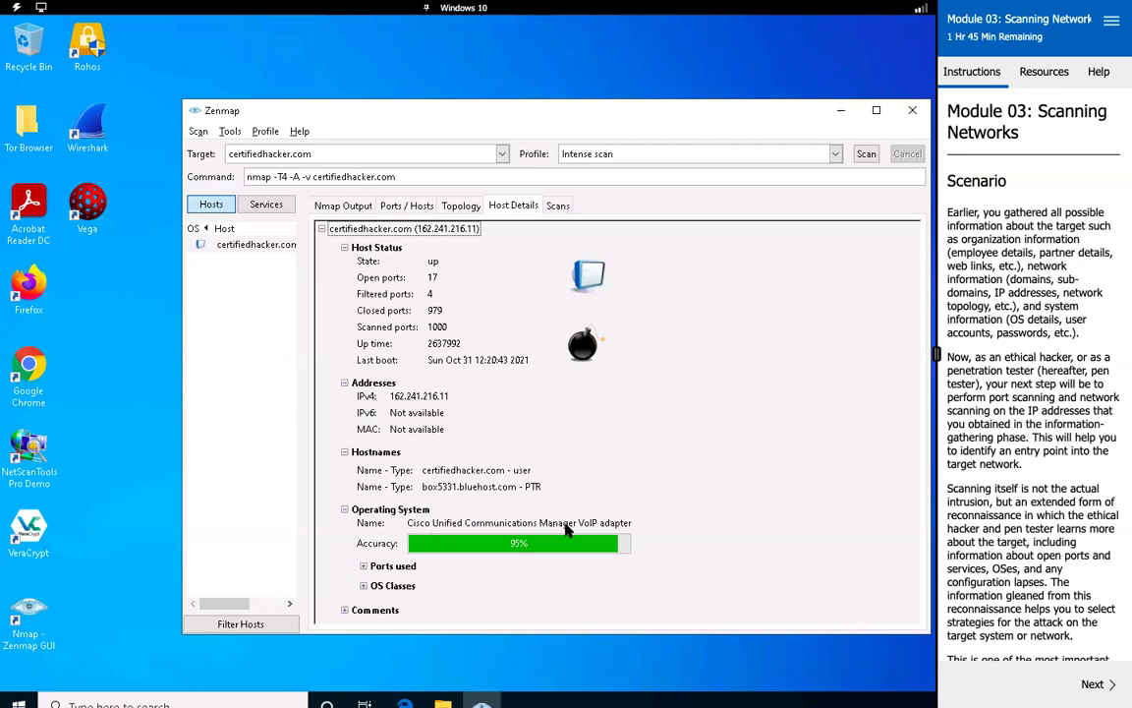
{"action": "left_click", "coordinate": [363, 586]}
{"action": "scroll", "coordinate": [356, 581], "scroll_direction": "down", "scroll_amount": 1}
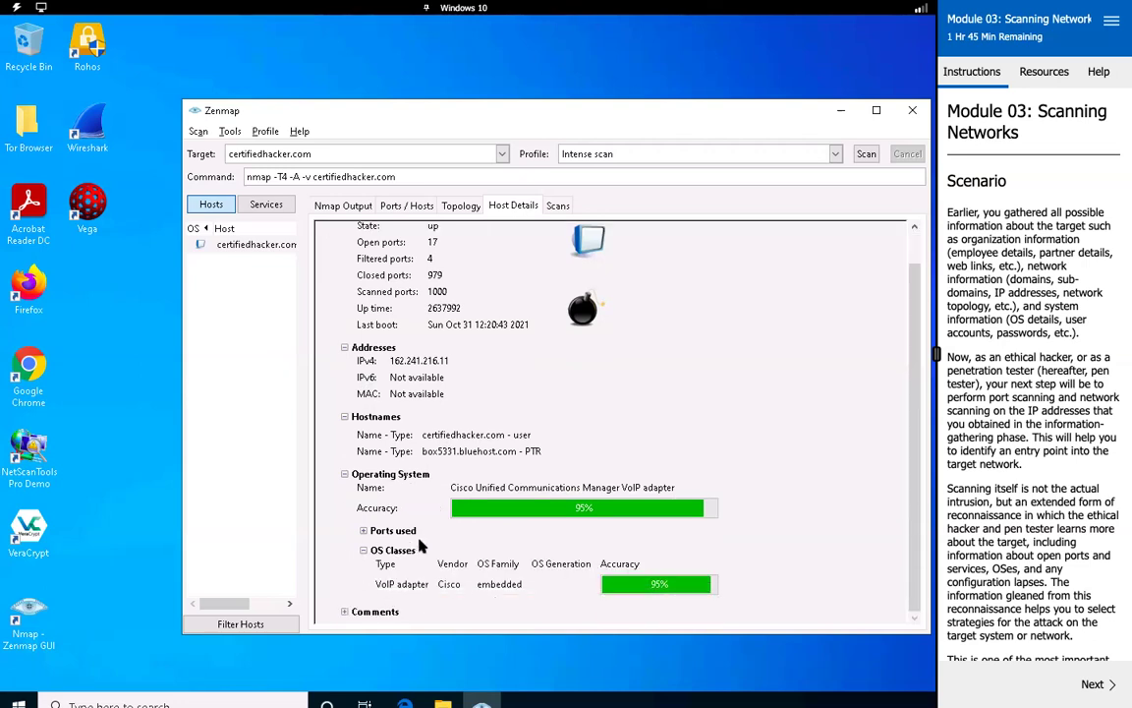
{"action": "scroll", "coordinate": [381, 510], "scroll_direction": "up", "scroll_amount": 1}
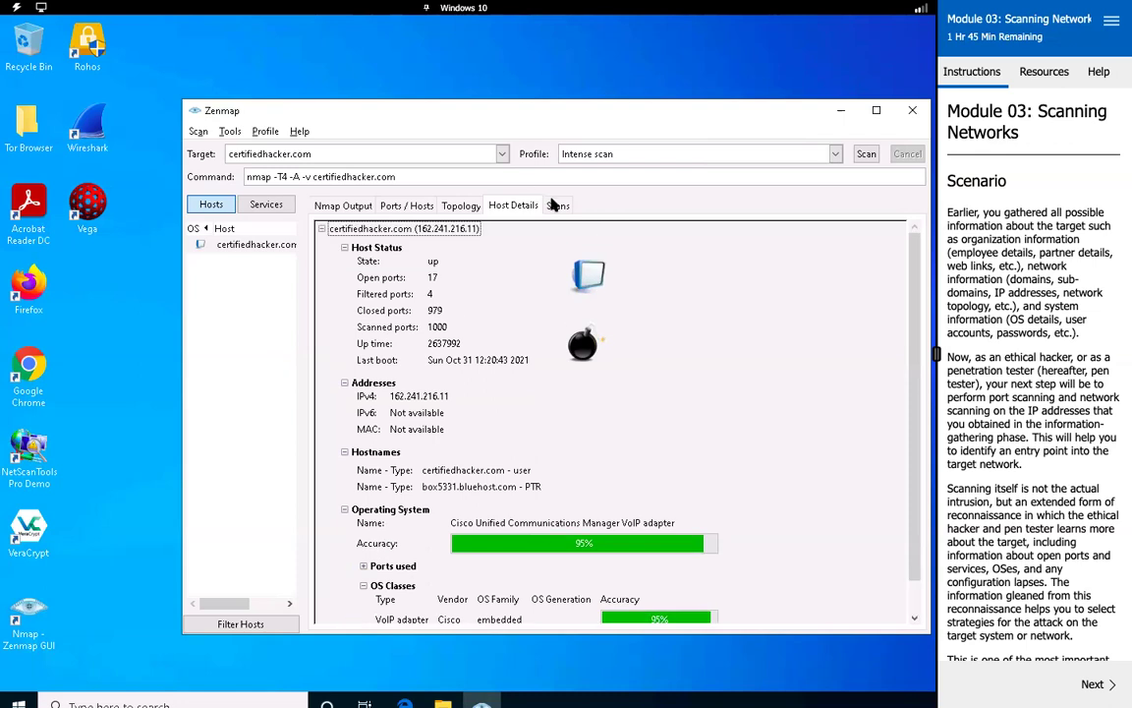
{"action": "left_click", "coordinate": [557, 206]}
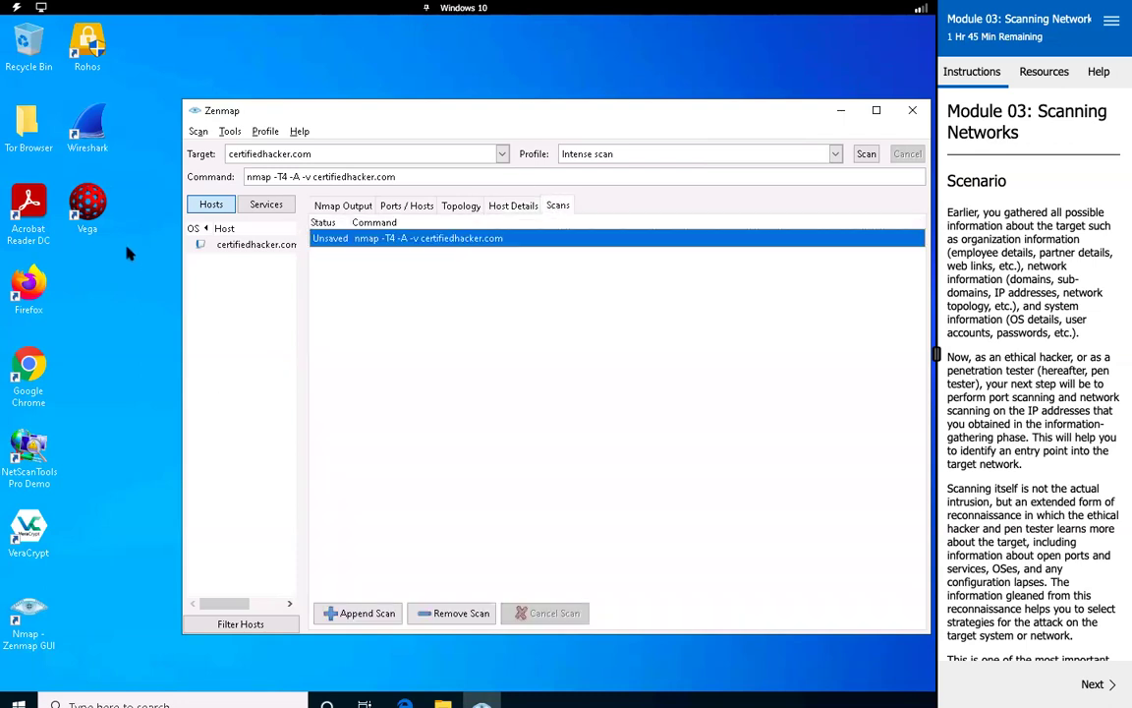
{"action": "left_click", "coordinate": [516, 204]}
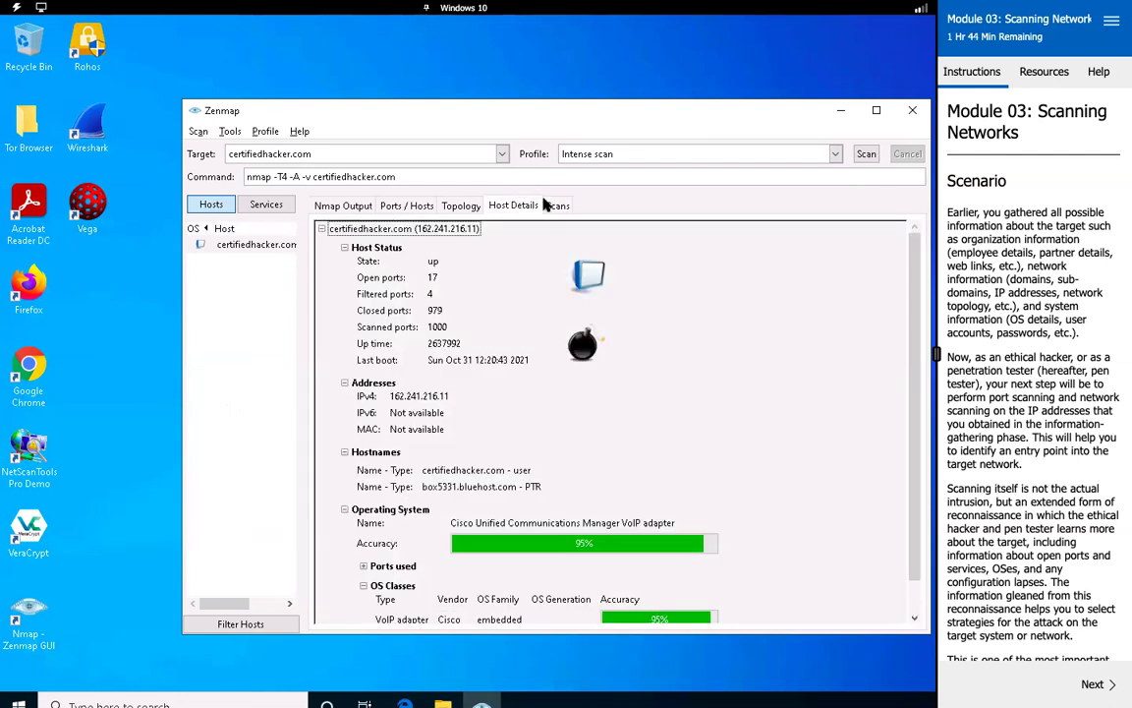
Check the list of performed scans and review the host status, addresses and operating system sections of the host details.
{"action": "left_click", "coordinate": [558, 204]}
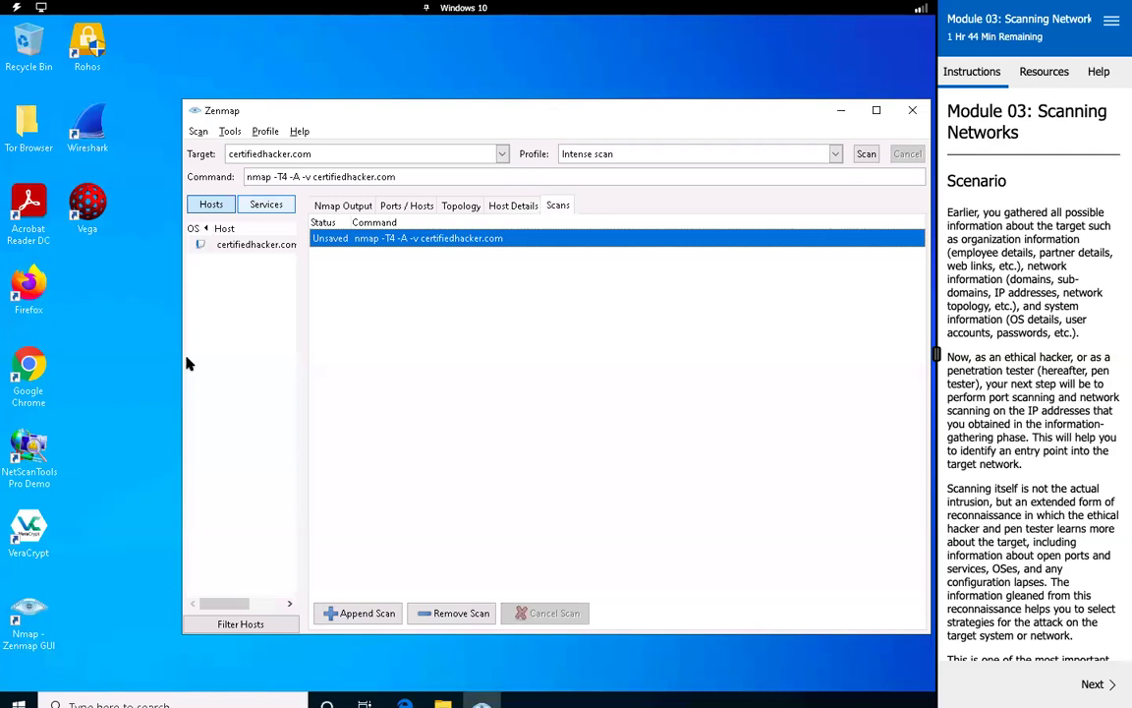
{"action": "left_click", "coordinate": [526, 209]}
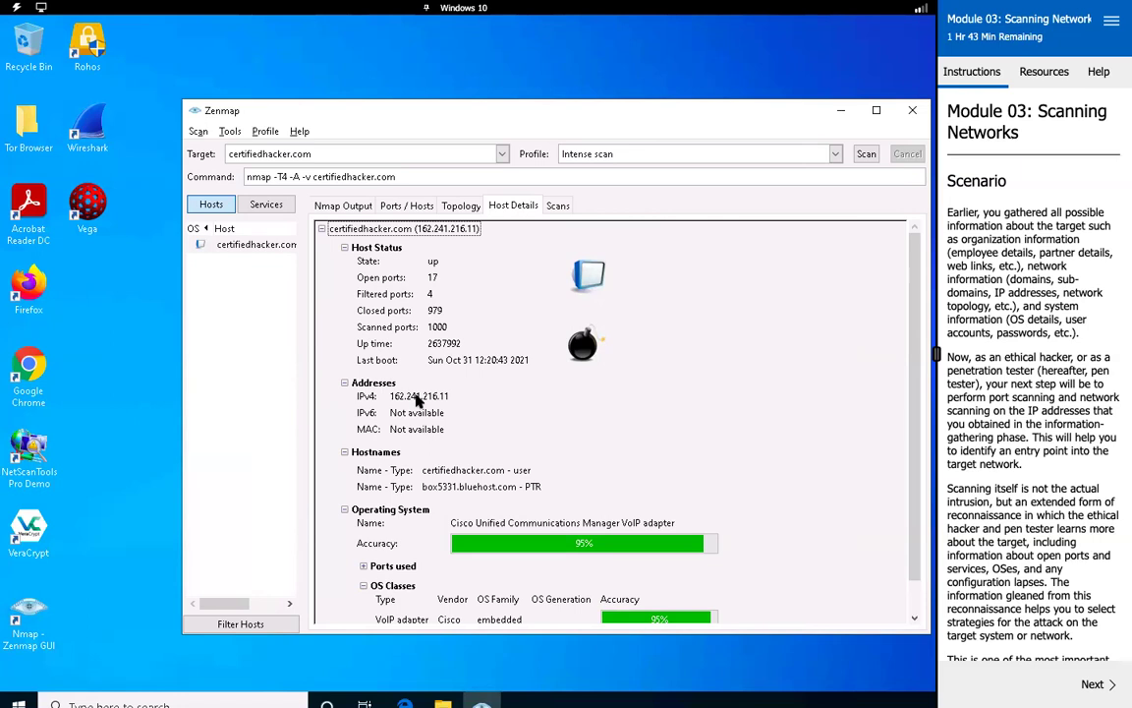
{"action": "scroll", "coordinate": [416, 479], "scroll_direction": "down", "scroll_amount": 1}
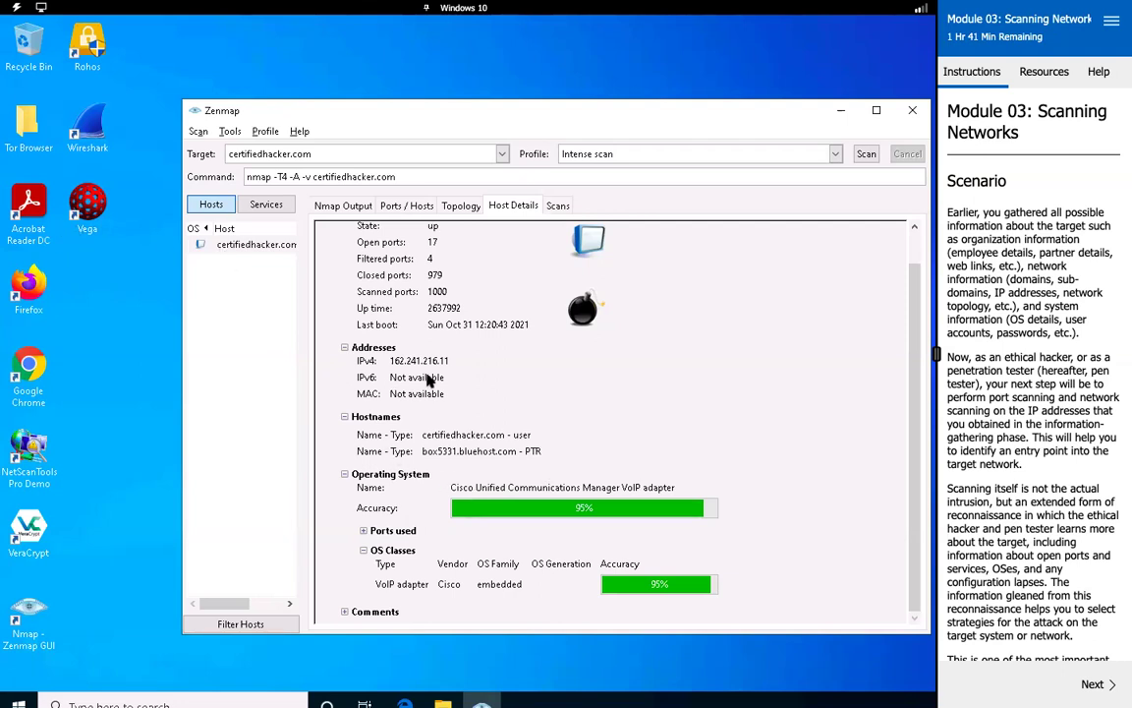
{"action": "scroll", "coordinate": [428, 381], "scroll_direction": "up", "scroll_amount": 2}
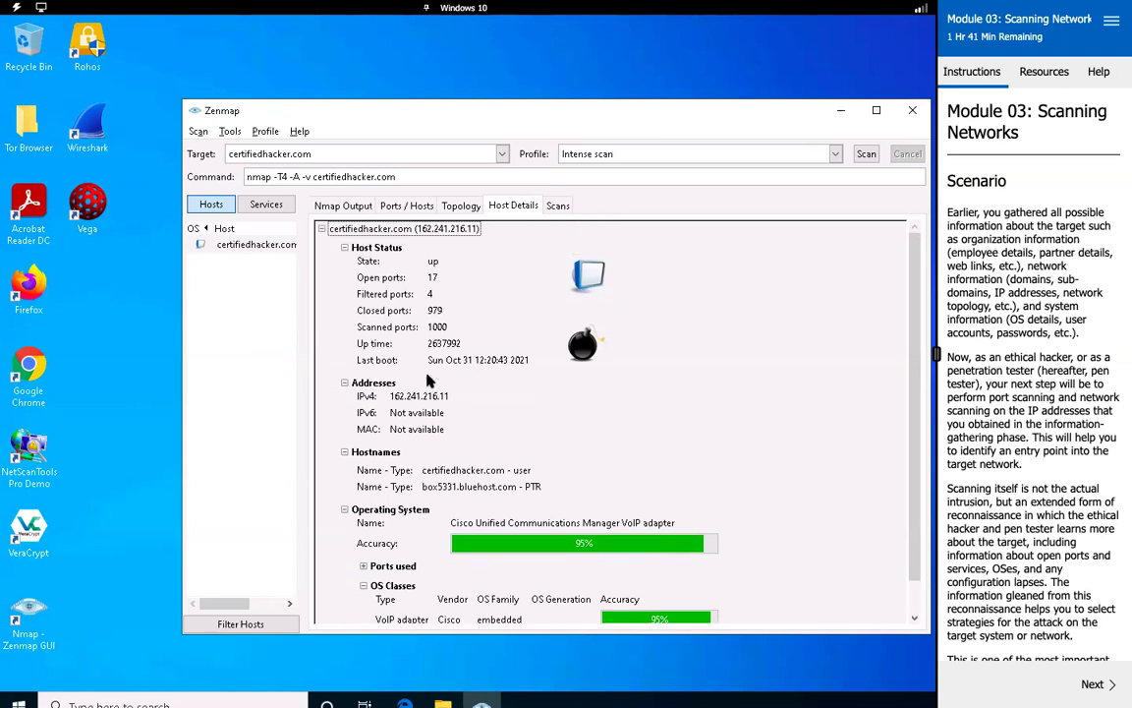
Review the scanned ports table, the network topology map and the OS Classes in the host details of certifiedhacker.com.
{"action": "left_click", "coordinate": [402, 205]}
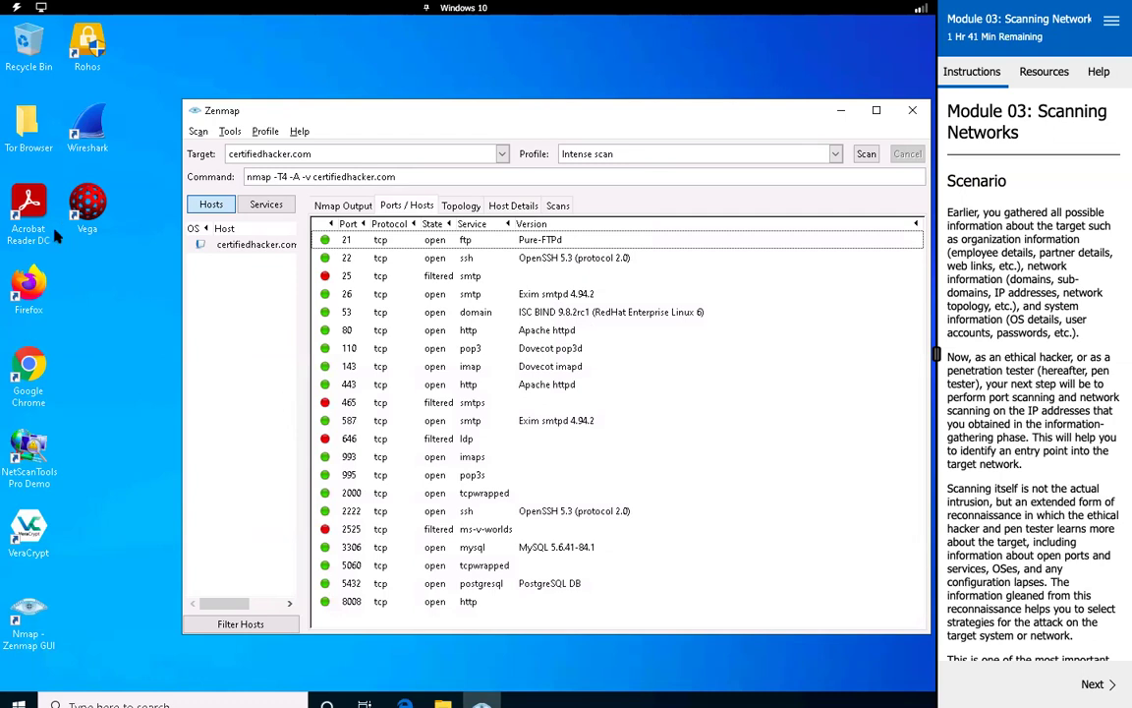
{"action": "left_click", "coordinate": [461, 206]}
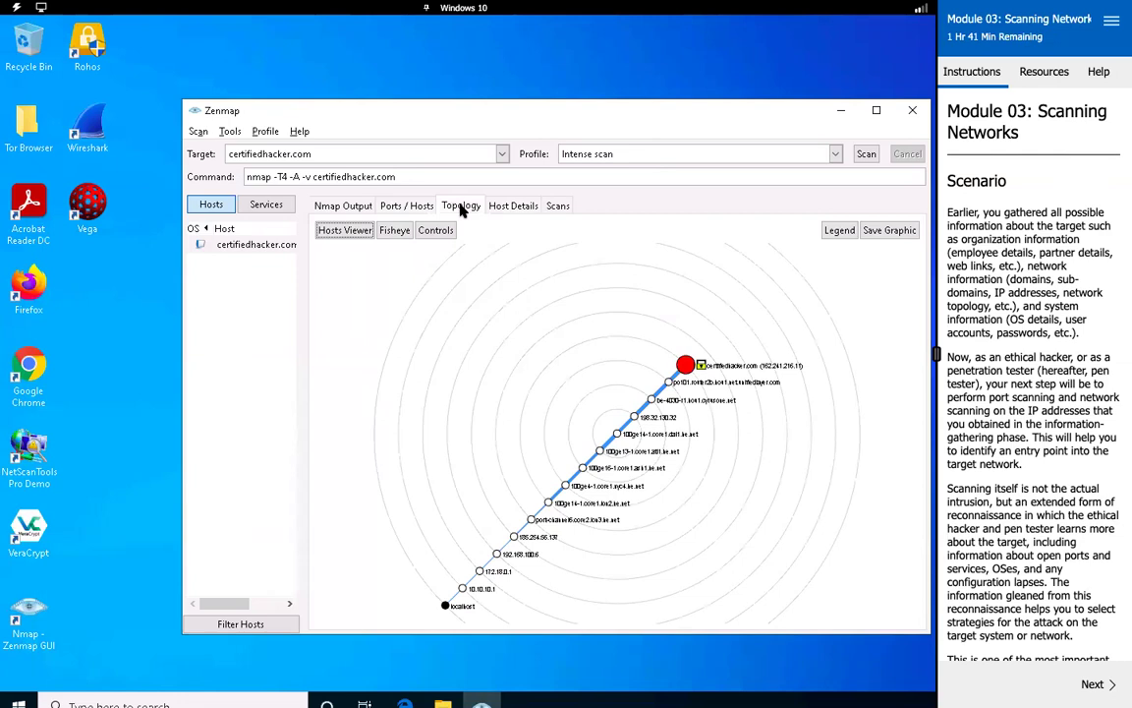
{"action": "left_click", "coordinate": [506, 207]}
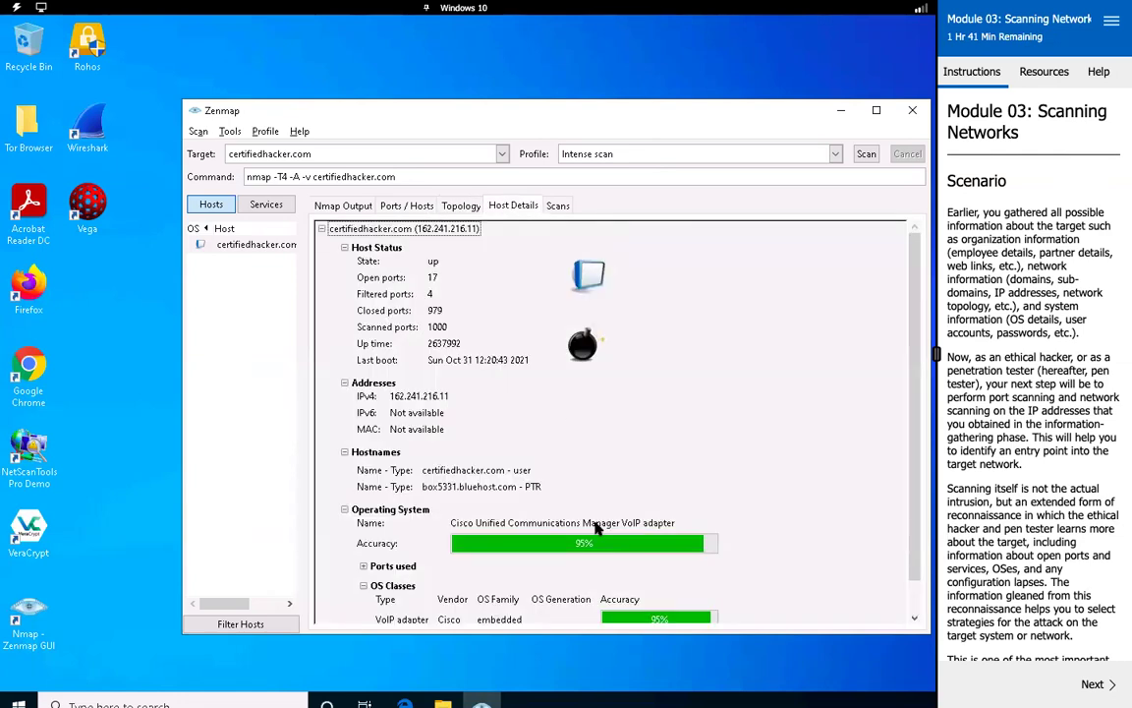
{"action": "scroll", "coordinate": [464, 467], "scroll_direction": "down", "scroll_amount": 2}
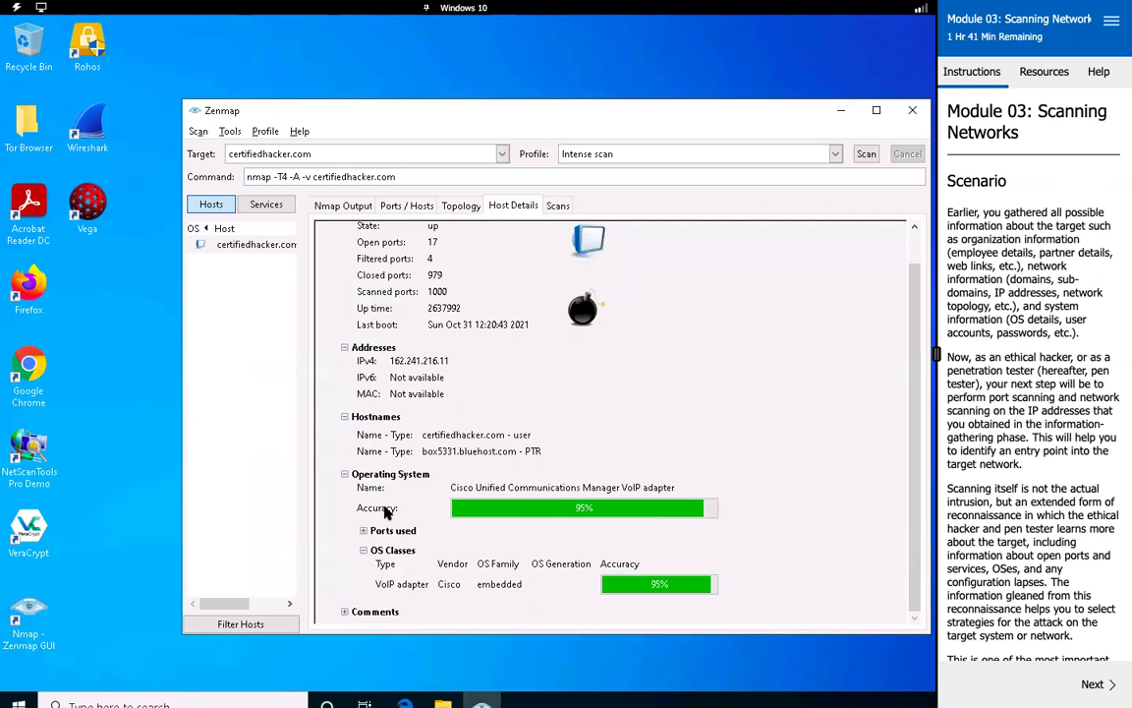
Compare the traceroute and service entries in the Nmap scan output with the operating system section of the host details.
{"action": "left_click", "coordinate": [349, 205]}
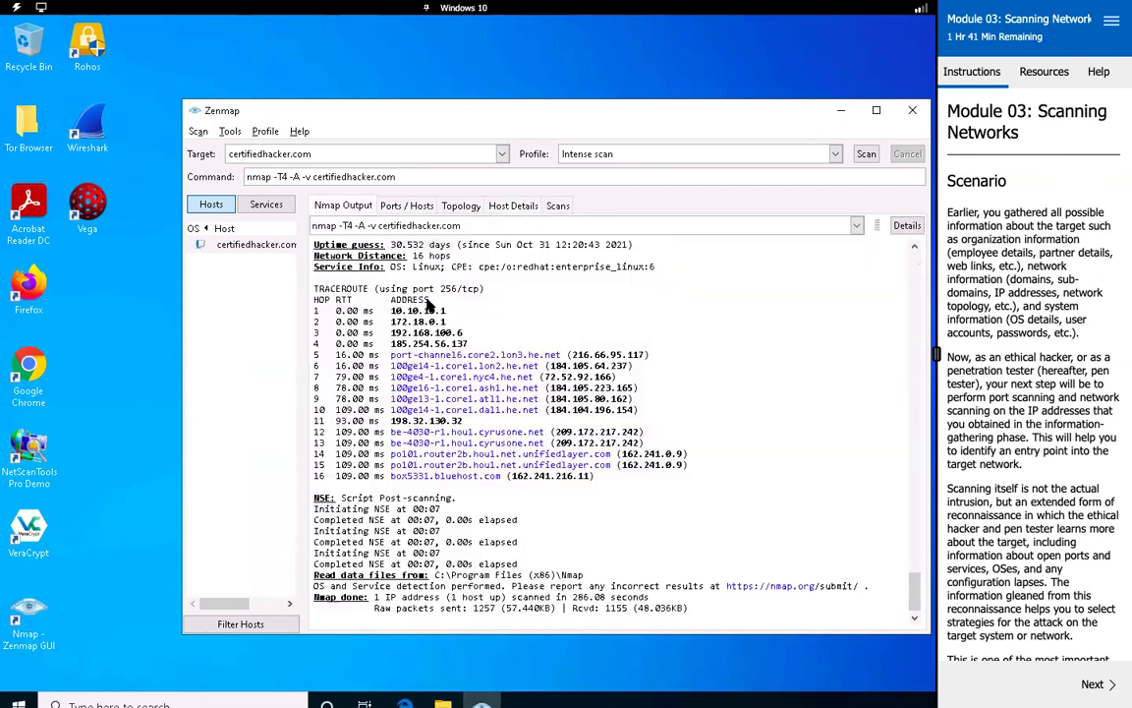
{"action": "scroll", "coordinate": [518, 318], "scroll_direction": "up", "scroll_amount": 15}
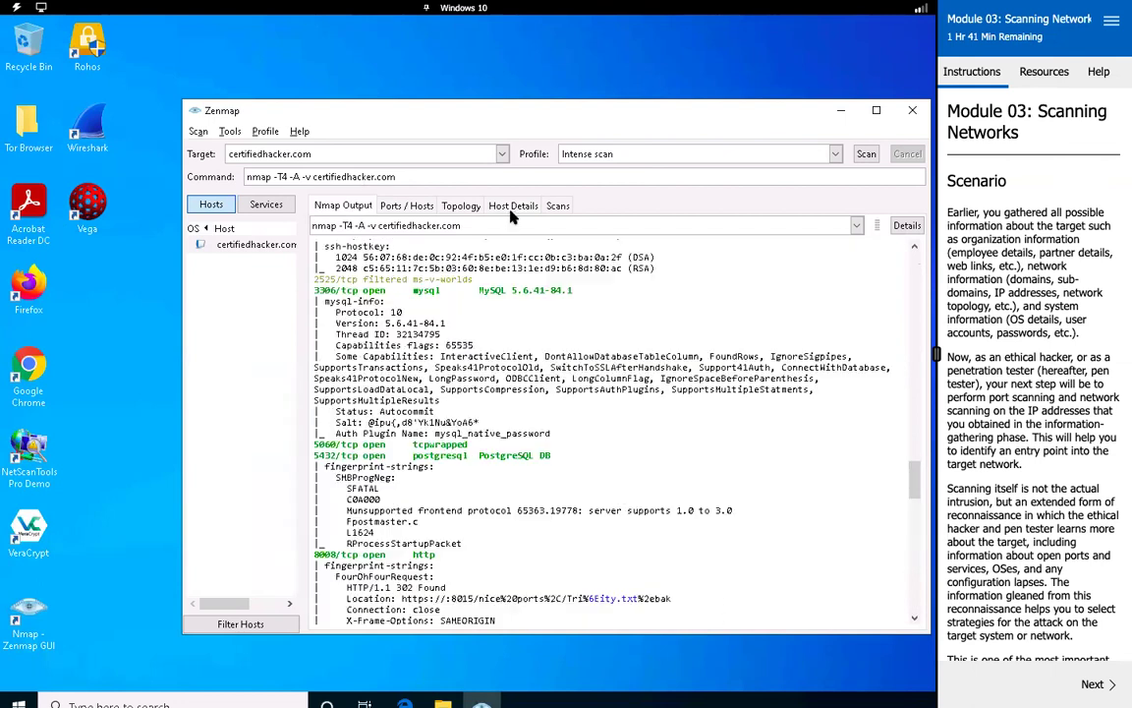
{"action": "left_click", "coordinate": [515, 206]}
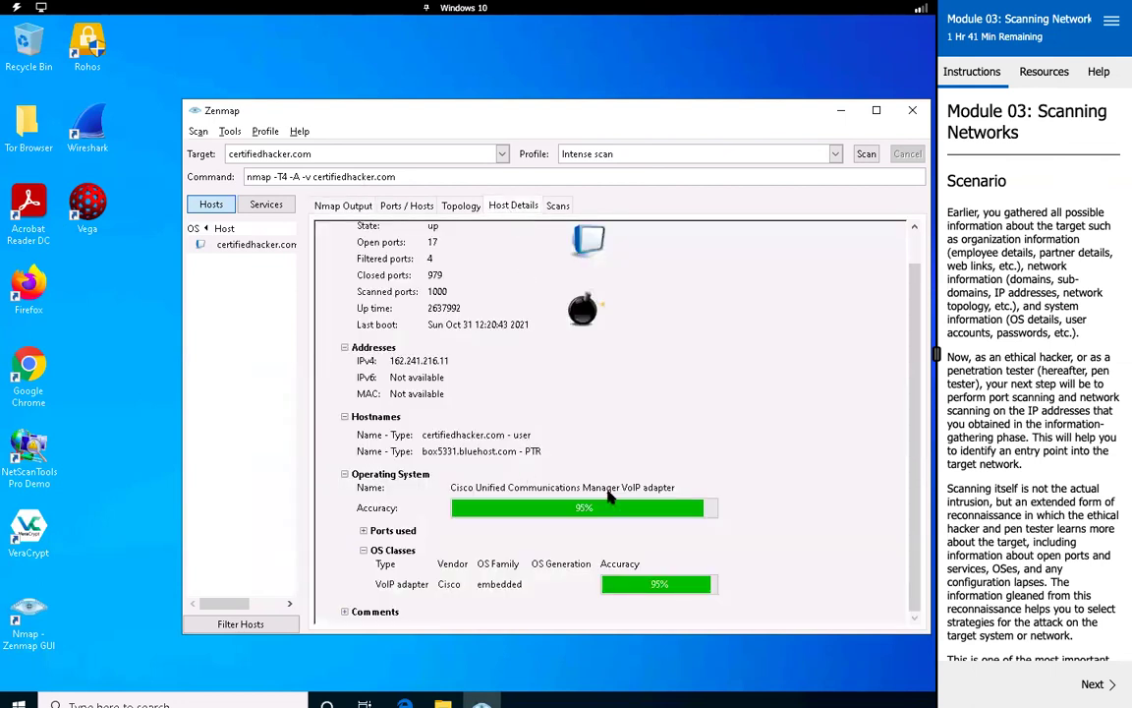
{"action": "left_click", "coordinate": [359, 206]}
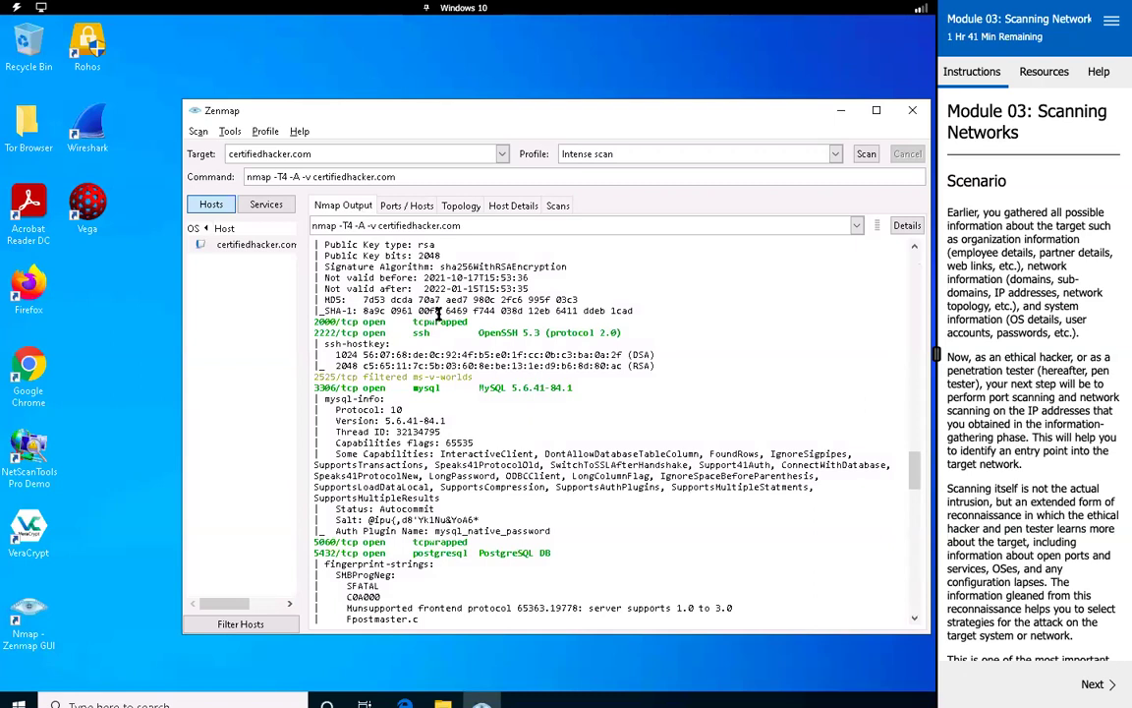
{"action": "left_click", "coordinate": [512, 208]}
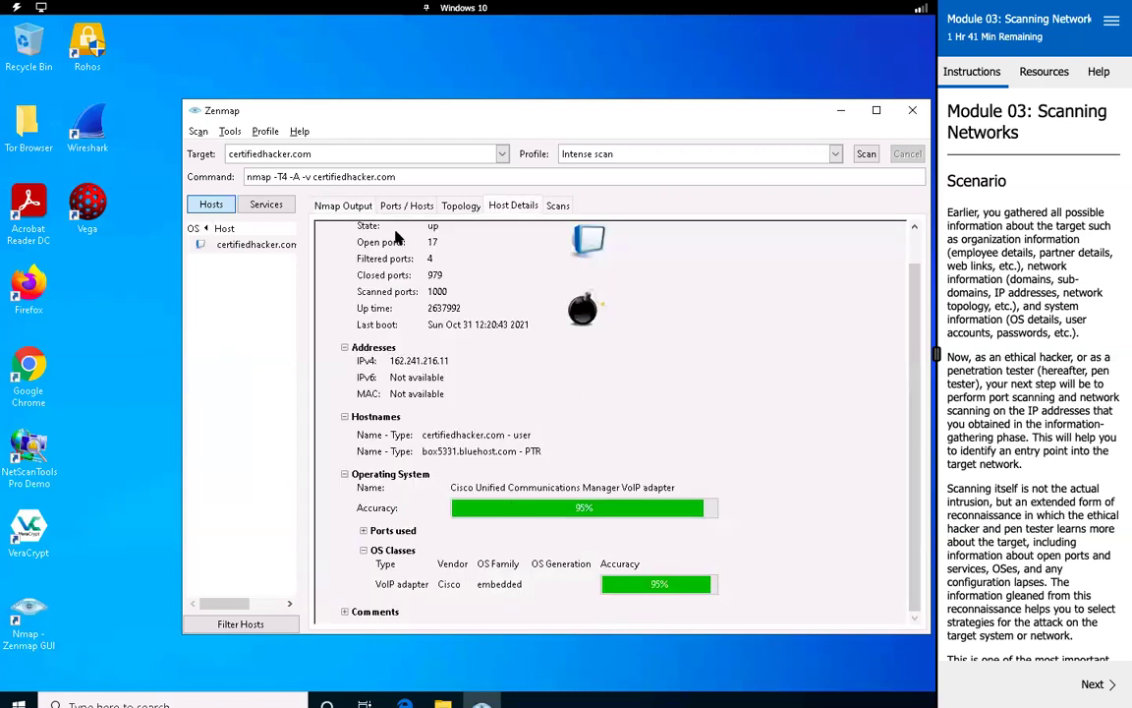
{"action": "left_click", "coordinate": [343, 207]}
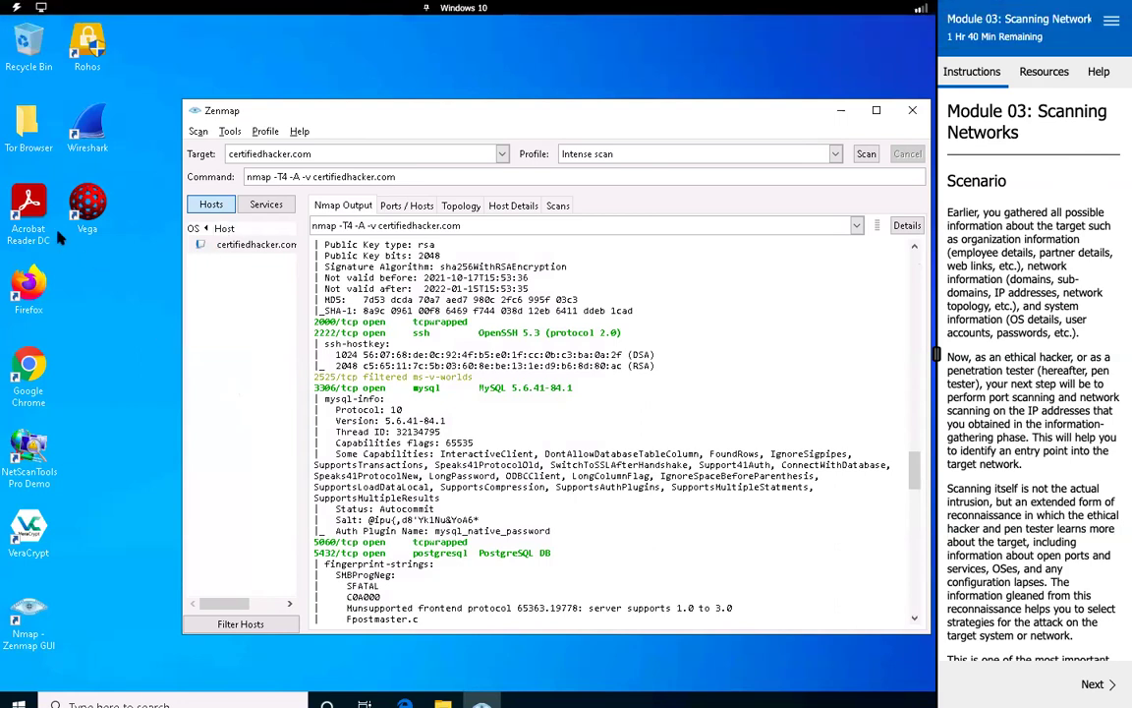
Close Zenmap and discard the unsaved certifiedhacker.com scan.
{"action": "left_click", "coordinate": [912, 114]}
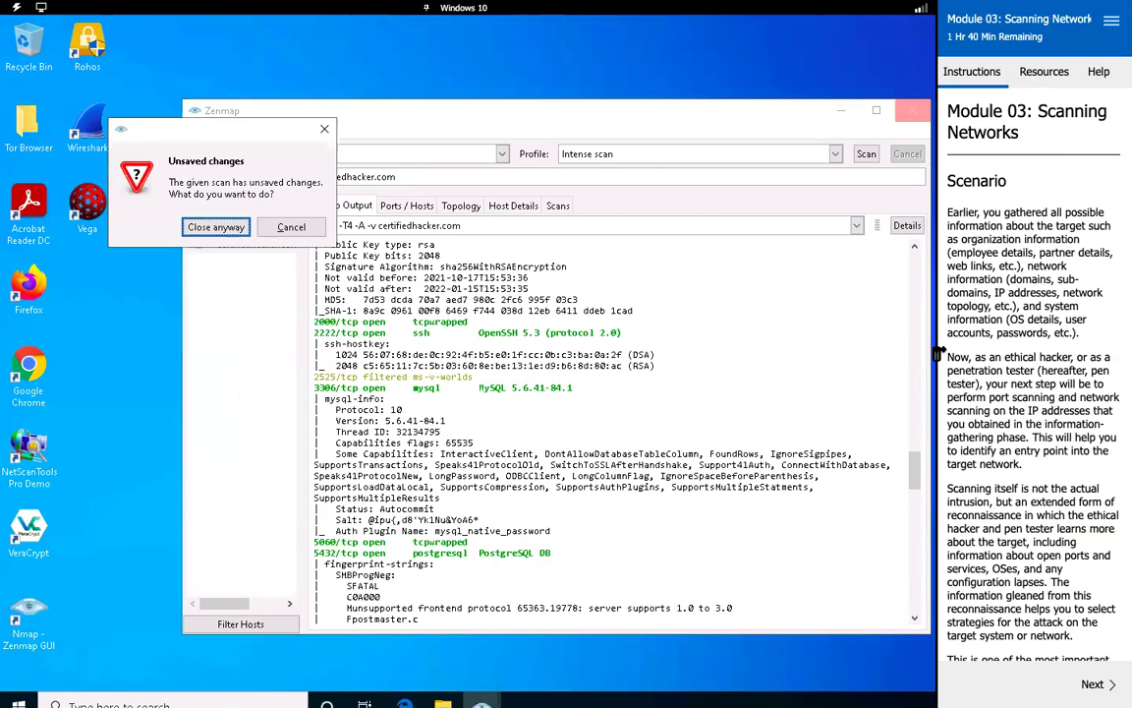
{"action": "left_click", "coordinate": [227, 229]}
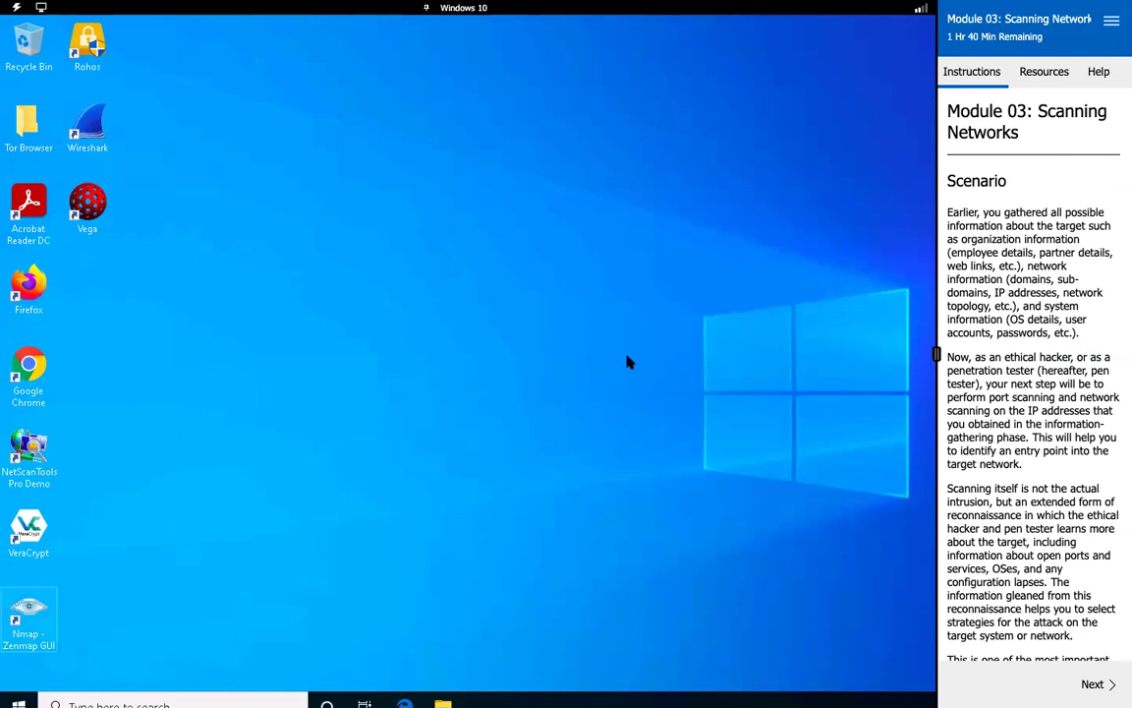
Widen the lab instructions pane and read through the Lab Tasks list of the Scanning Networks module.
{"action": "left_click_drag", "start_coordinate": [935, 354], "coordinate": [779, 354]}
{"action": "scroll", "coordinate": [976, 530], "scroll_direction": "down", "scroll_amount": 10}
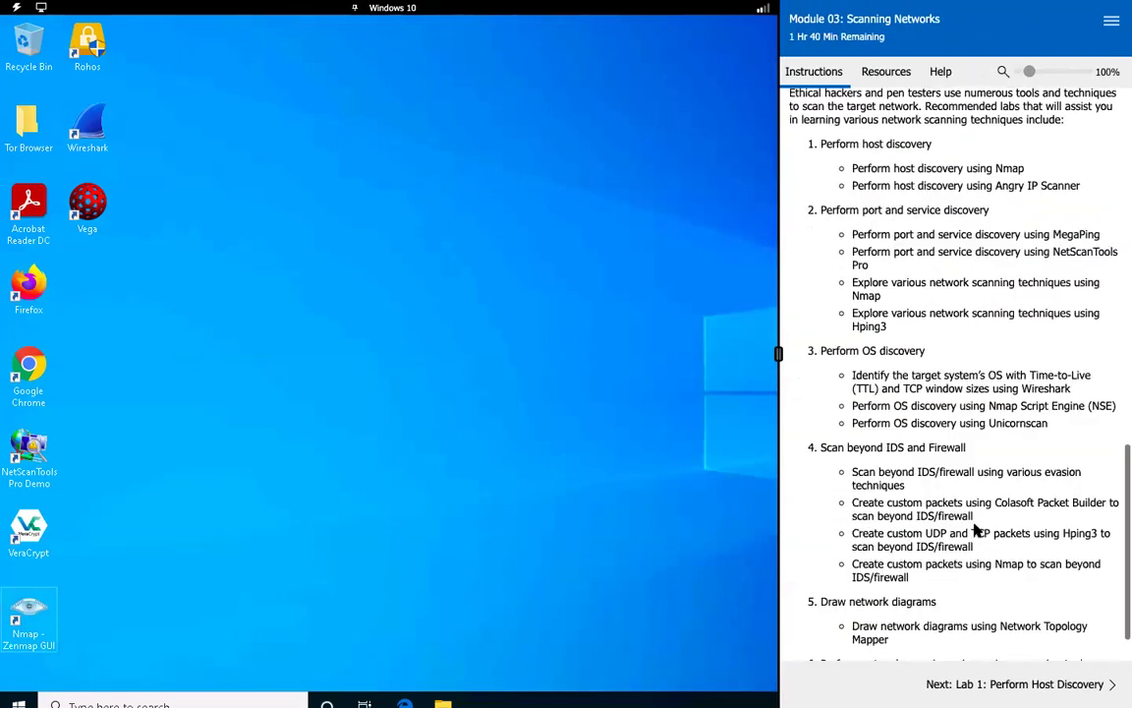
{"action": "scroll", "coordinate": [976, 530], "scroll_direction": "up", "scroll_amount": 1}
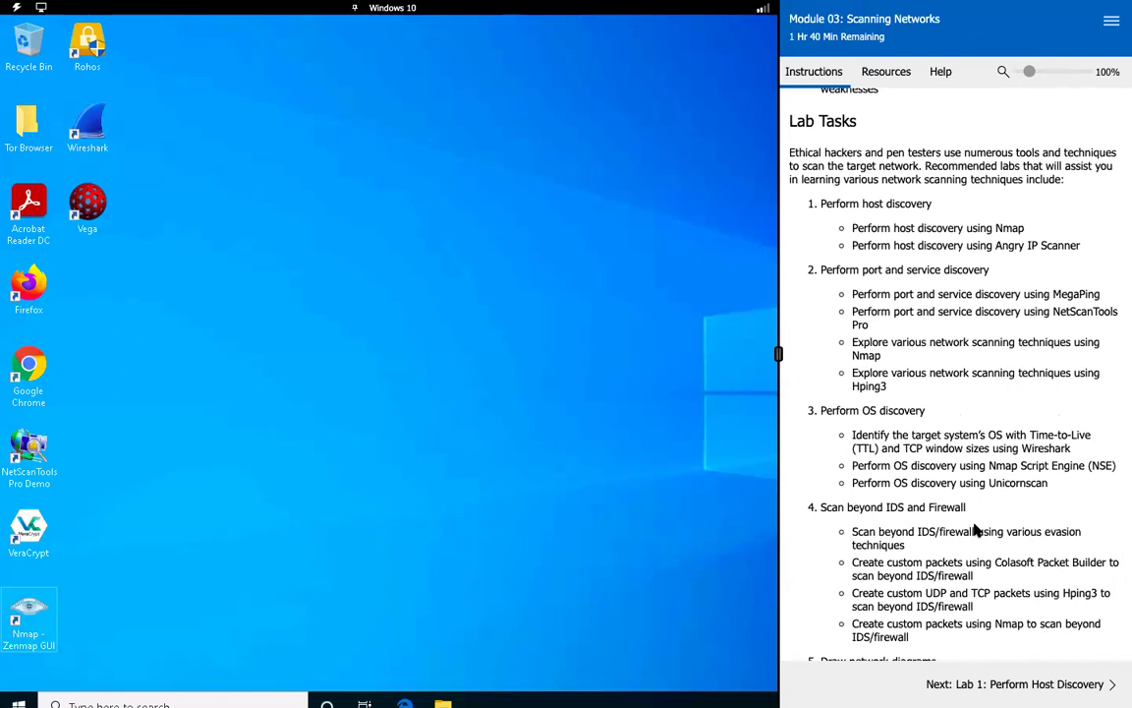
{"action": "scroll", "coordinate": [976, 531], "scroll_direction": "up", "scroll_amount": 3}
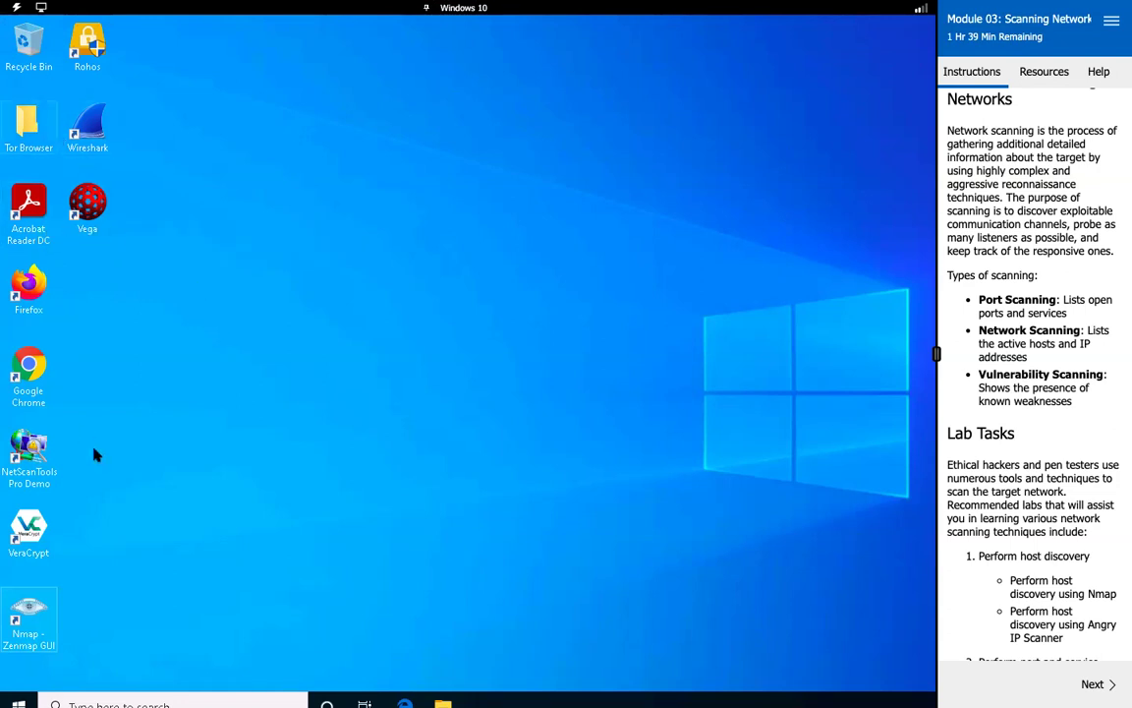
Switch to File Explorer, open the CEH-Tools folder on drive D:, and inspect its CEHv11 Lab Prerequisites subfolder.
{"action": "left_click", "coordinate": [444, 704]}
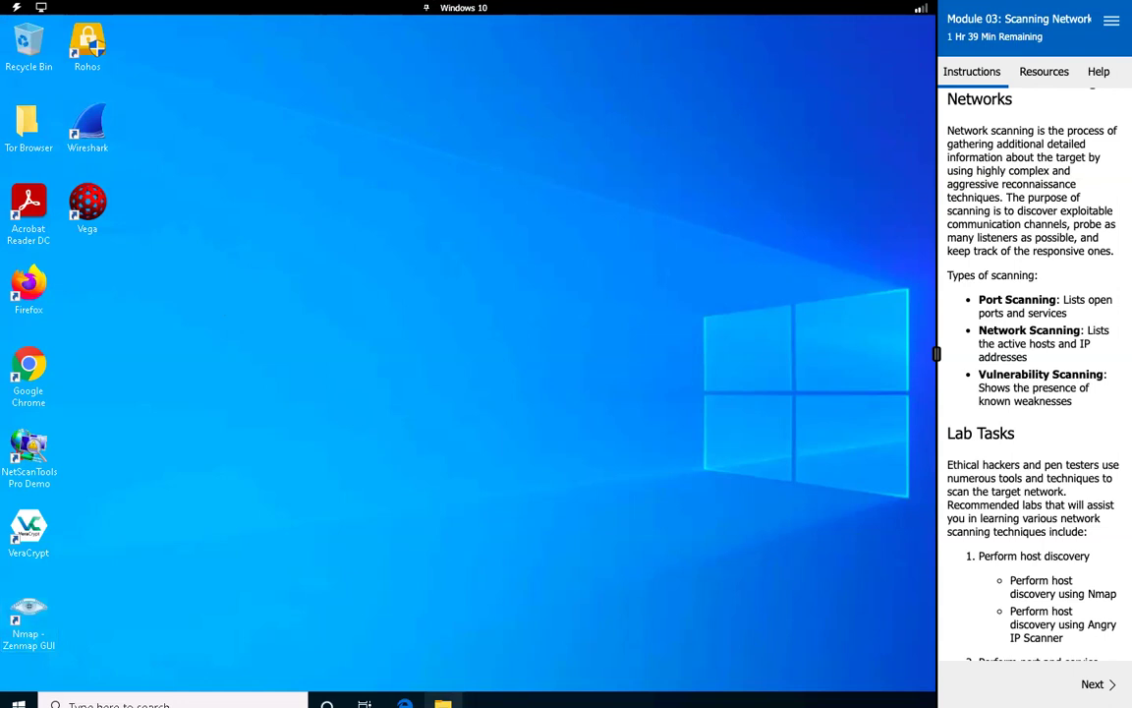
{"action": "double_click", "coordinate": [197, 195]}
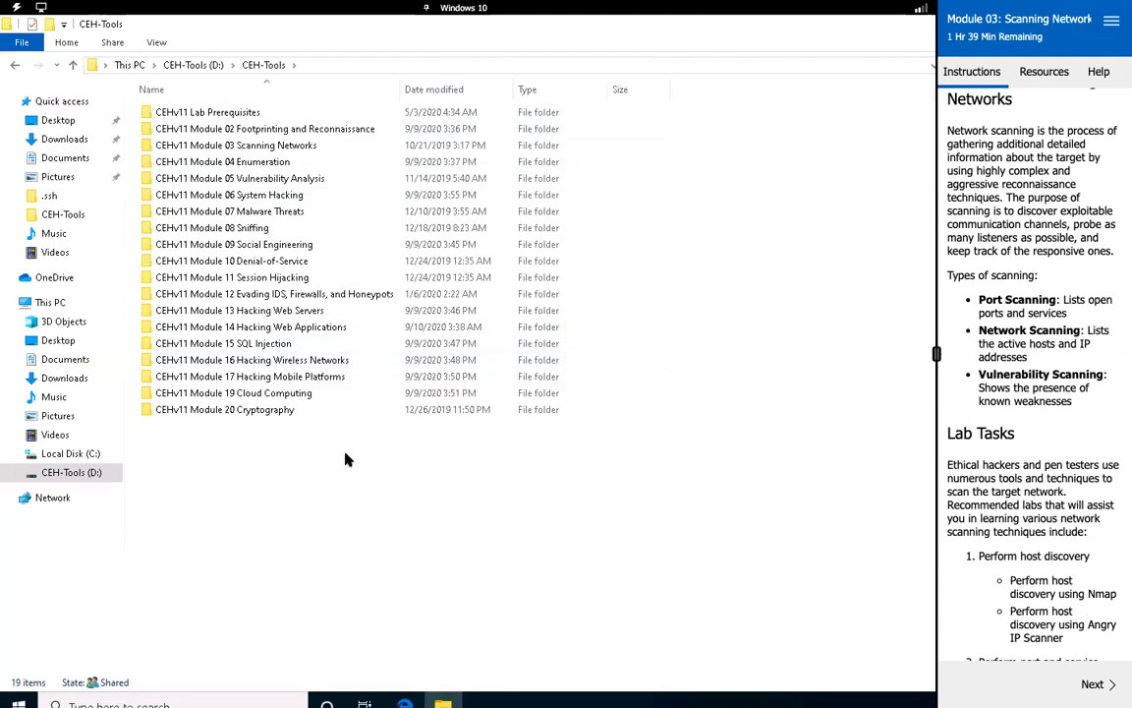
{"action": "left_click", "coordinate": [193, 65]}
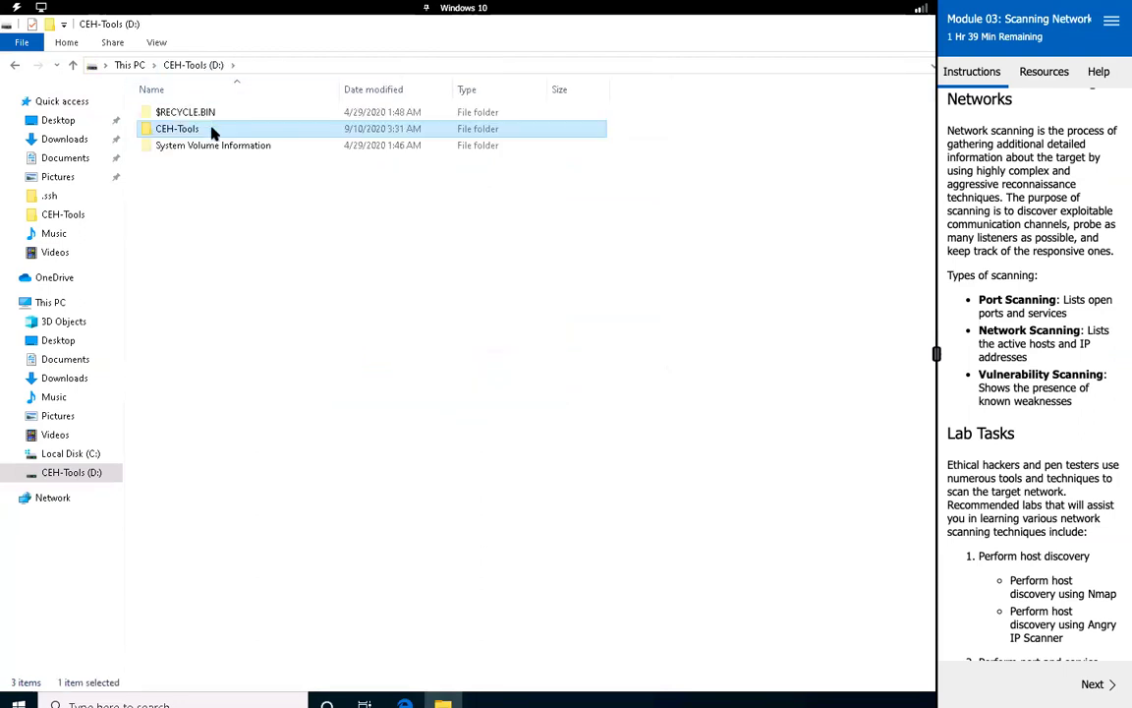
{"action": "double_click", "coordinate": [212, 133]}
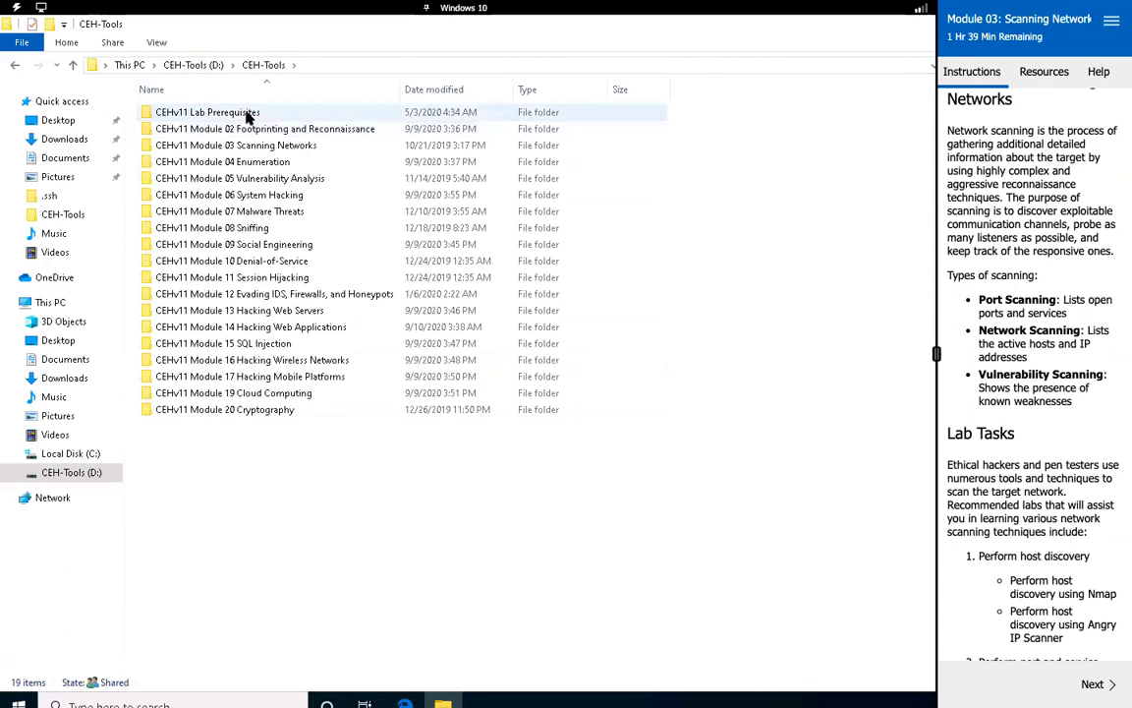
{"action": "double_click", "coordinate": [248, 116]}
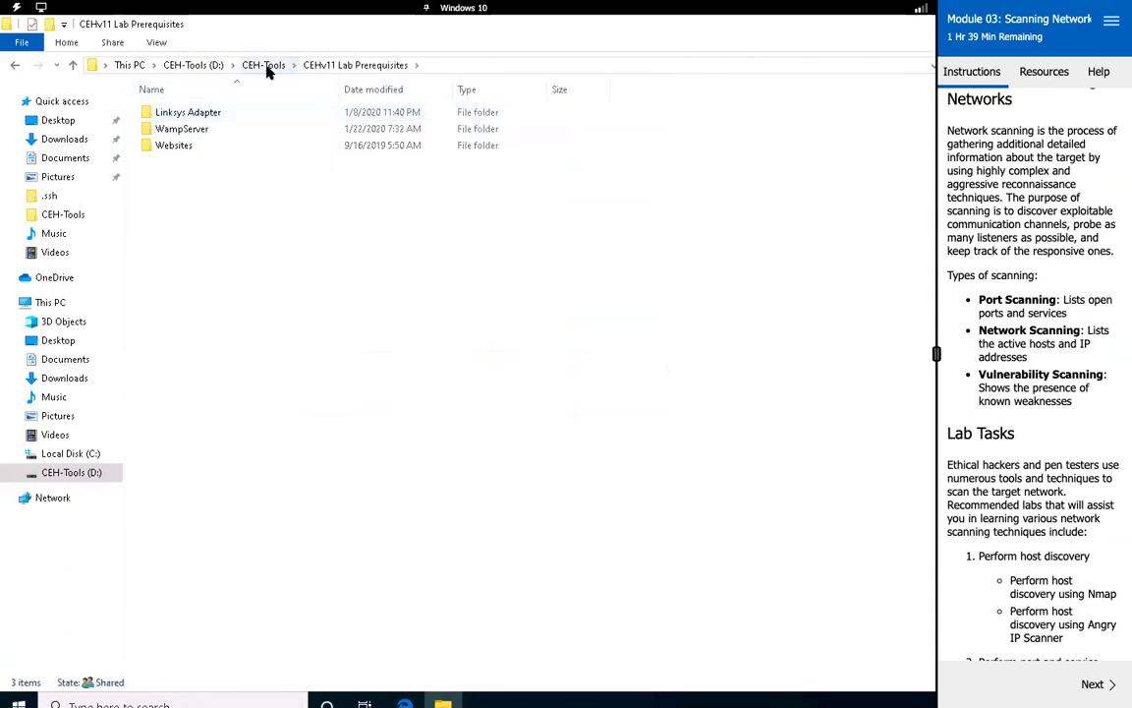
{"action": "left_click", "coordinate": [265, 67]}
Open the Scanning Tools folder inside CEHv11 Module 03 Scanning Networks.
{"action": "left_click", "coordinate": [248, 127]}
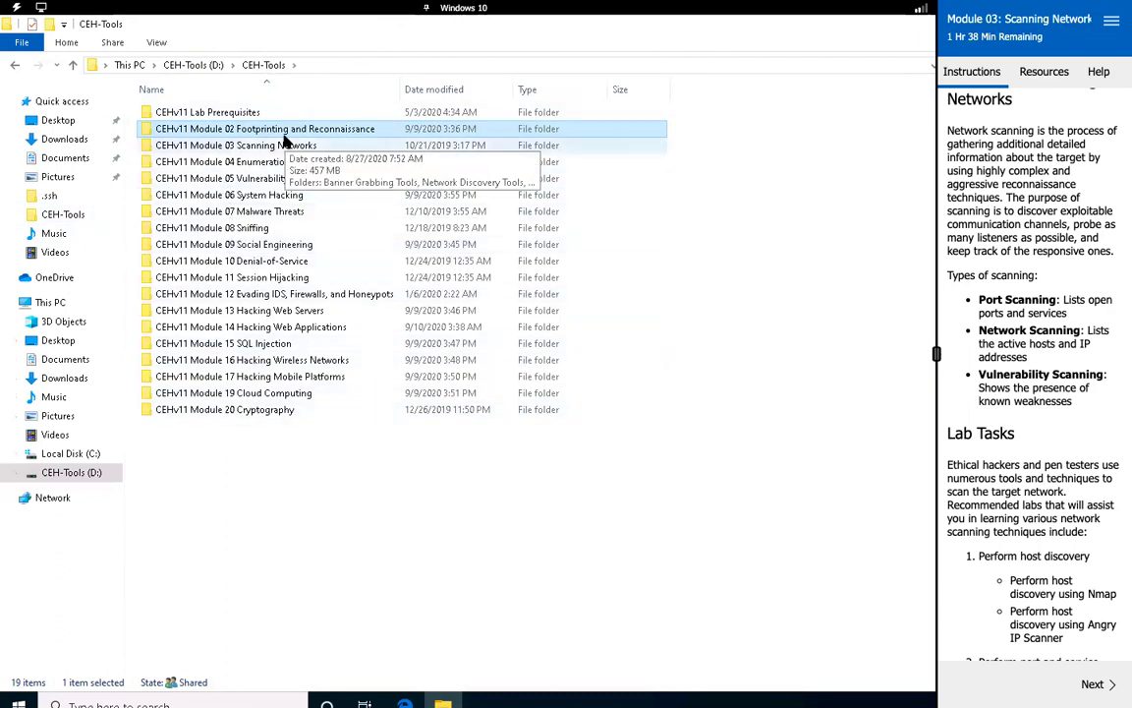
{"action": "left_click", "coordinate": [252, 145]}
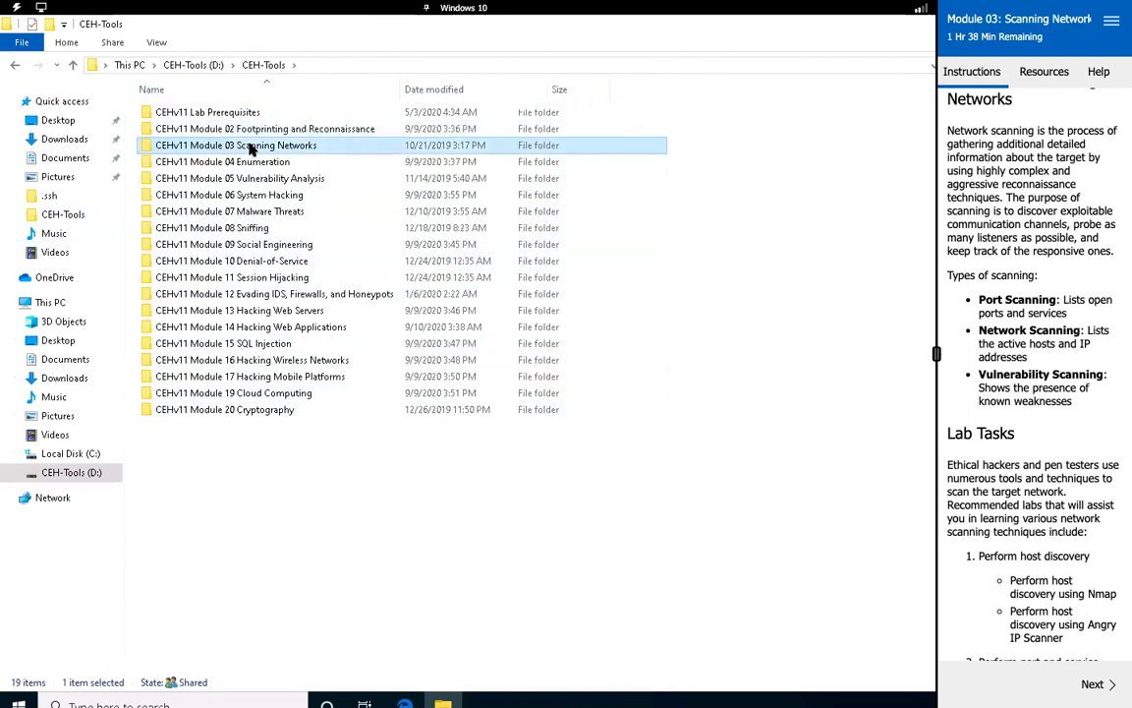
{"action": "double_click", "coordinate": [250, 147]}
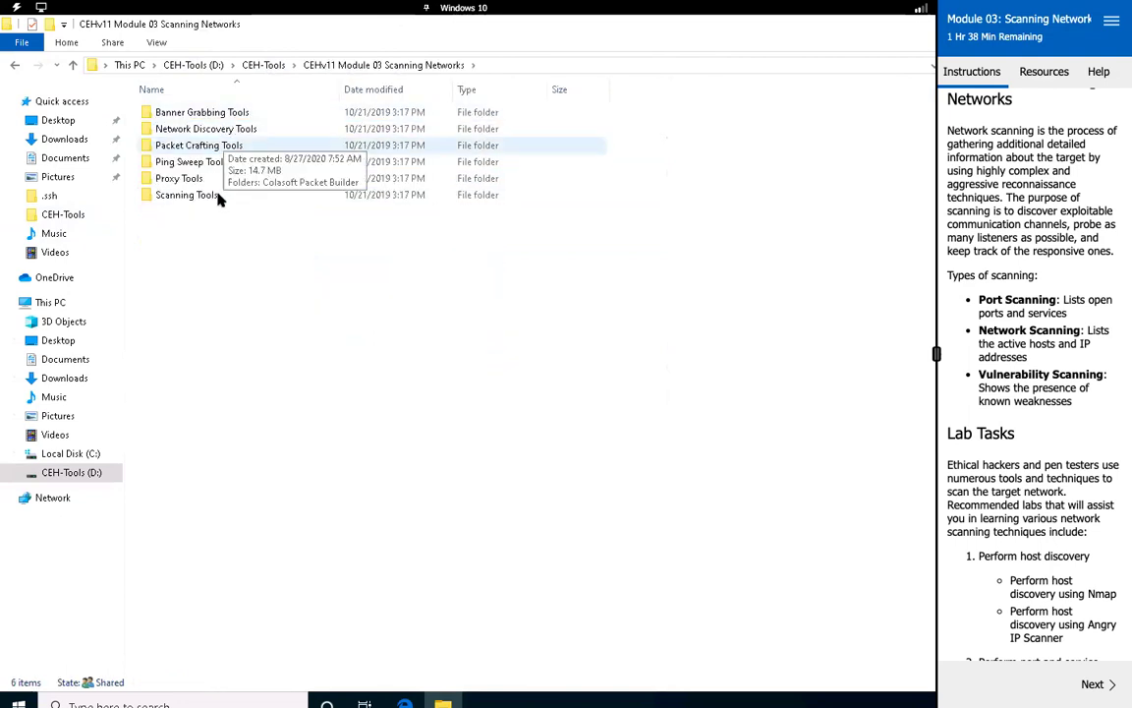
{"action": "double_click", "coordinate": [217, 195]}
Inspect the Nmap and IP-Tools subfolders, returning to the Scanning Tools folder.
{"action": "double_click", "coordinate": [225, 180]}
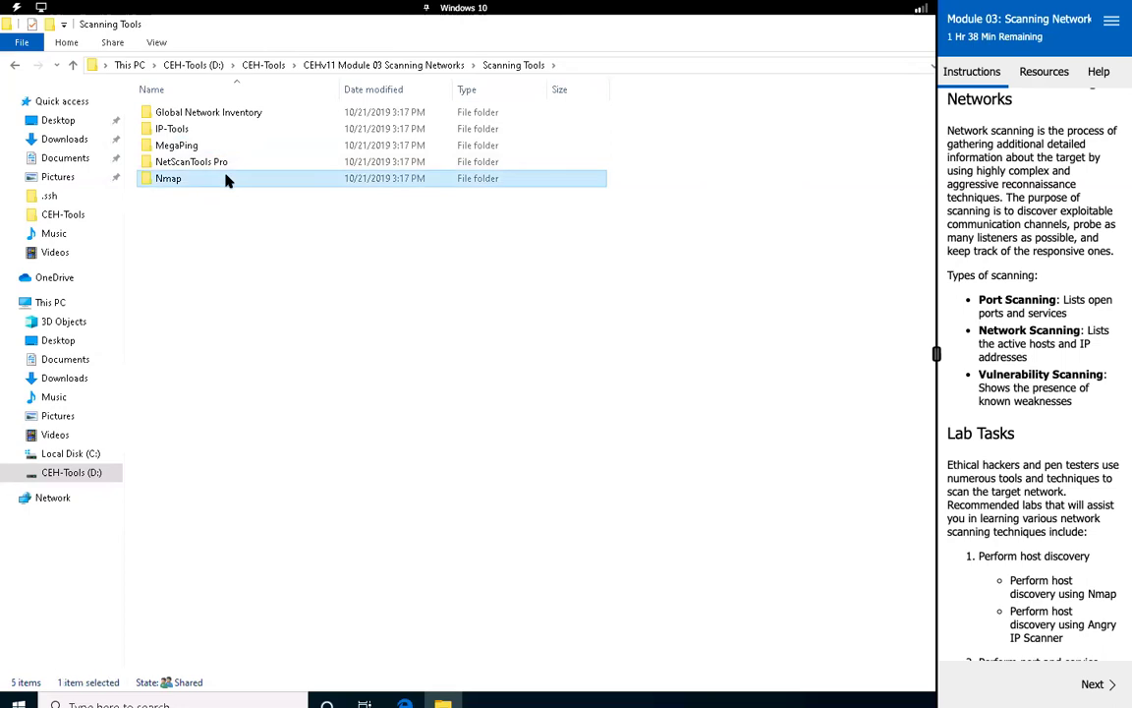
{"action": "left_click", "coordinate": [505, 65]}
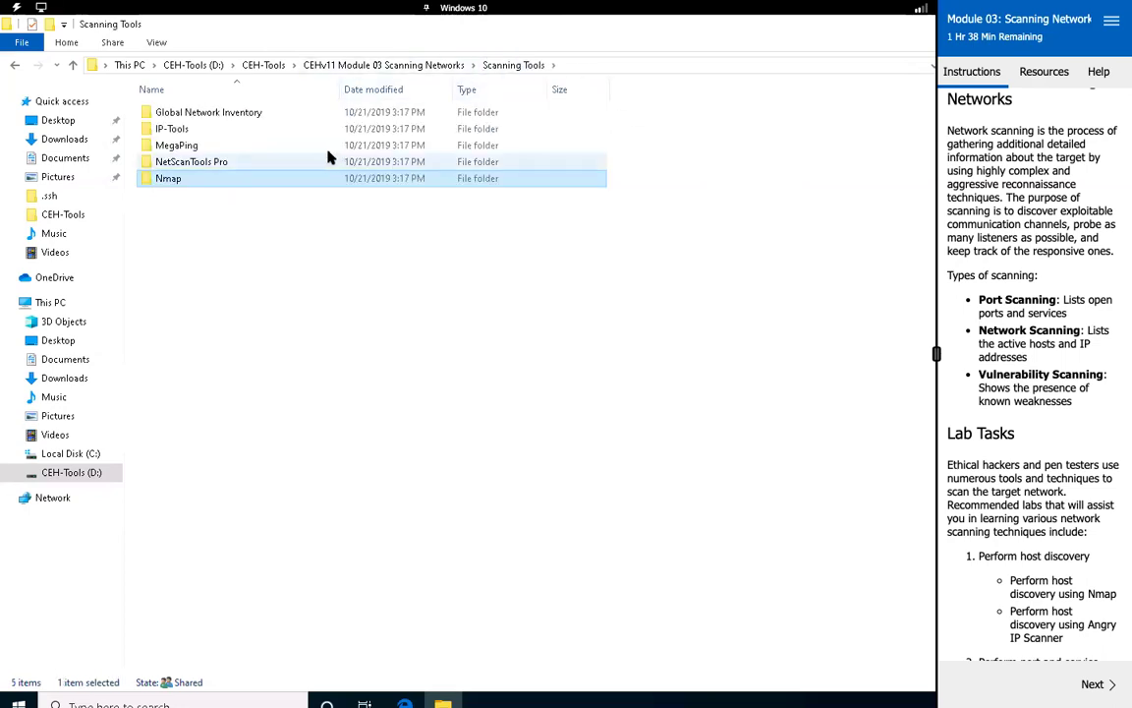
{"action": "double_click", "coordinate": [268, 128]}
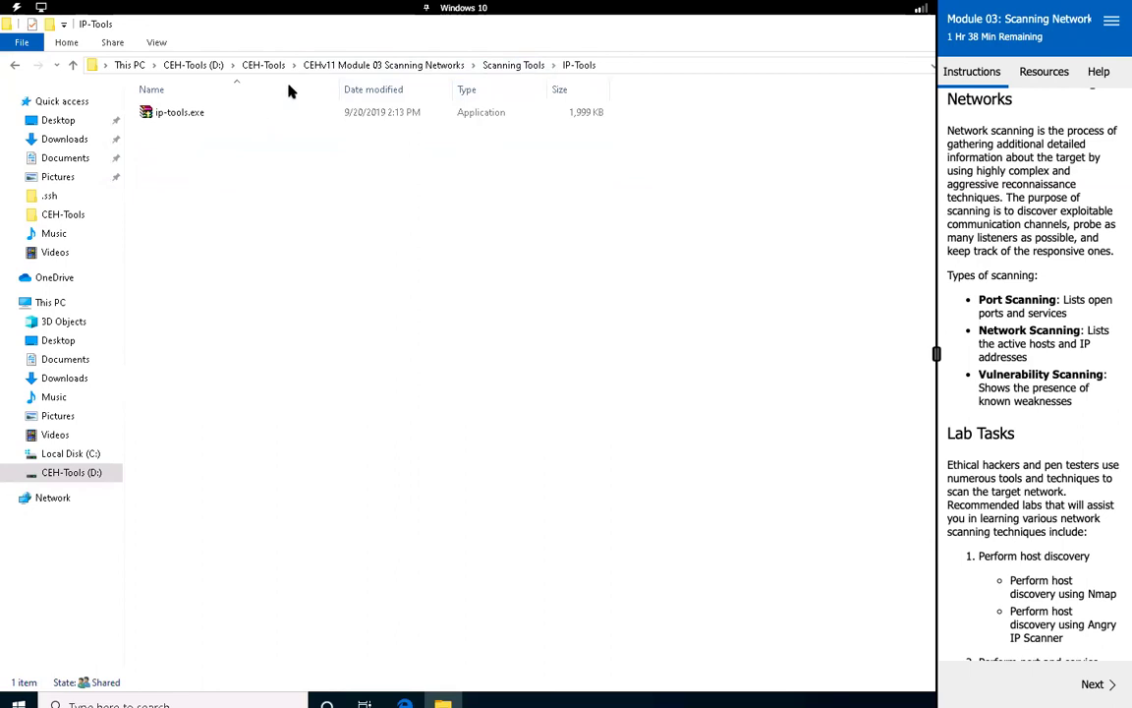
{"action": "left_click", "coordinate": [511, 65]}
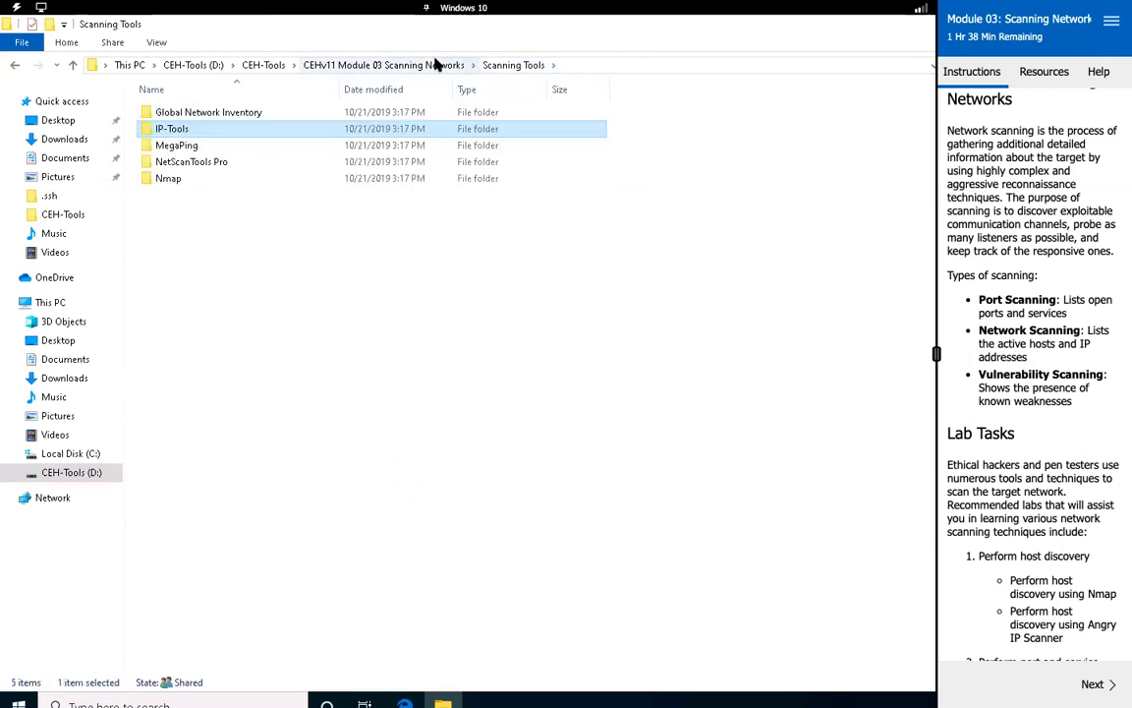
Inspect the Network Discovery Tools folder of Module 03, then return to the module folder and the scanning overview in the instructions.
{"action": "left_click", "coordinate": [434, 65]}
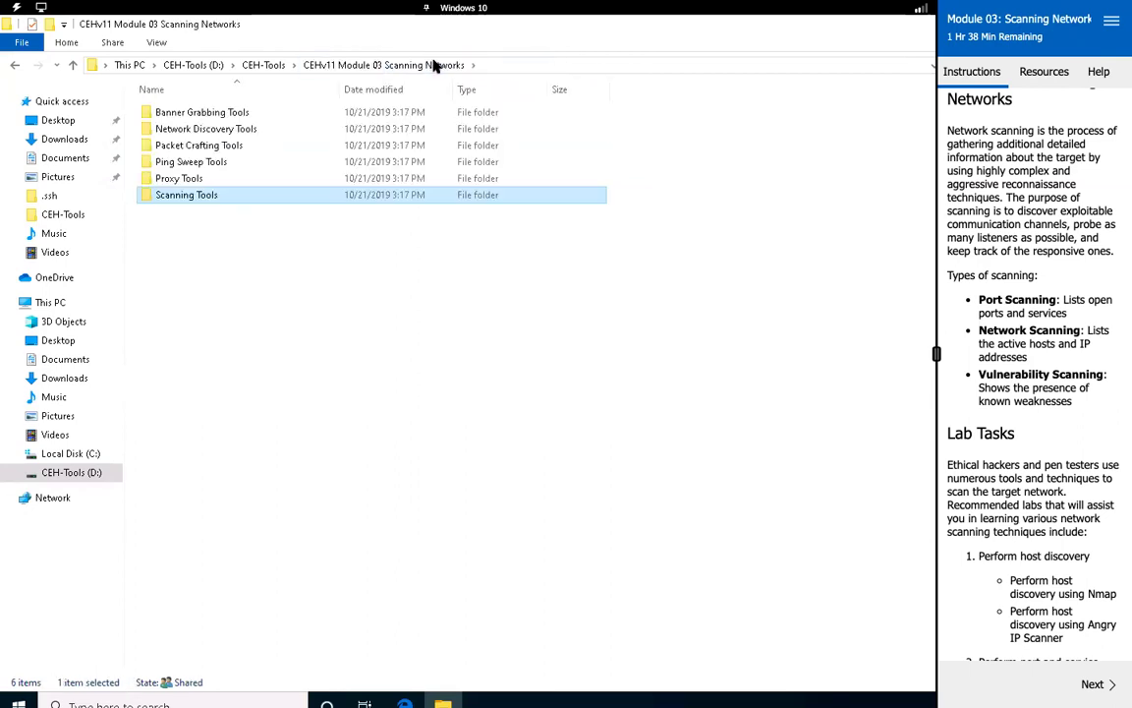
{"action": "left_click", "coordinate": [225, 131]}
{"action": "double_click", "coordinate": [225, 132]}
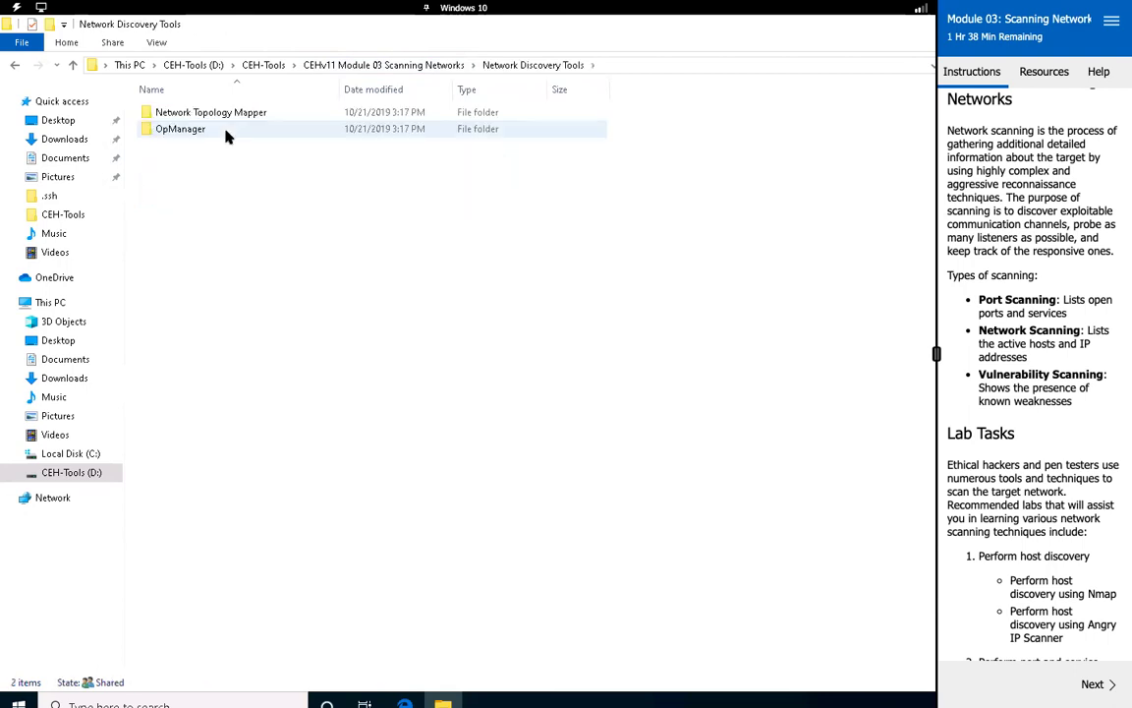
{"action": "left_click", "coordinate": [431, 66]}
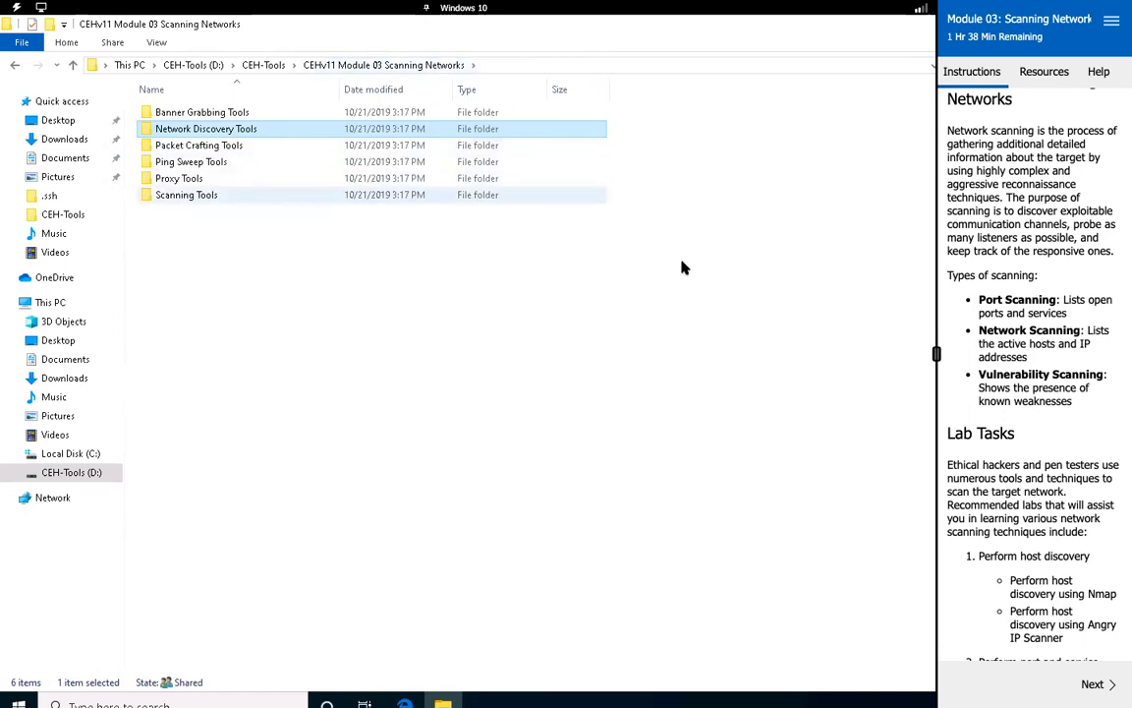
{"action": "scroll", "coordinate": [966, 430], "scroll_direction": "up", "scroll_amount": 3}
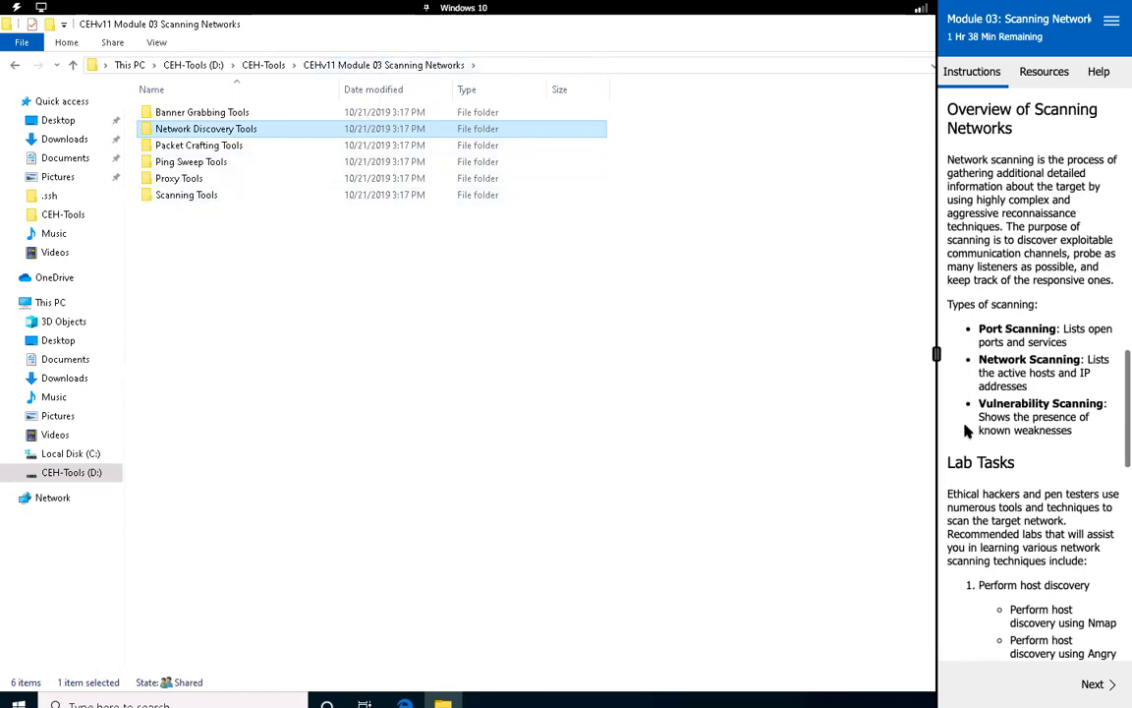
Inspect the Global Network Inventory and IP-Tools folders under Scanning Tools, plus the Proxy Tools folder, returning to the Module 03 folder.
{"action": "scroll", "coordinate": [980, 450], "scroll_direction": "up", "scroll_amount": 4}
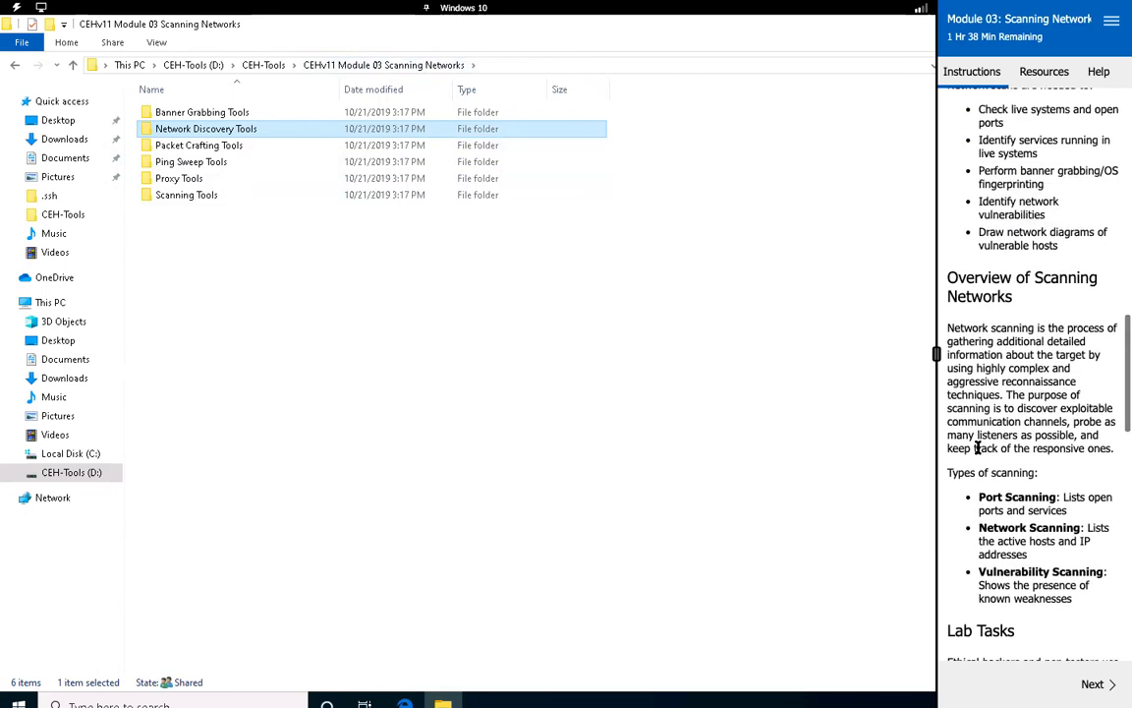
{"action": "double_click", "coordinate": [207, 194]}
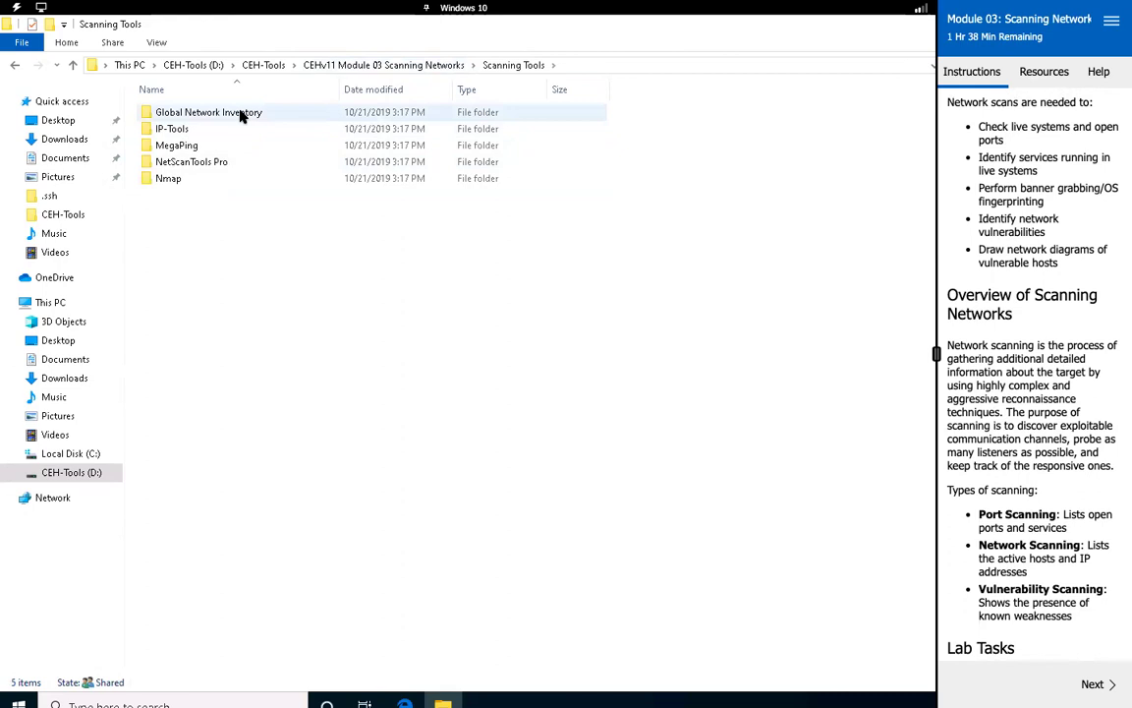
{"action": "double_click", "coordinate": [235, 114]}
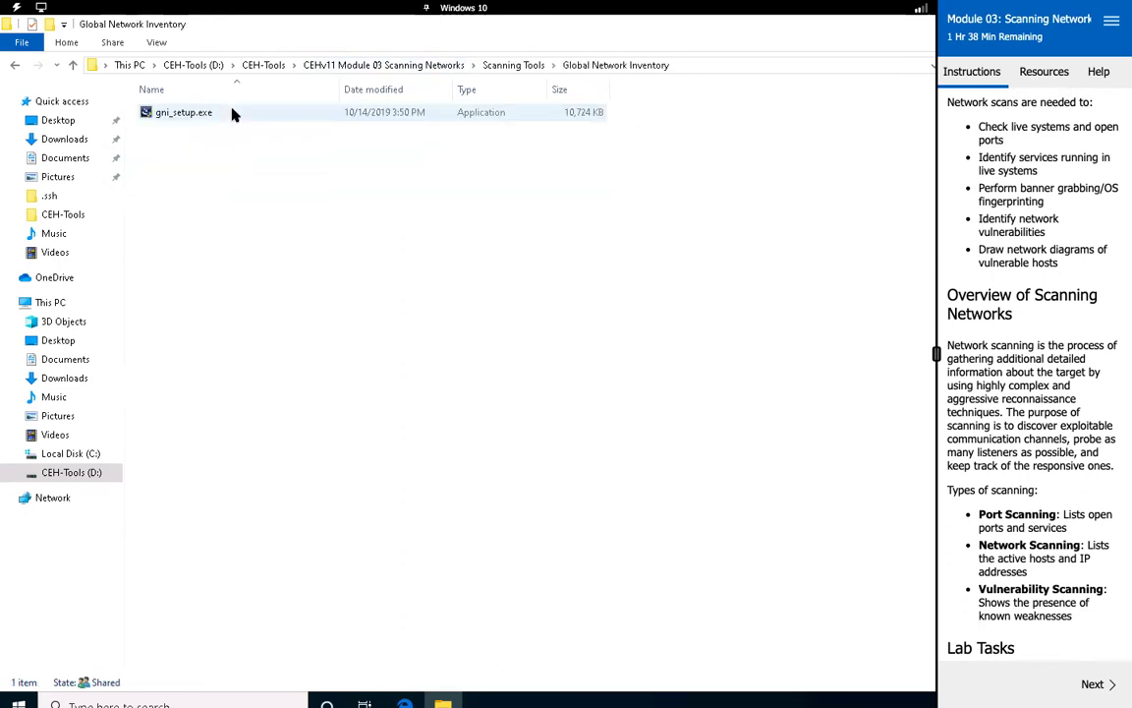
{"action": "left_click", "coordinate": [506, 65]}
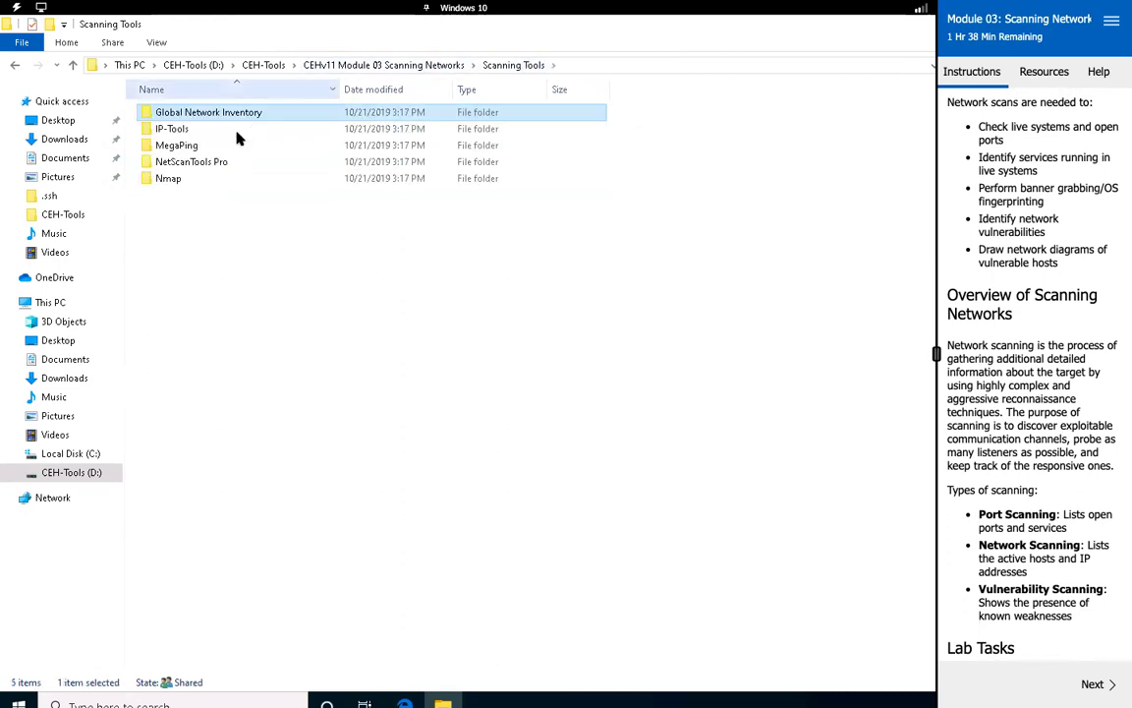
{"action": "double_click", "coordinate": [235, 134]}
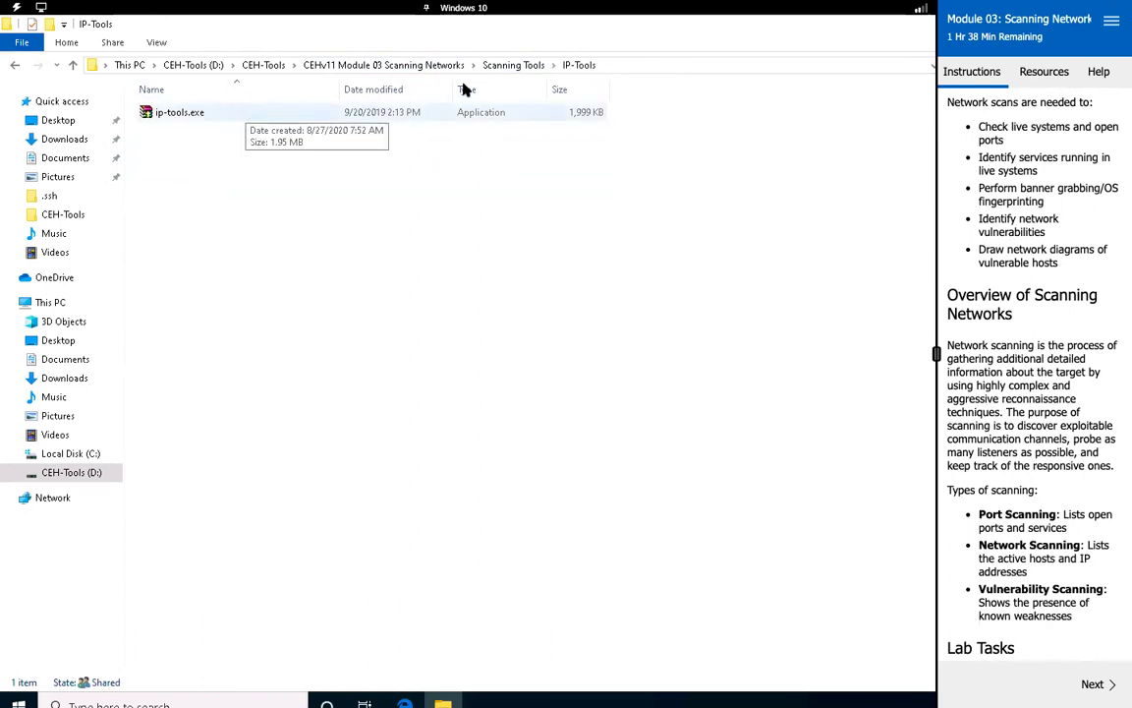
{"action": "left_click", "coordinate": [509, 66]}
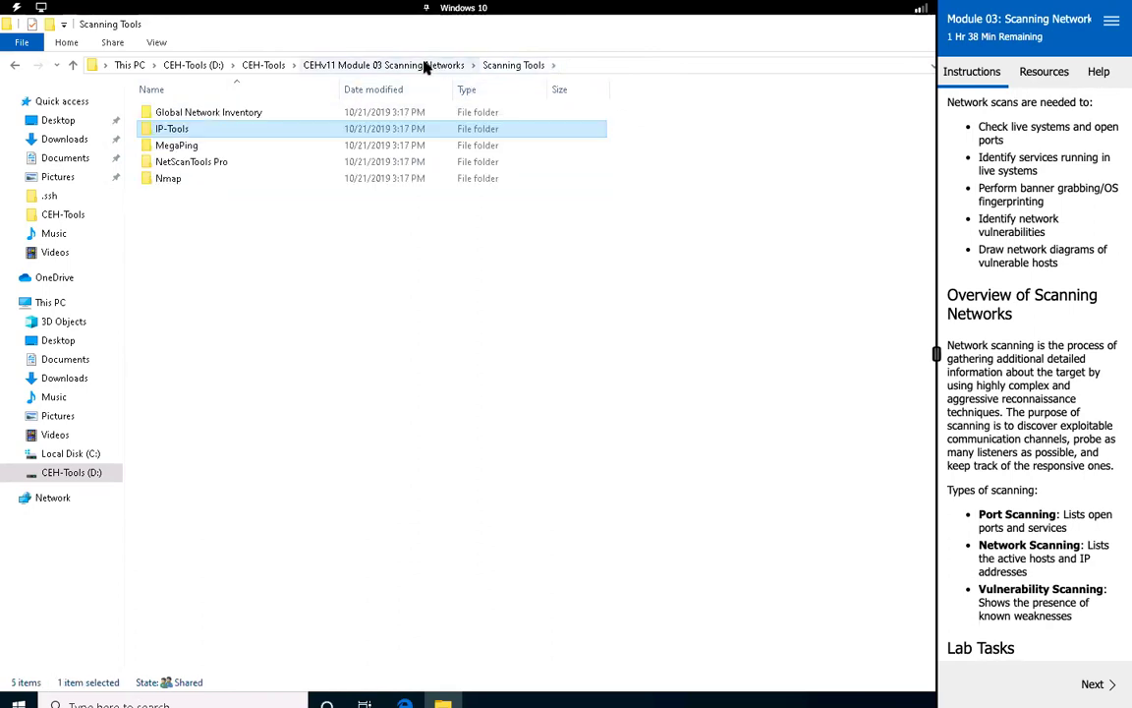
{"action": "left_click", "coordinate": [426, 65]}
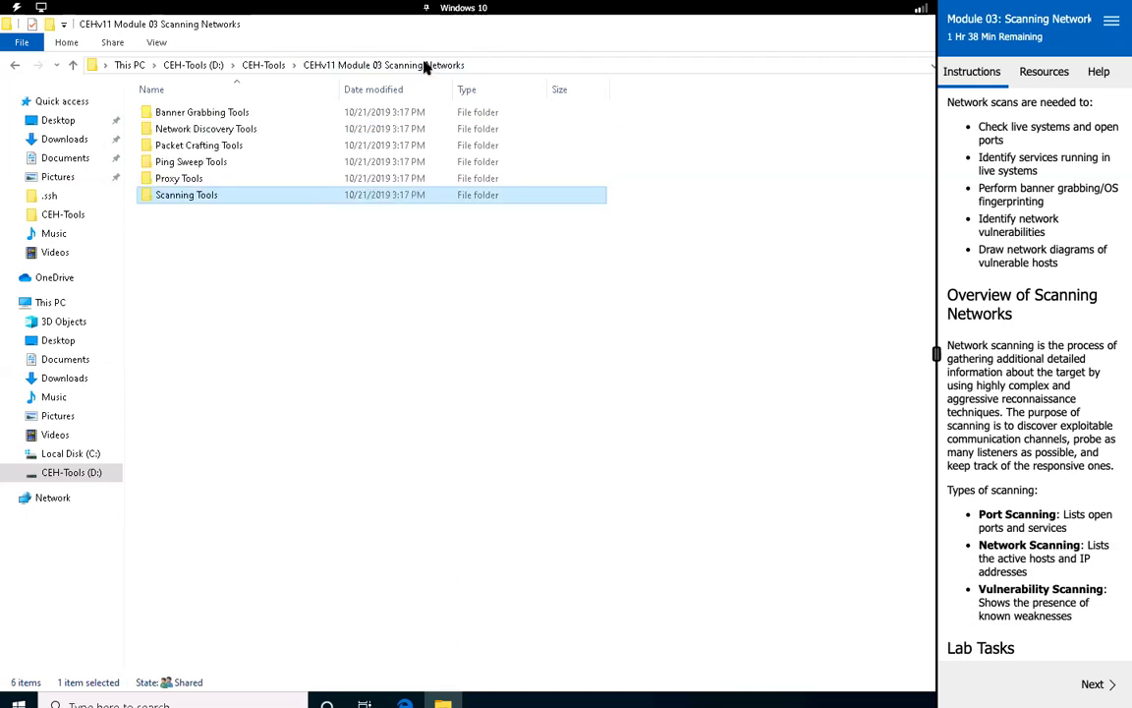
{"action": "double_click", "coordinate": [249, 181]}
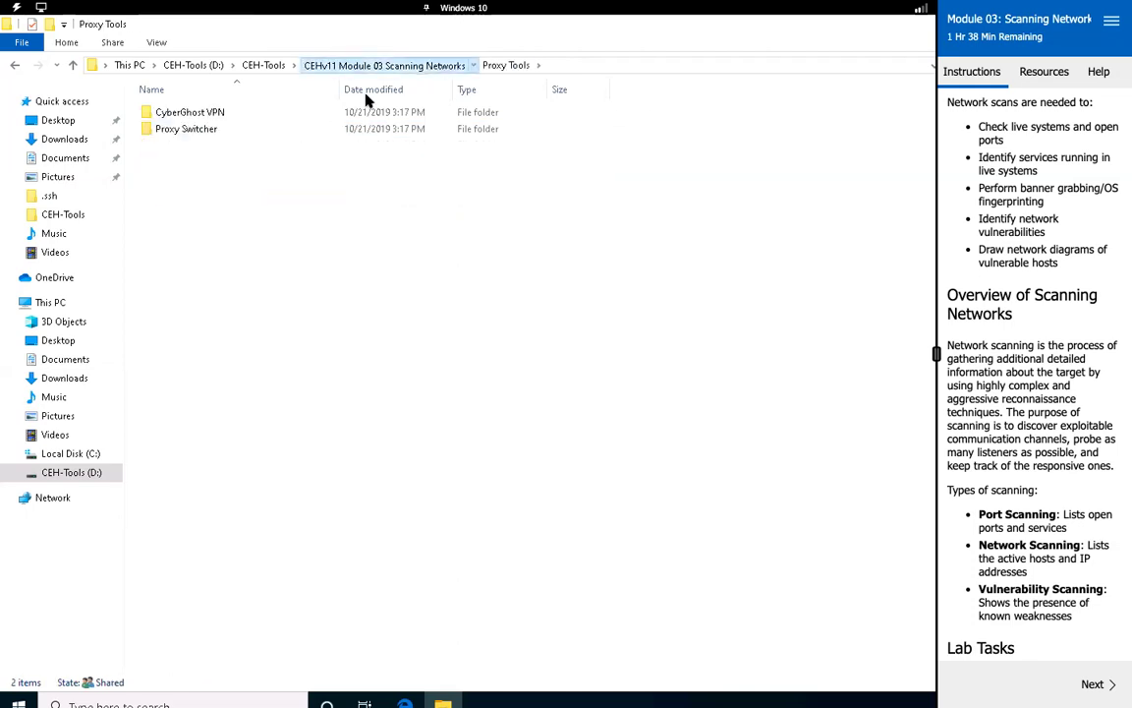
{"action": "left_click", "coordinate": [374, 65]}
Open the Angry IP Scanner folder inside Ping Sweep Tools and try to run ipscan-win64-3.6.1.exe.
{"action": "double_click", "coordinate": [235, 162]}
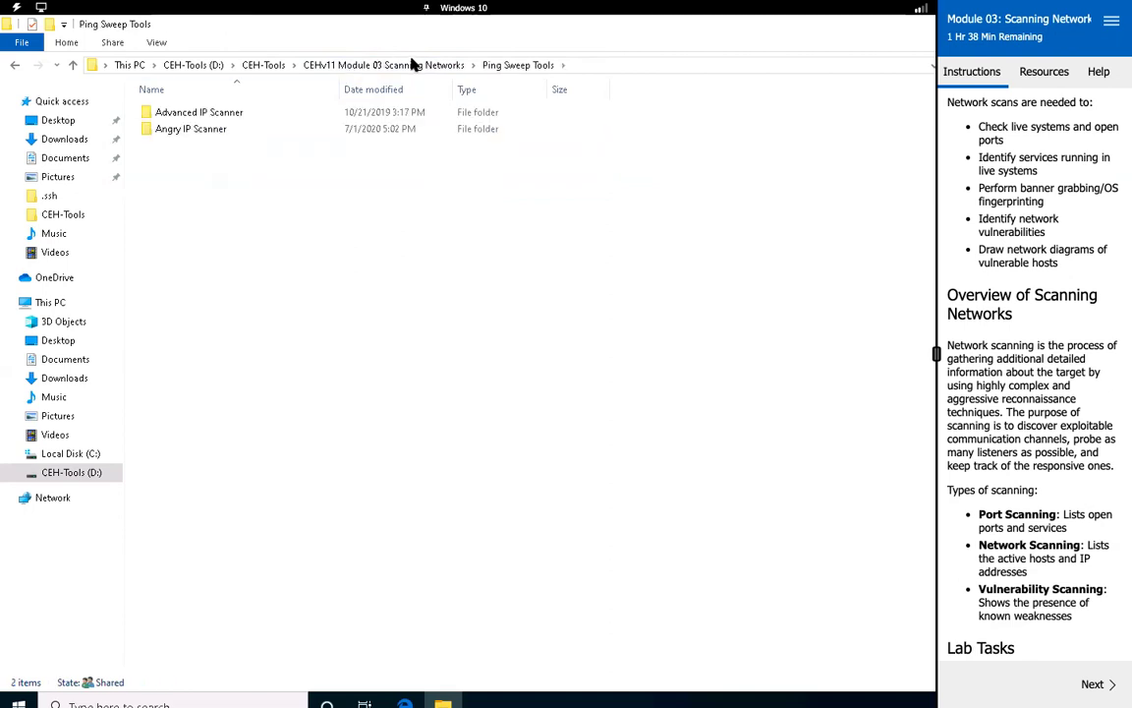
{"action": "double_click", "coordinate": [245, 142]}
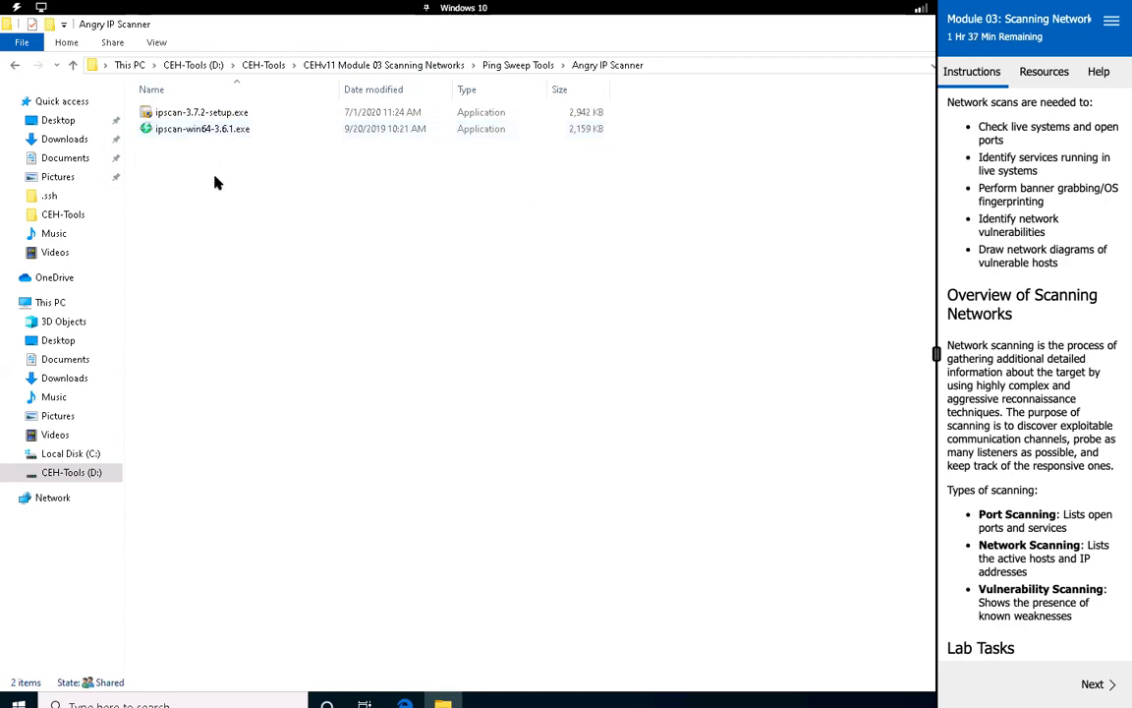
{"action": "left_click", "coordinate": [261, 129]}
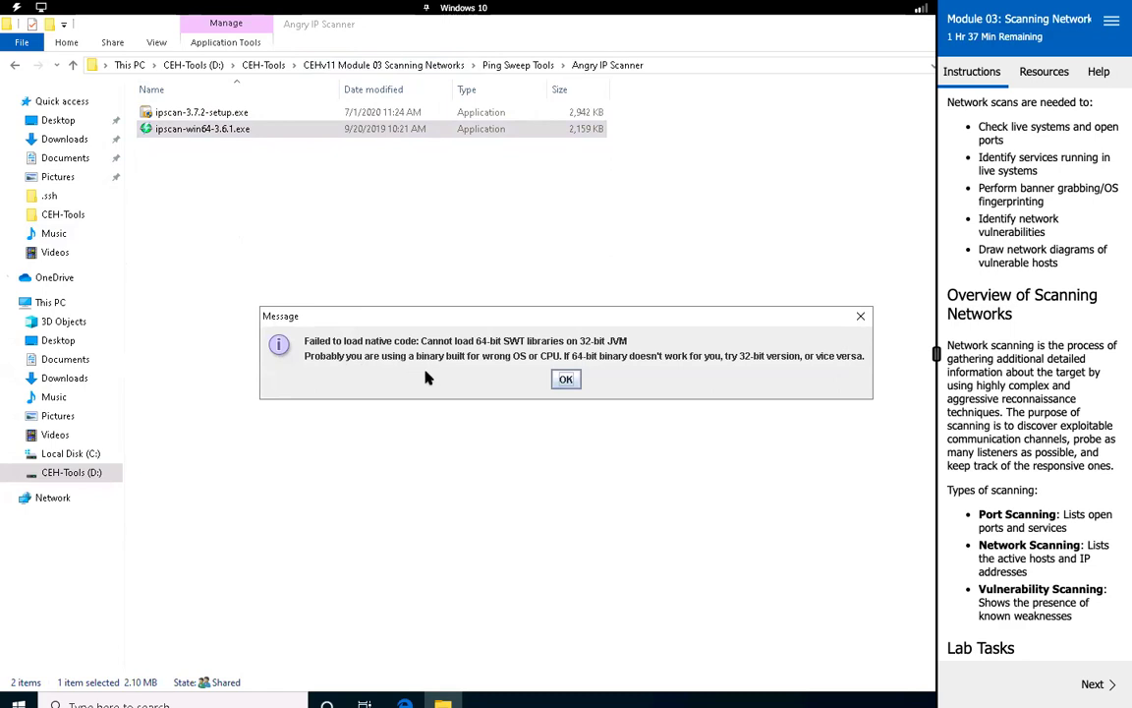
{"action": "left_click", "coordinate": [567, 381]}
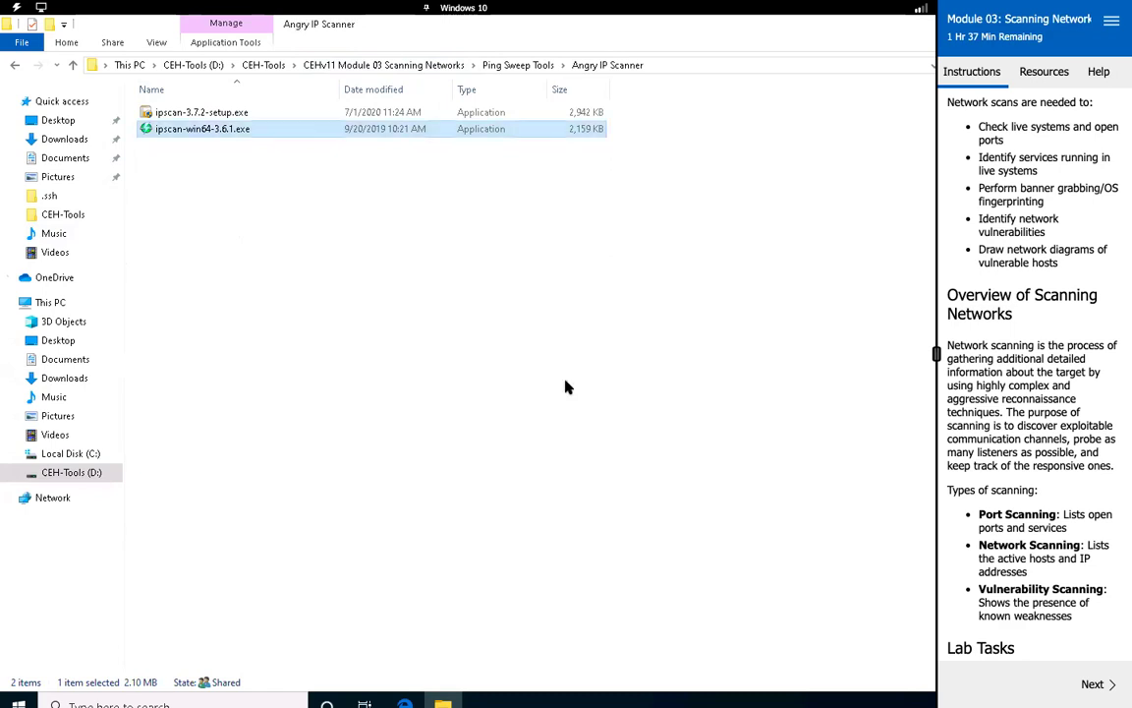
Install Angry IP Scanner from ipscan-3.7.2-setup.exe into the default destination folder and run it on finishing setup.
{"action": "left_click", "coordinate": [208, 114]}
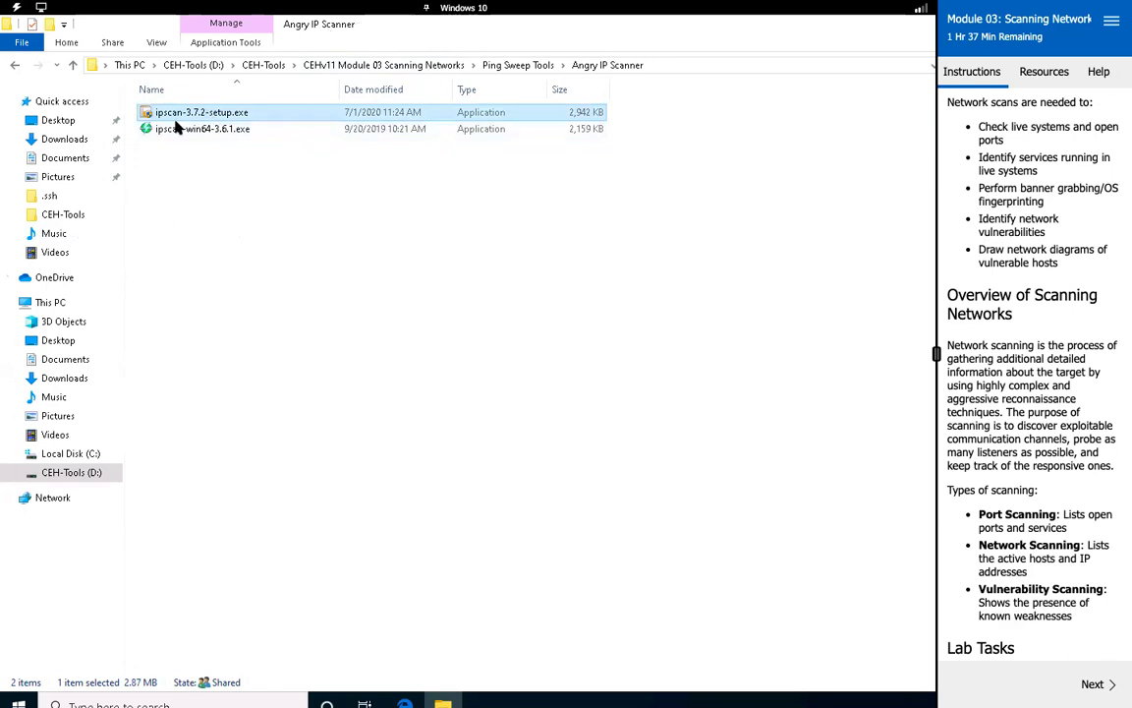
{"action": "double_click", "coordinate": [208, 113]}
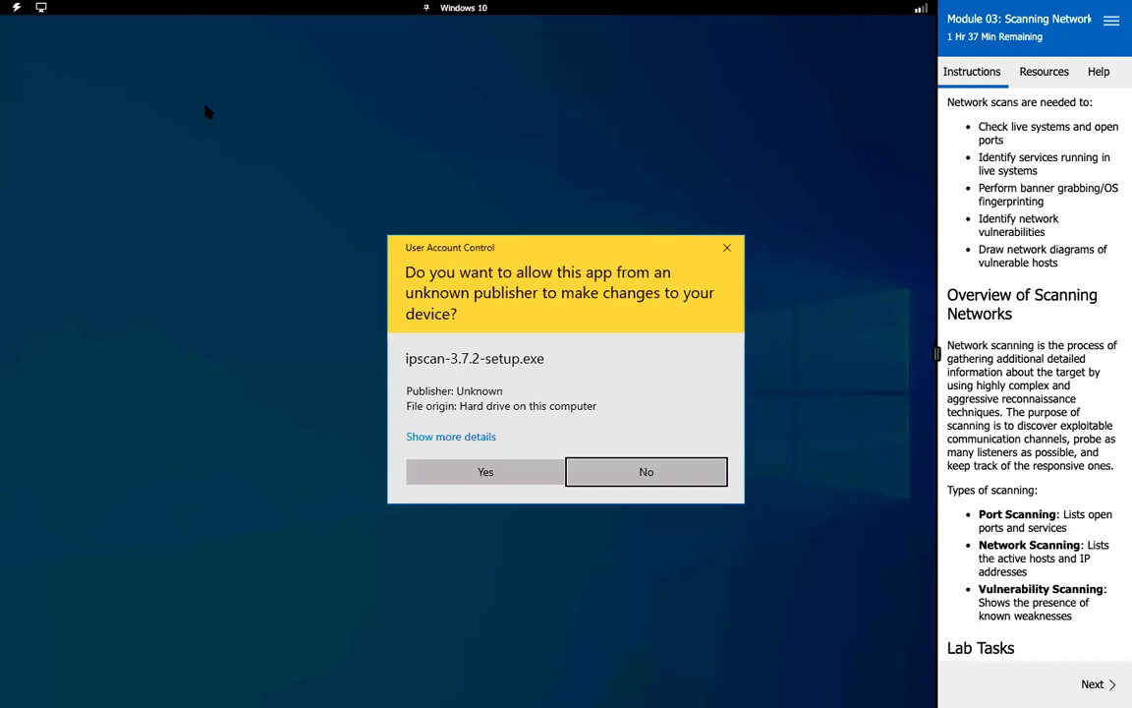
{"action": "left_click", "coordinate": [488, 474]}
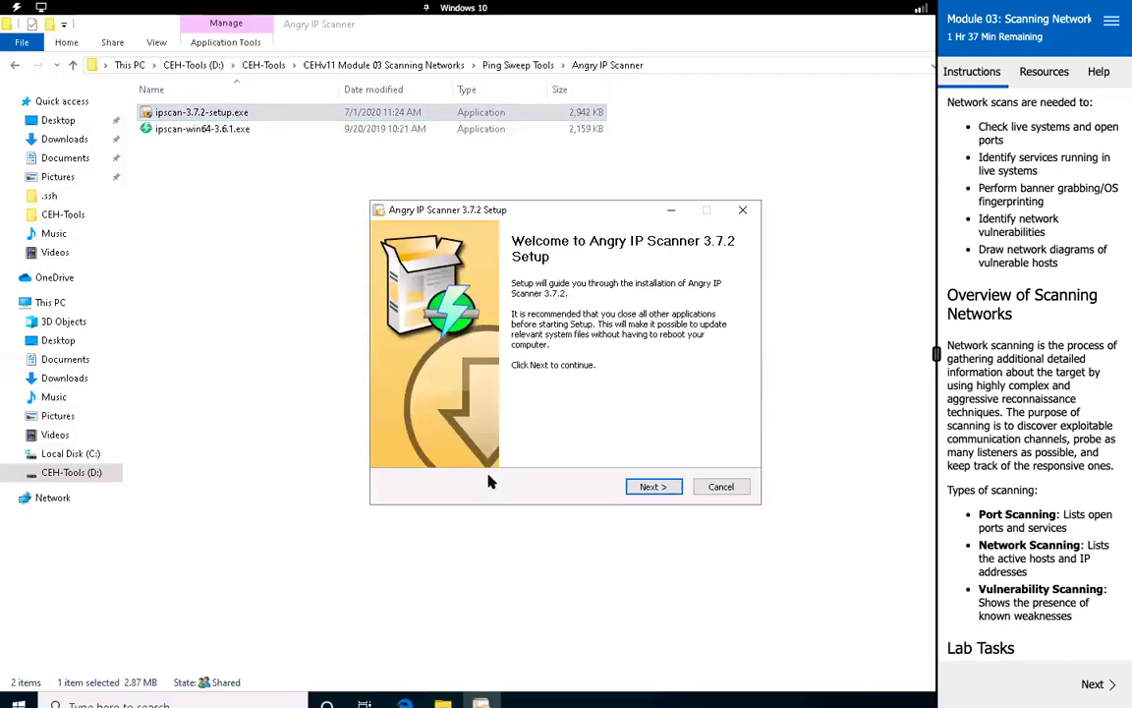
{"action": "left_click", "coordinate": [651, 486]}
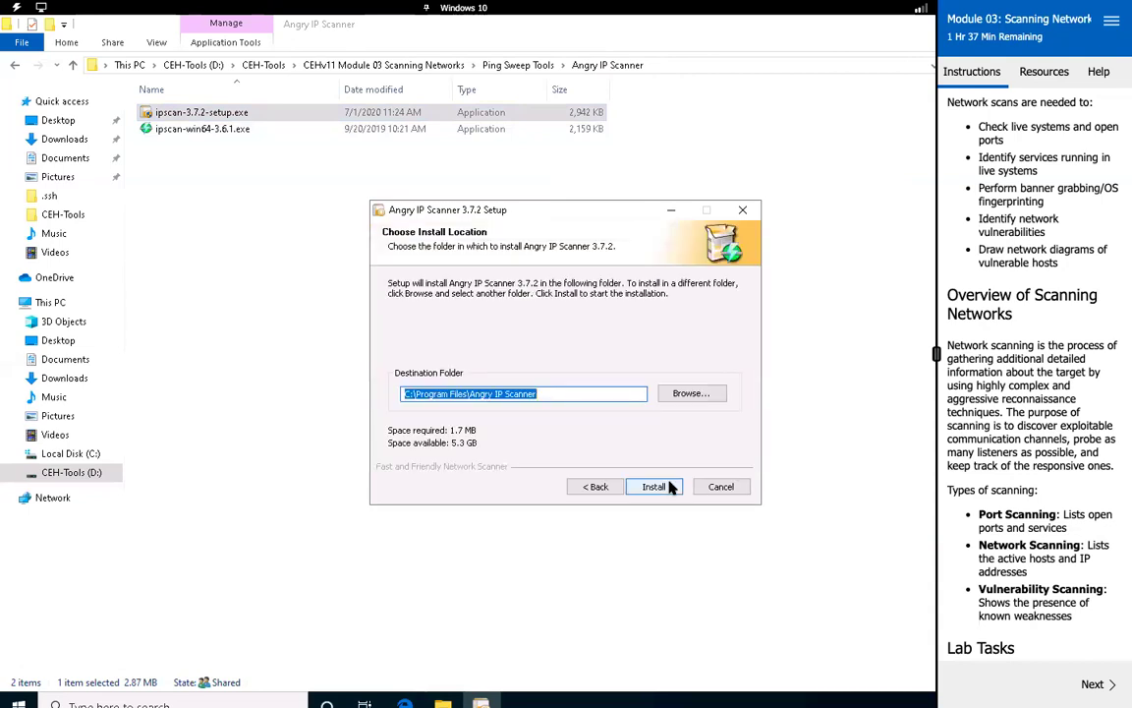
{"action": "left_click", "coordinate": [668, 487]}
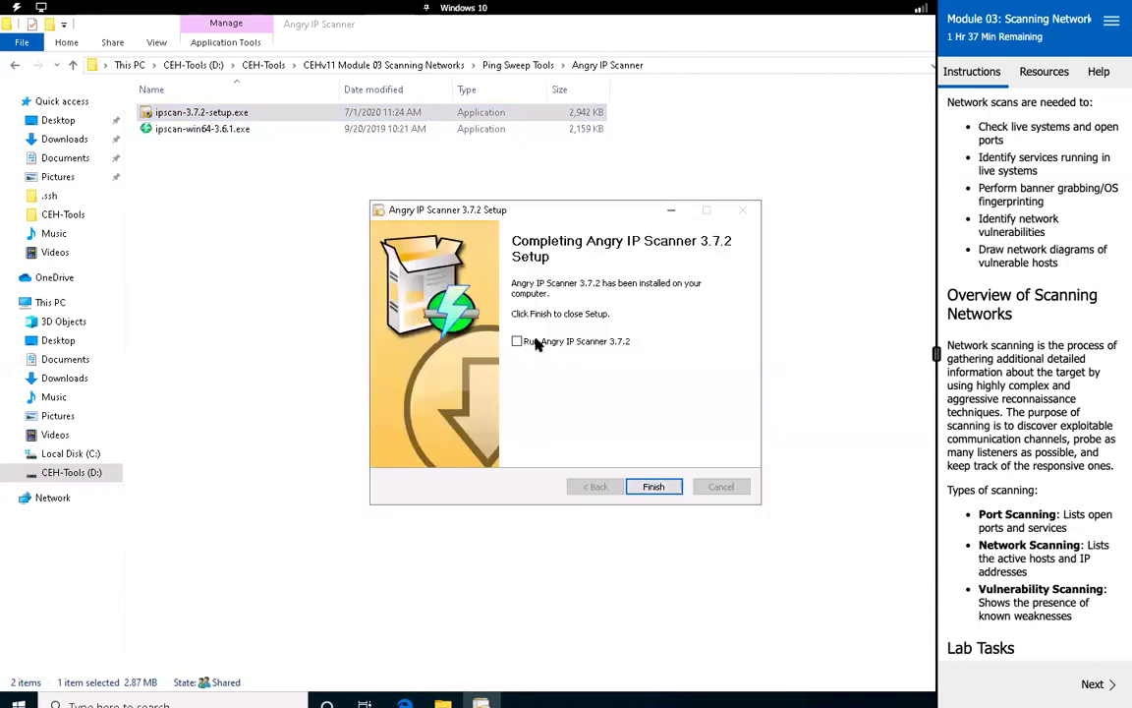
{"action": "left_click", "coordinate": [536, 343]}
{"action": "left_click", "coordinate": [652, 486]}
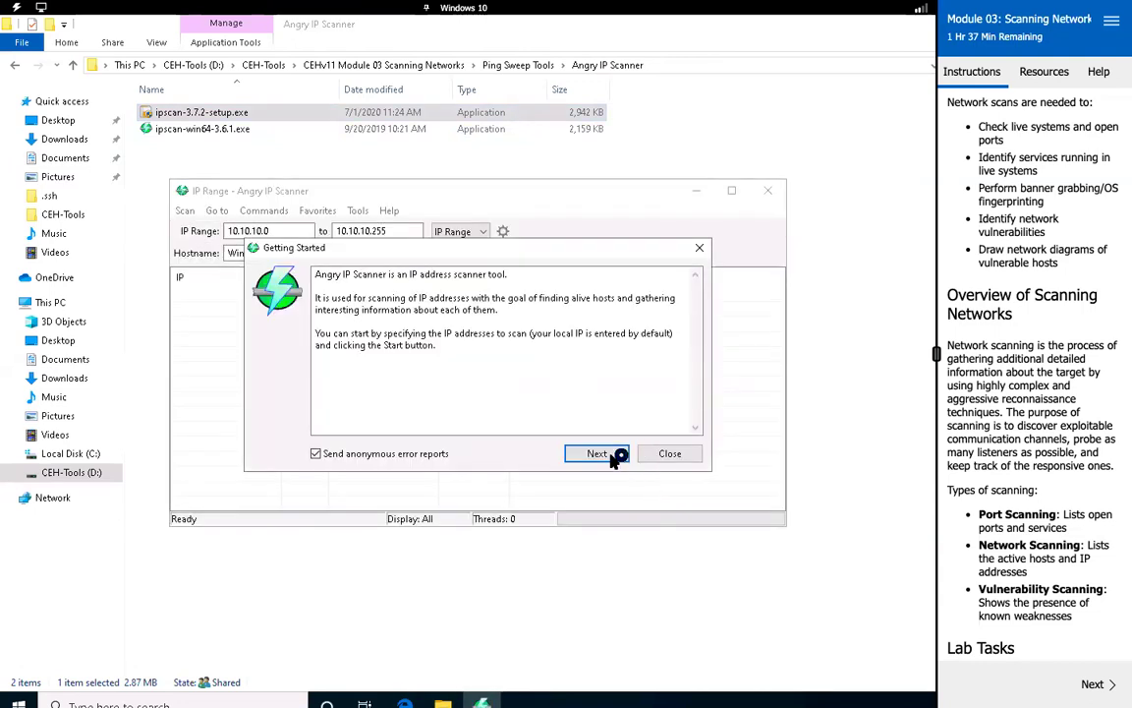
Go through the Getting Started pages, close the guide, and decline opening the download page for the newer version.
{"action": "left_click", "coordinate": [613, 457]}
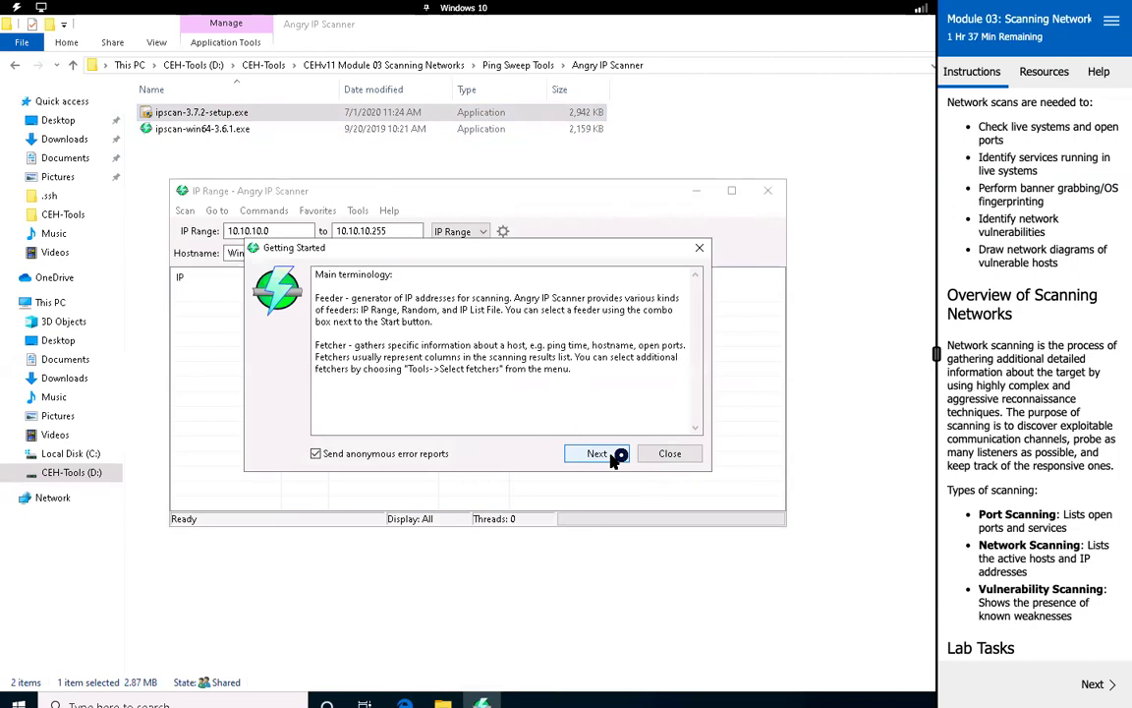
{"action": "left_click", "coordinate": [613, 455]}
{"action": "left_click", "coordinate": [613, 455]}
{"action": "left_click", "coordinate": [611, 456]}
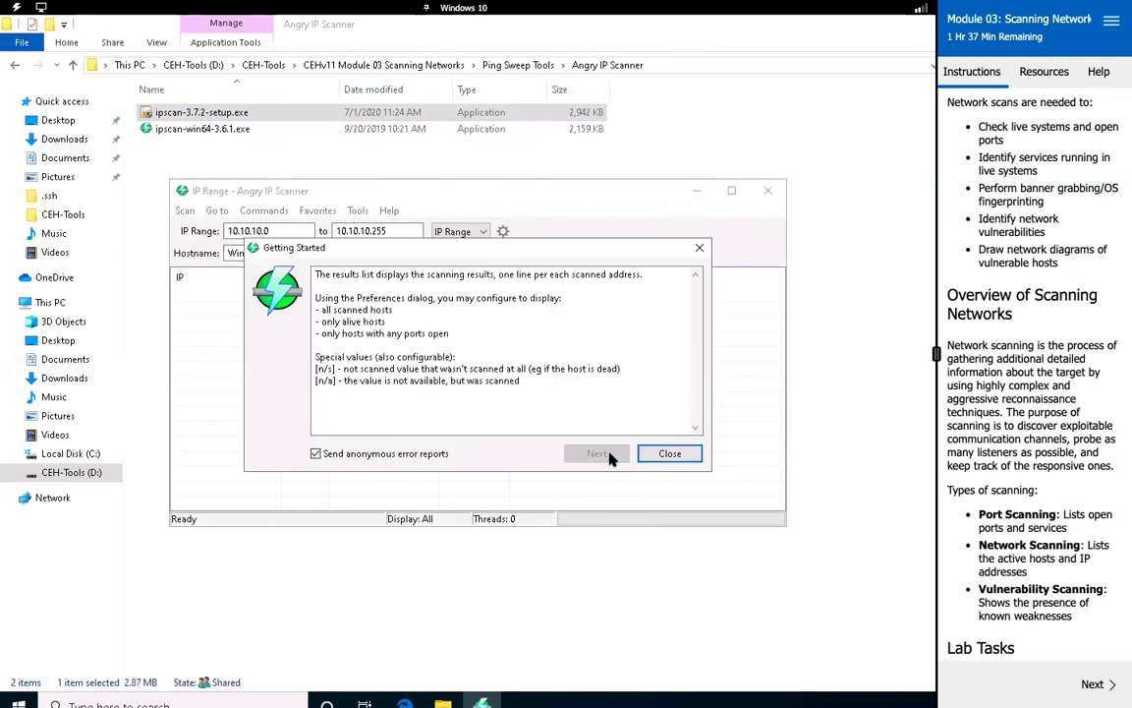
{"action": "left_click", "coordinate": [669, 455]}
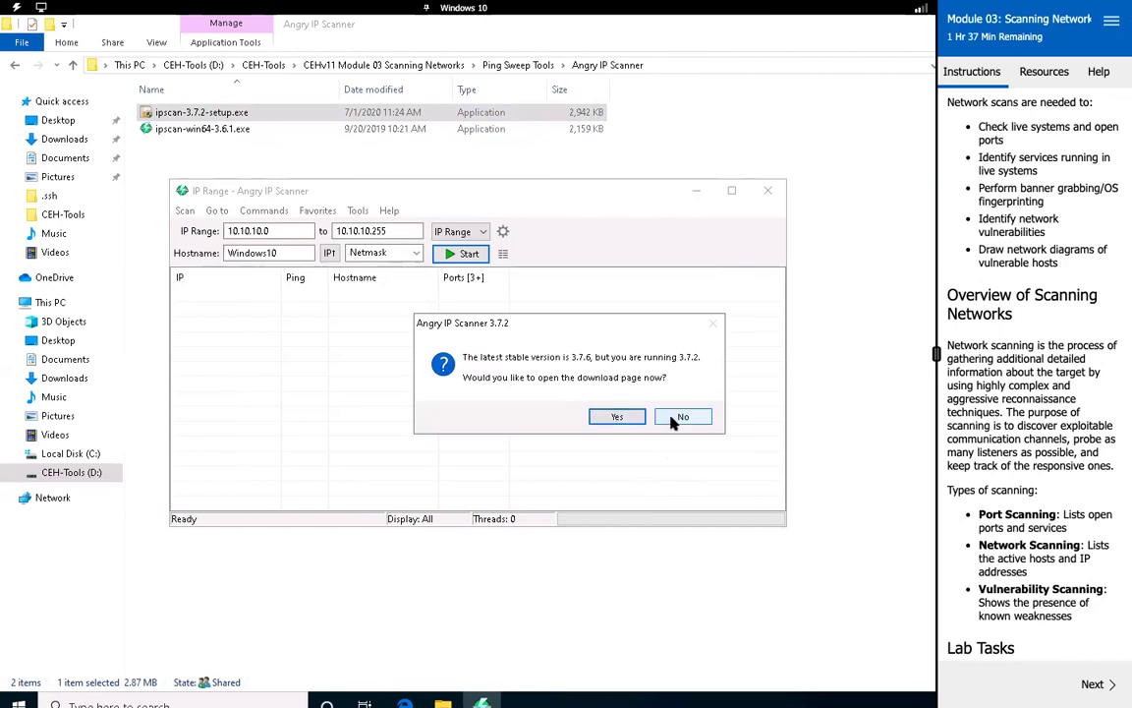
{"action": "left_click", "coordinate": [678, 417]}
Scan the IP range 10.10.10.0 to 10.10.10.255 and close the scan statistics after reviewing the number of live hosts.
{"action": "double_click", "coordinate": [267, 231]}
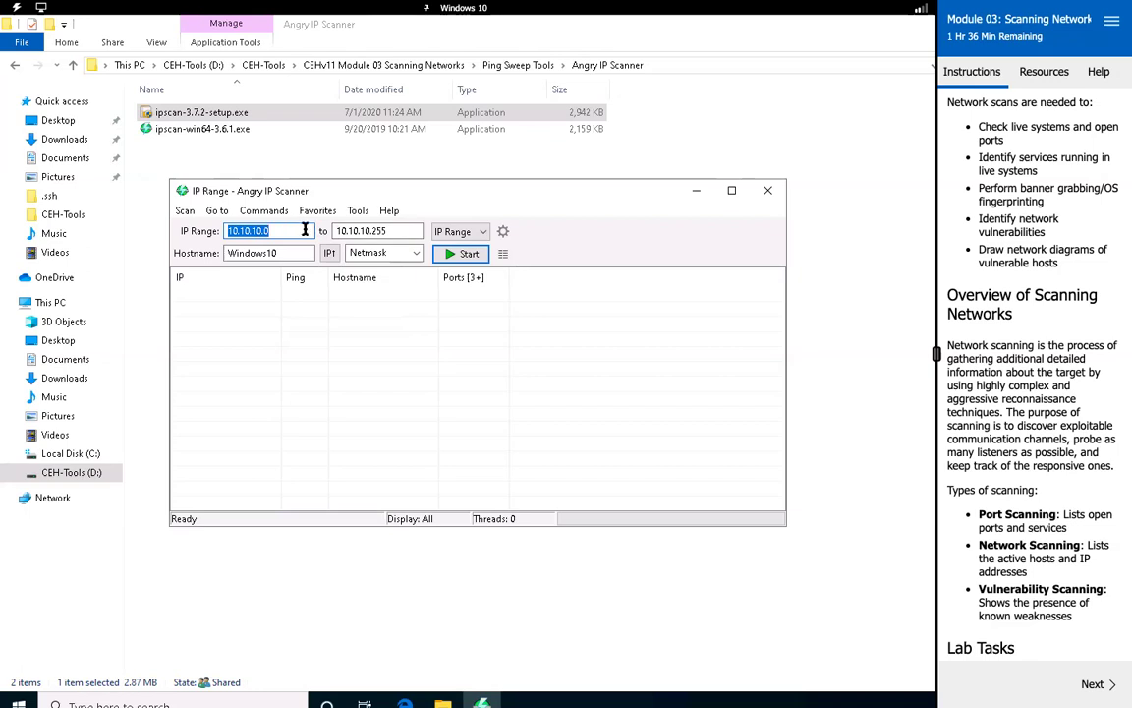
{"action": "left_click_drag", "start_coordinate": [335, 231], "coordinate": [384, 230]}
{"action": "left_click", "coordinate": [384, 230]}
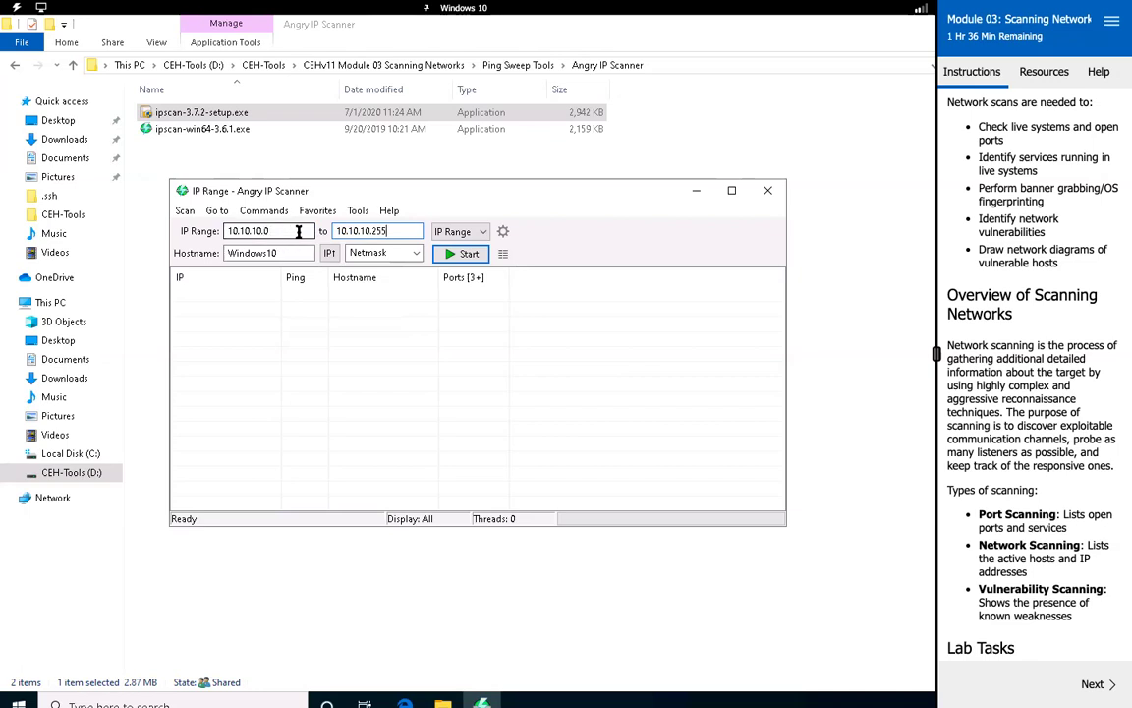
{"action": "left_click_drag", "start_coordinate": [272, 231], "coordinate": [264, 231]}
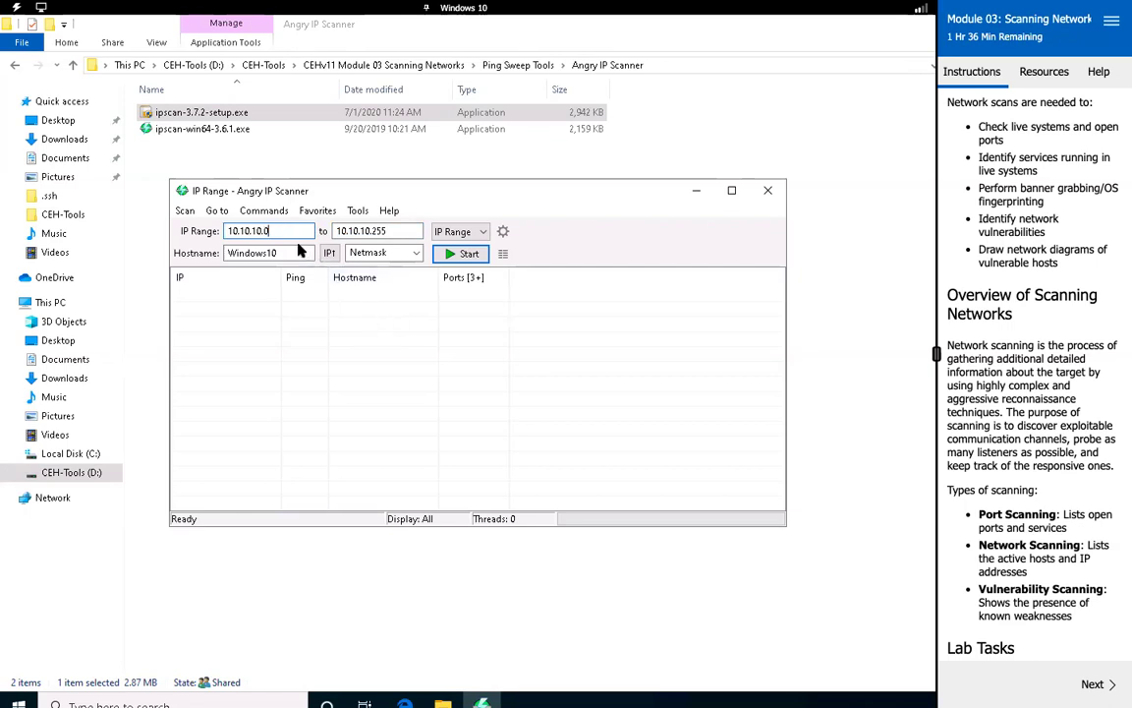
{"action": "left_click", "coordinate": [468, 254]}
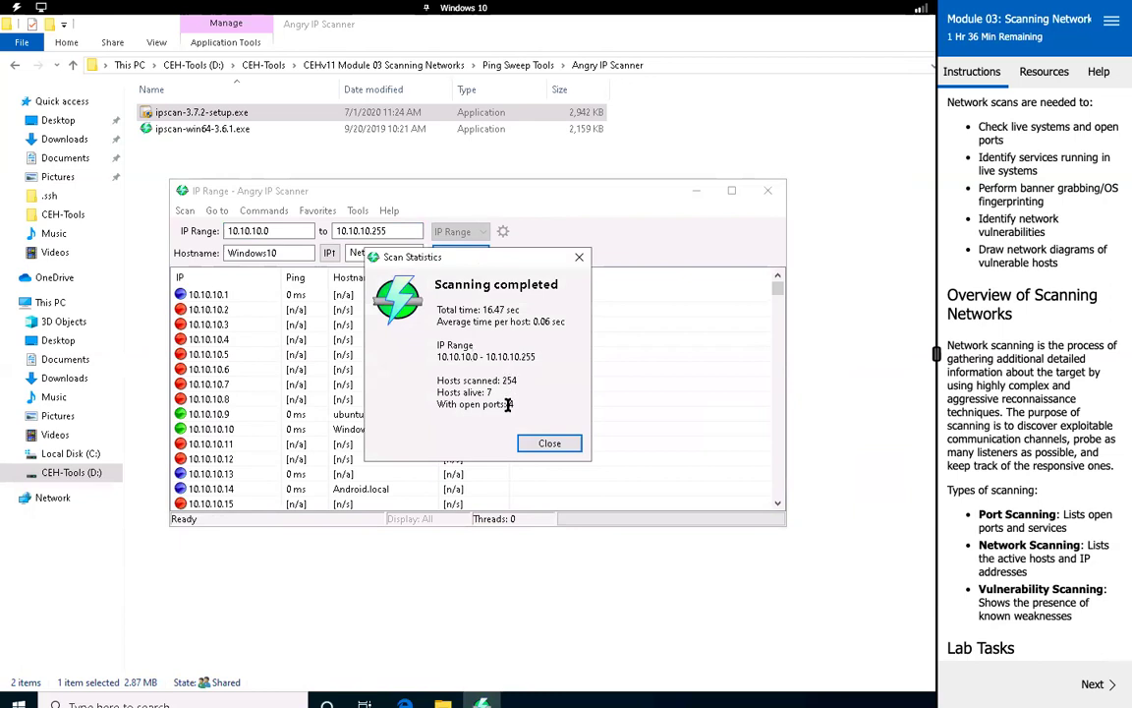
{"action": "left_click_drag", "start_coordinate": [482, 392], "coordinate": [504, 391]}
{"action": "left_click", "coordinate": [549, 444]}
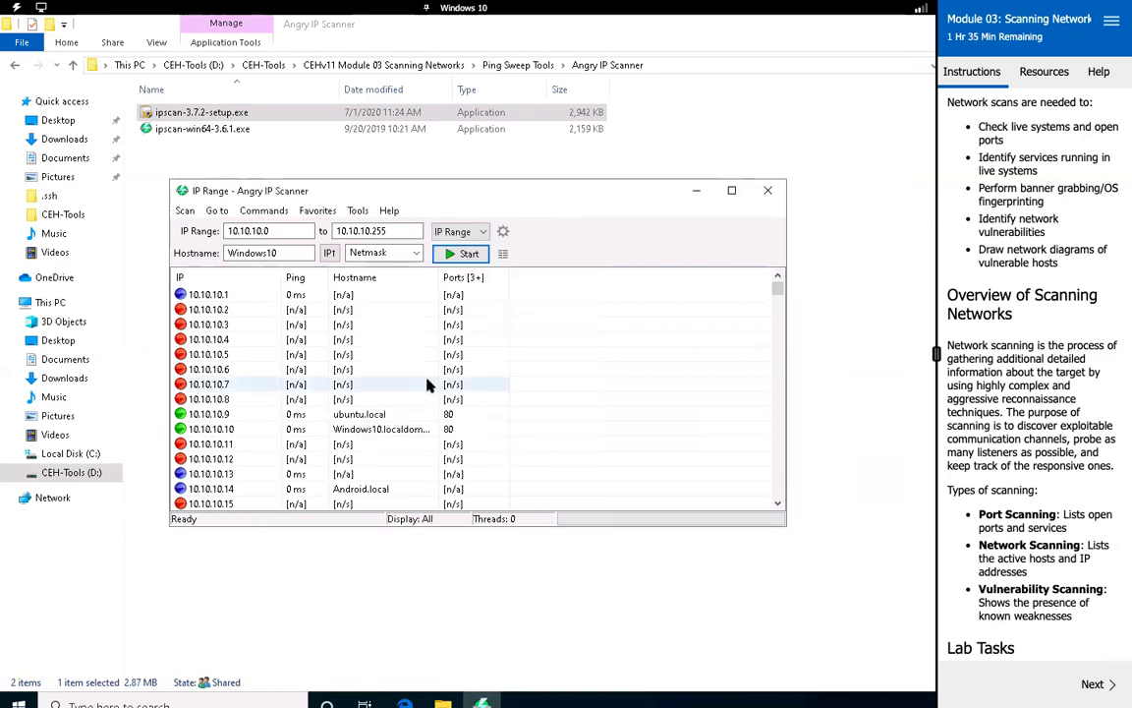
View the IP address details of host 10.10.10.9, then close the details and the Java error dialog.
{"action": "left_click", "coordinate": [224, 416]}
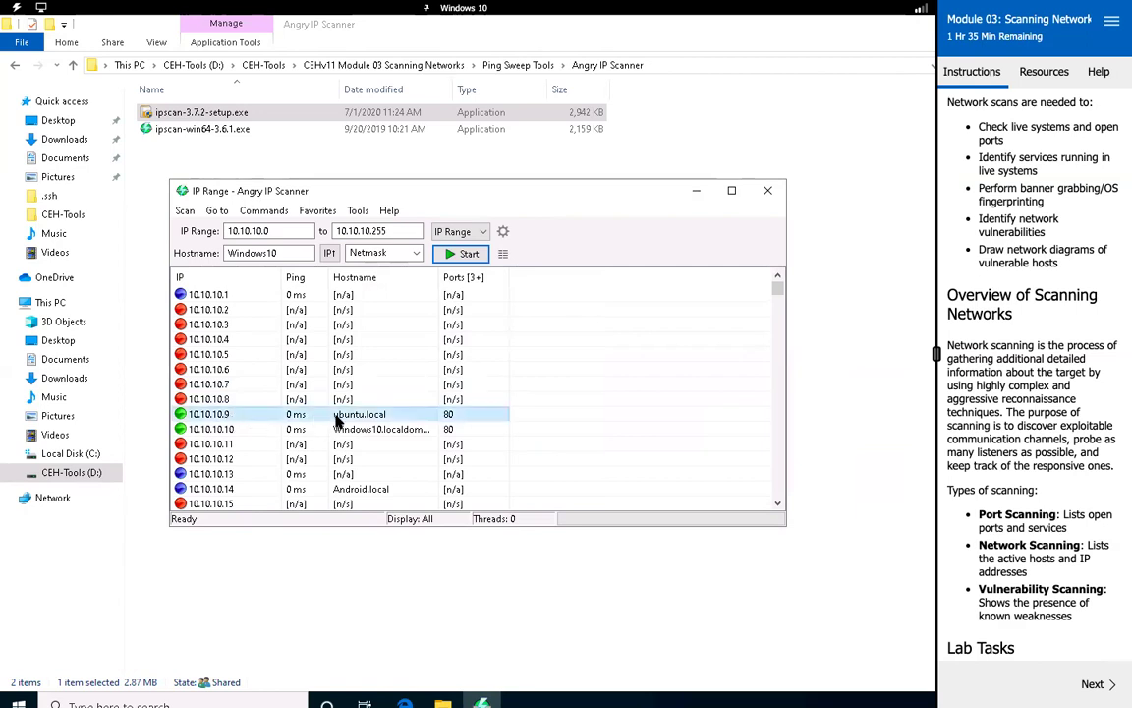
{"action": "mouse_move", "coordinate": [516, 8]}
{"action": "double_click", "coordinate": [379, 417]}
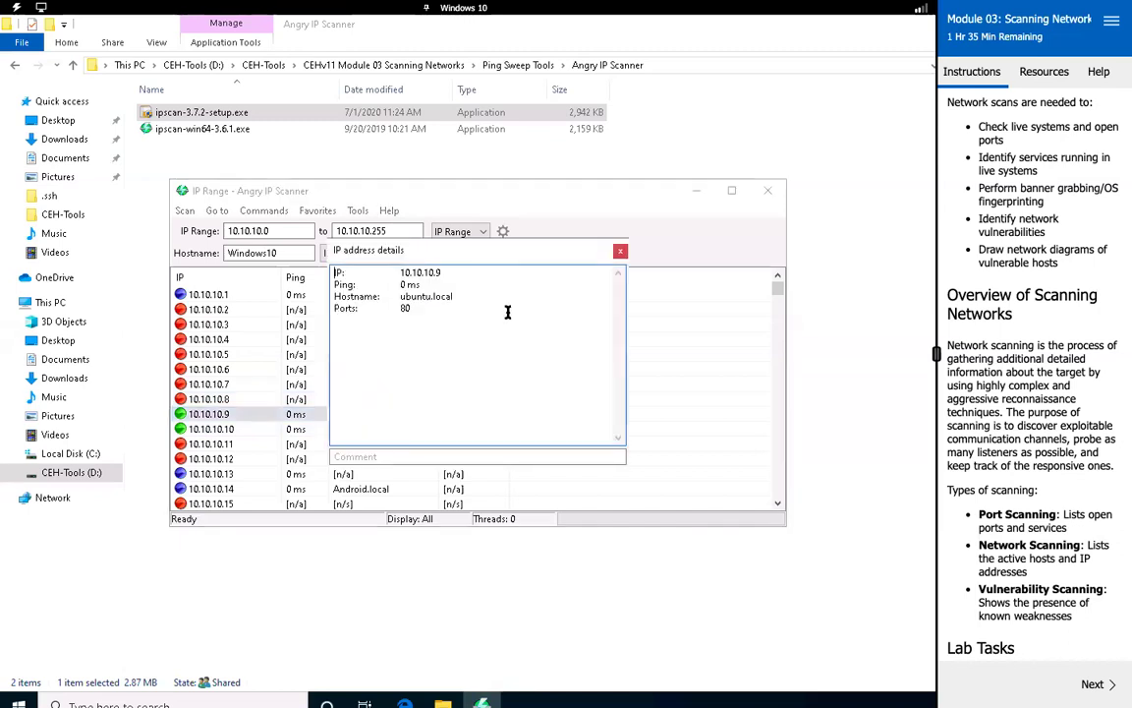
{"action": "left_click", "coordinate": [620, 252]}
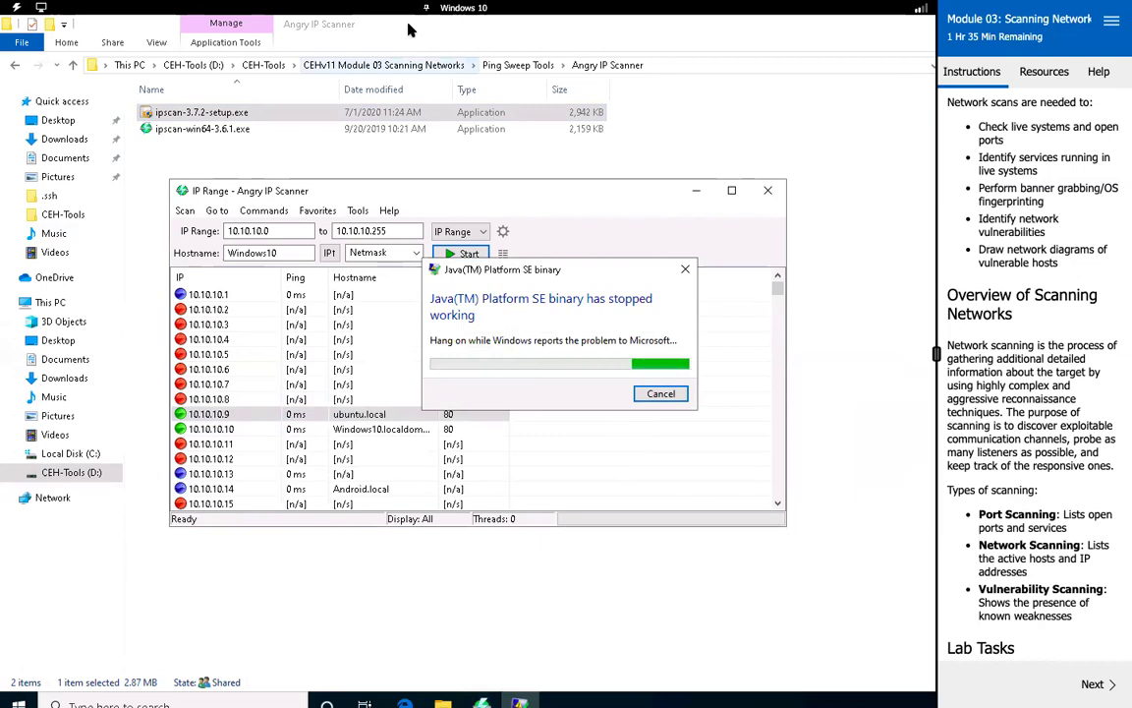
{"action": "left_click", "coordinate": [684, 269]}
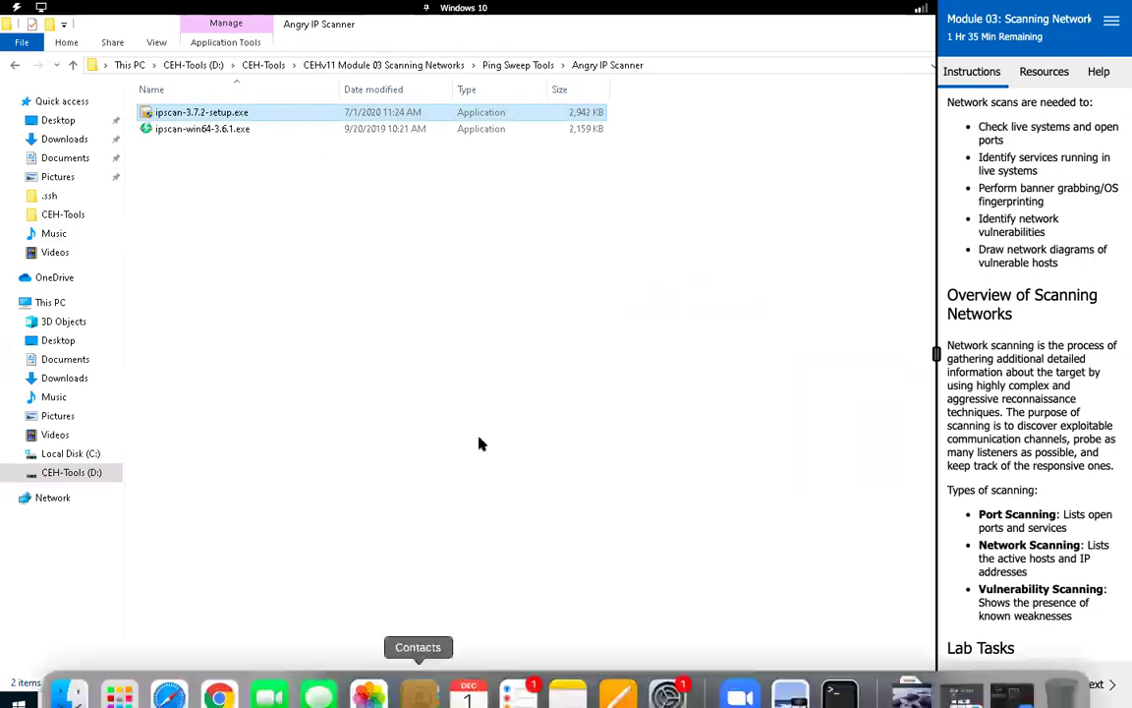
Decline permission for the reopened setup file and relaunch Angry IP Scanner through a Windows search for "angry".
{"action": "double_click", "coordinate": [238, 119]}
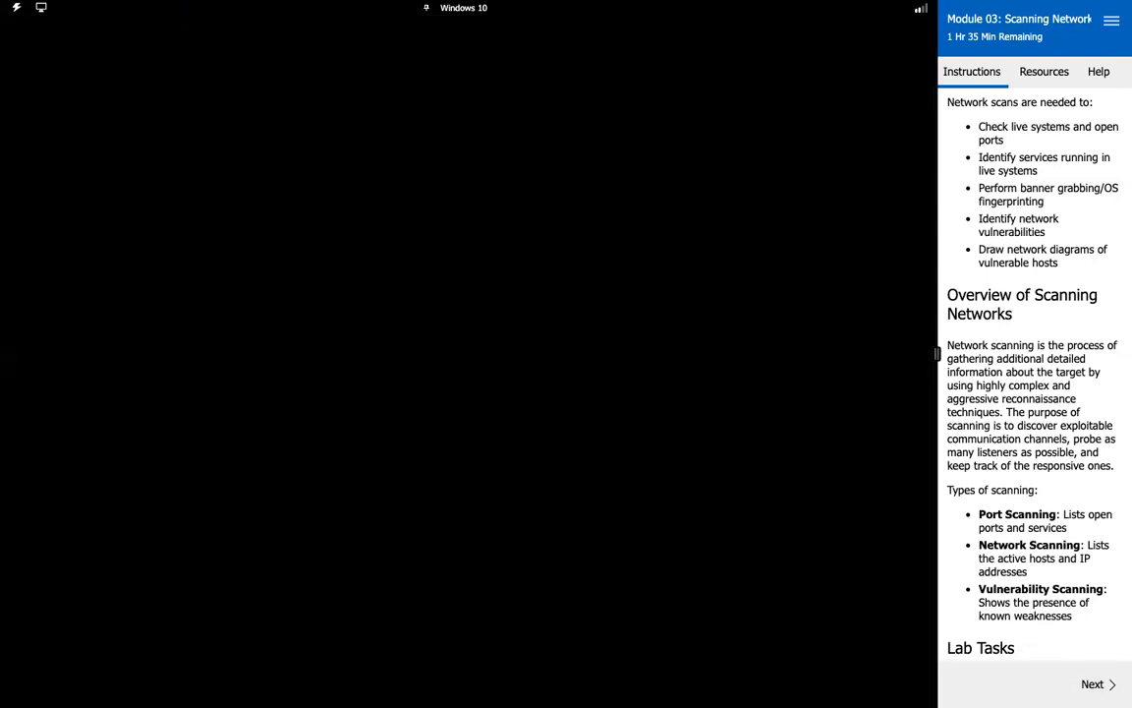
{"action": "left_click", "coordinate": [649, 471]}
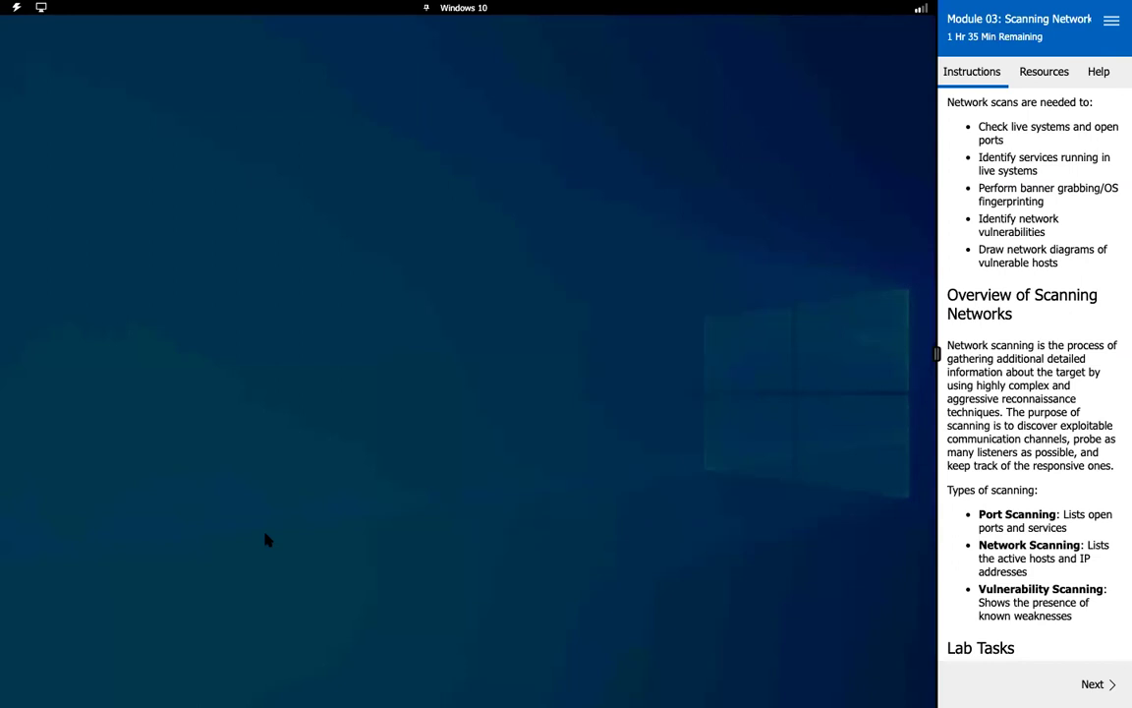
{"action": "key", "text": "super+s"}
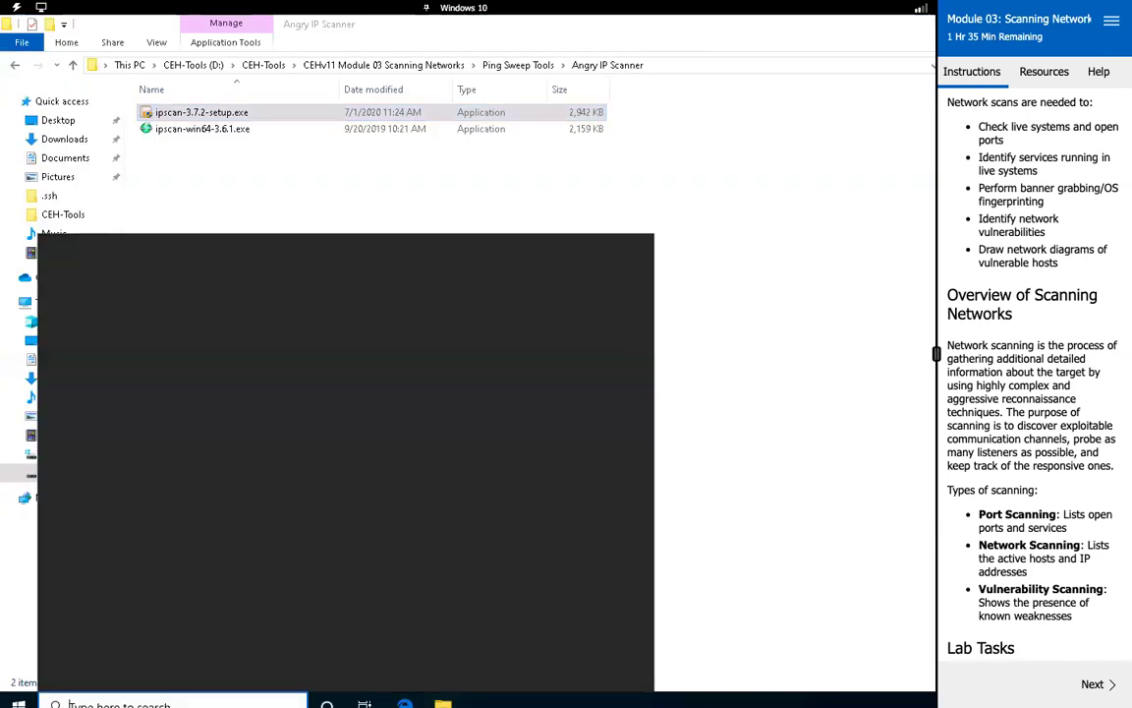
{"action": "type", "text": "angry"}
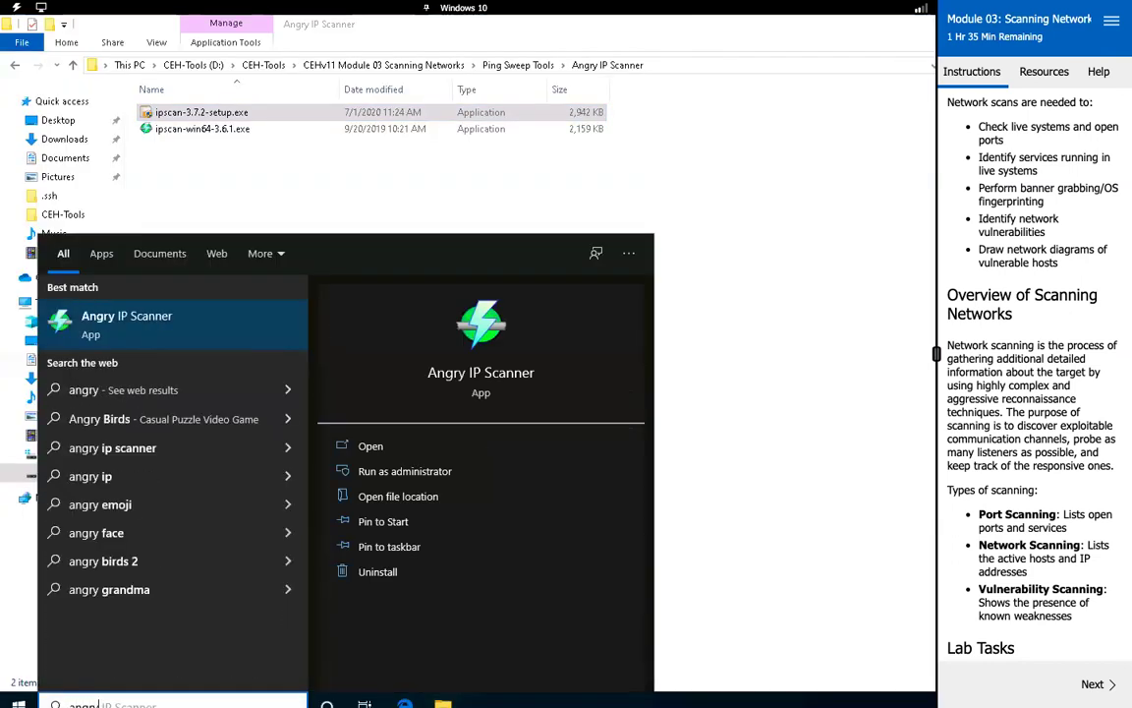
{"action": "key", "text": "Return"}
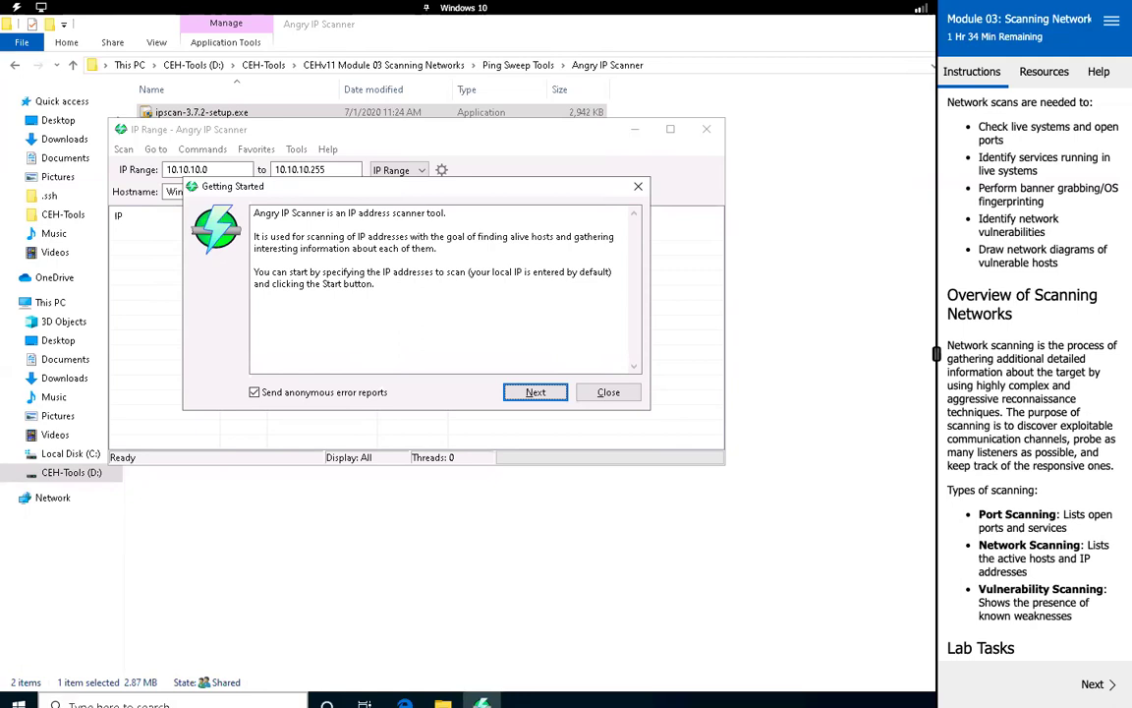
Dismiss the startup guide and update offer, then rescan 10.10.10.0 to 10.10.10.255 and close the scan statistics.
{"action": "left_click", "coordinate": [610, 393]}
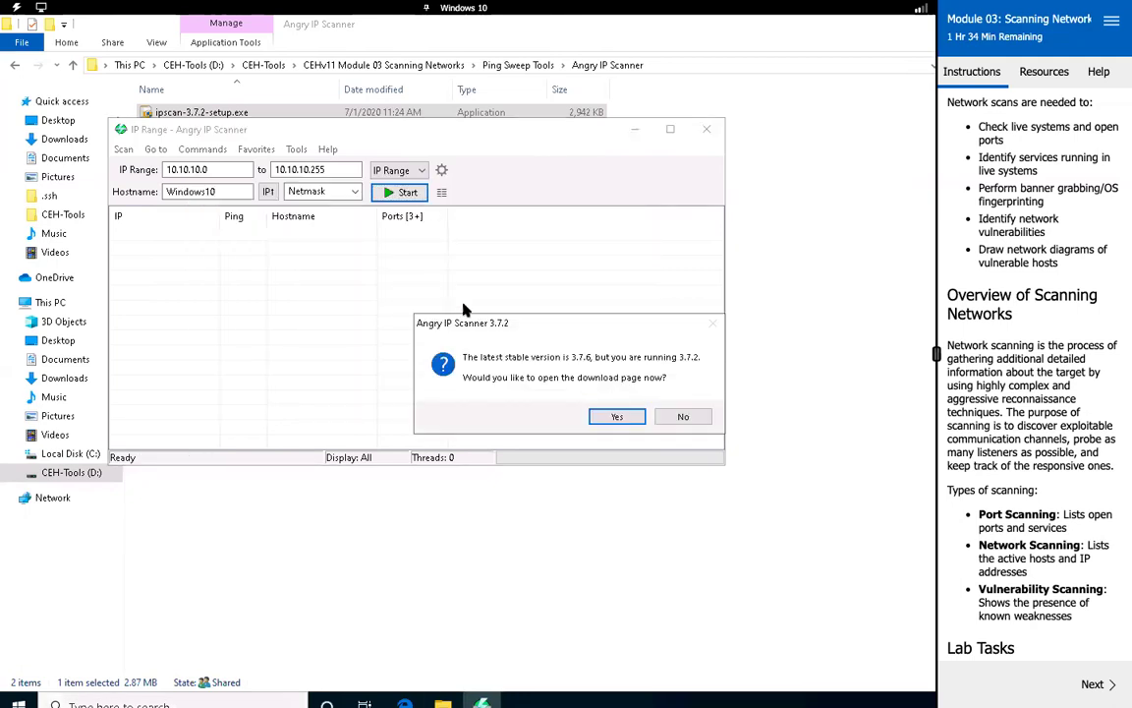
{"action": "left_click", "coordinate": [678, 417]}
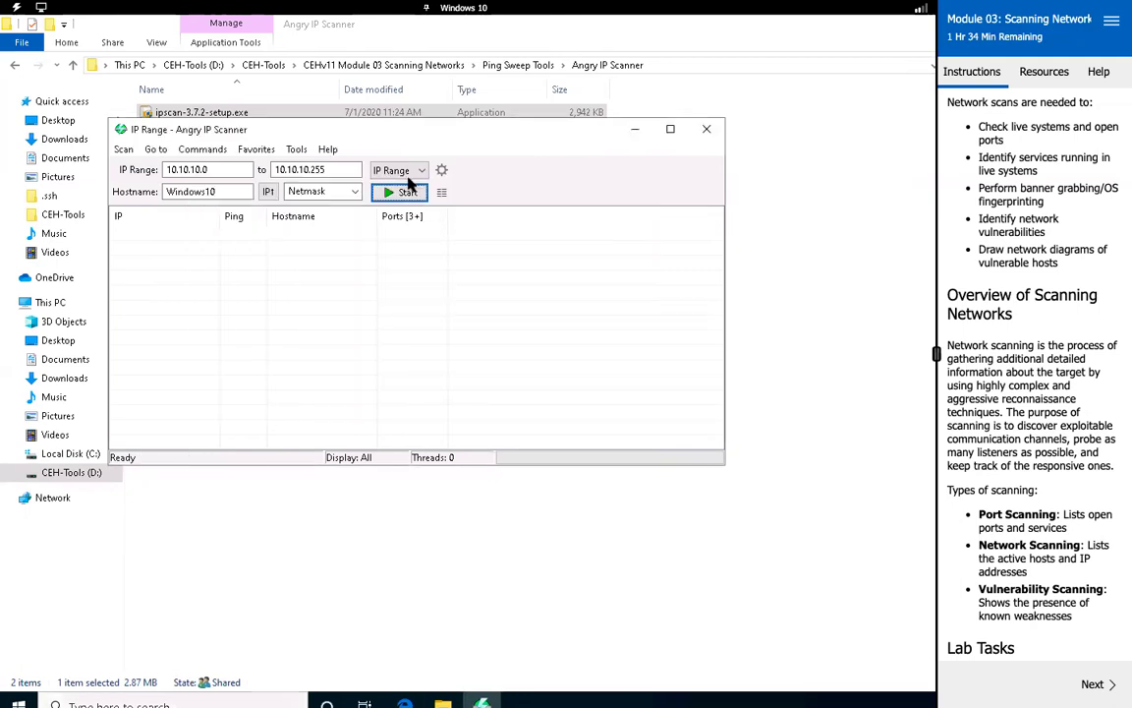
{"action": "left_click", "coordinate": [381, 193]}
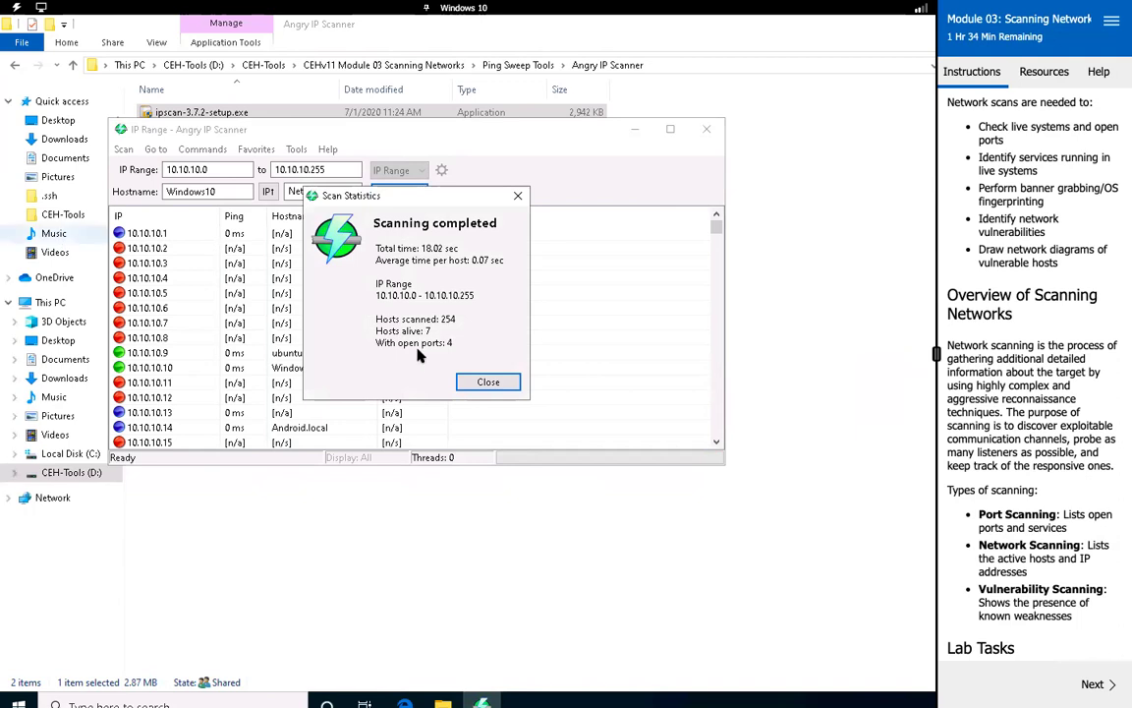
{"action": "left_click", "coordinate": [472, 381]}
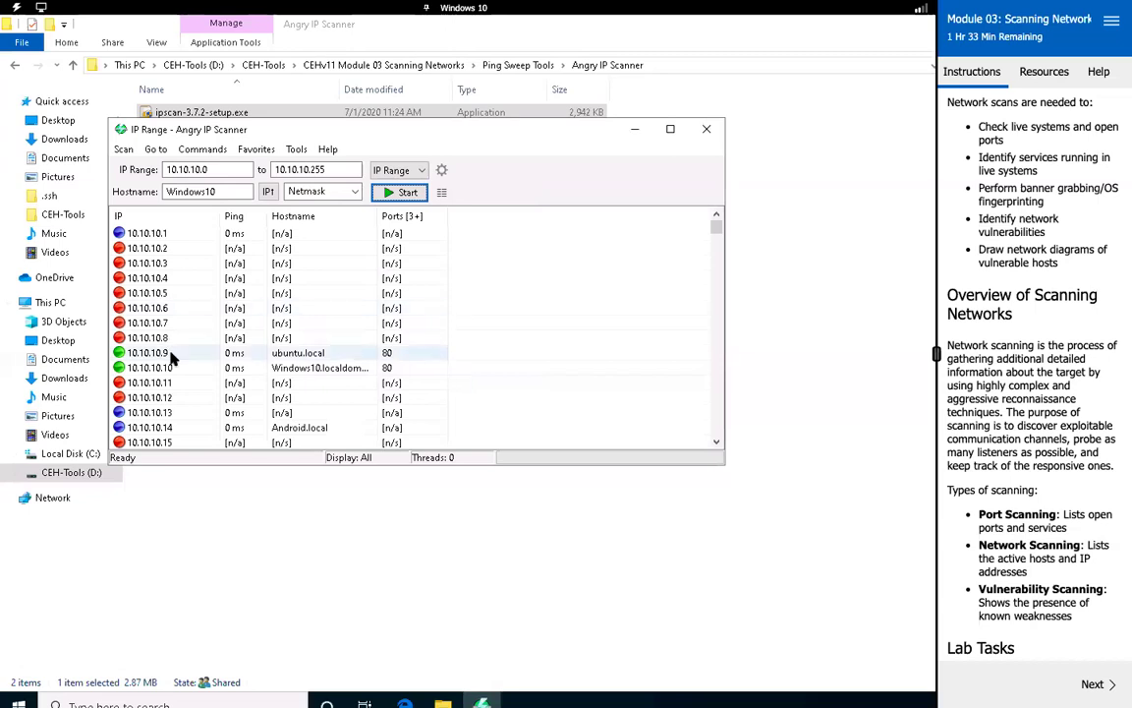
Examine the scan results across the whole address range for live hosts, their hostnames and open ports.
{"action": "scroll", "coordinate": [209, 370], "scroll_direction": "down", "scroll_amount": 2}
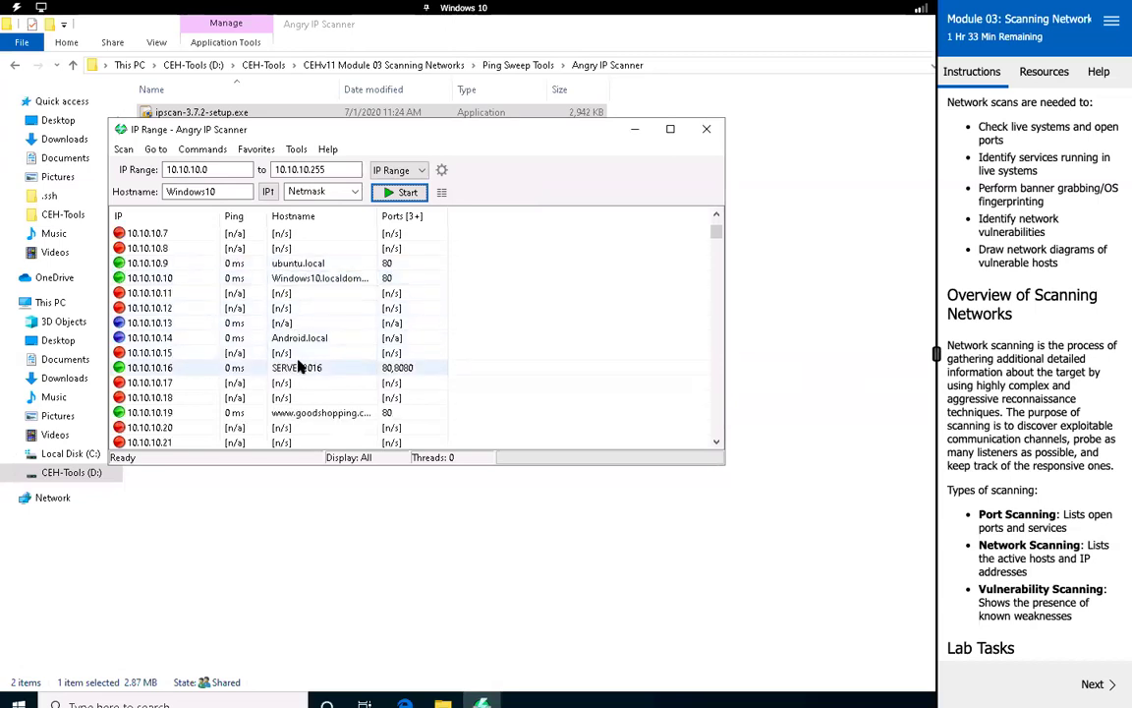
{"action": "scroll", "coordinate": [330, 368], "scroll_direction": "down", "scroll_amount": 2}
{"action": "scroll", "coordinate": [330, 368], "scroll_direction": "down", "scroll_amount": 1}
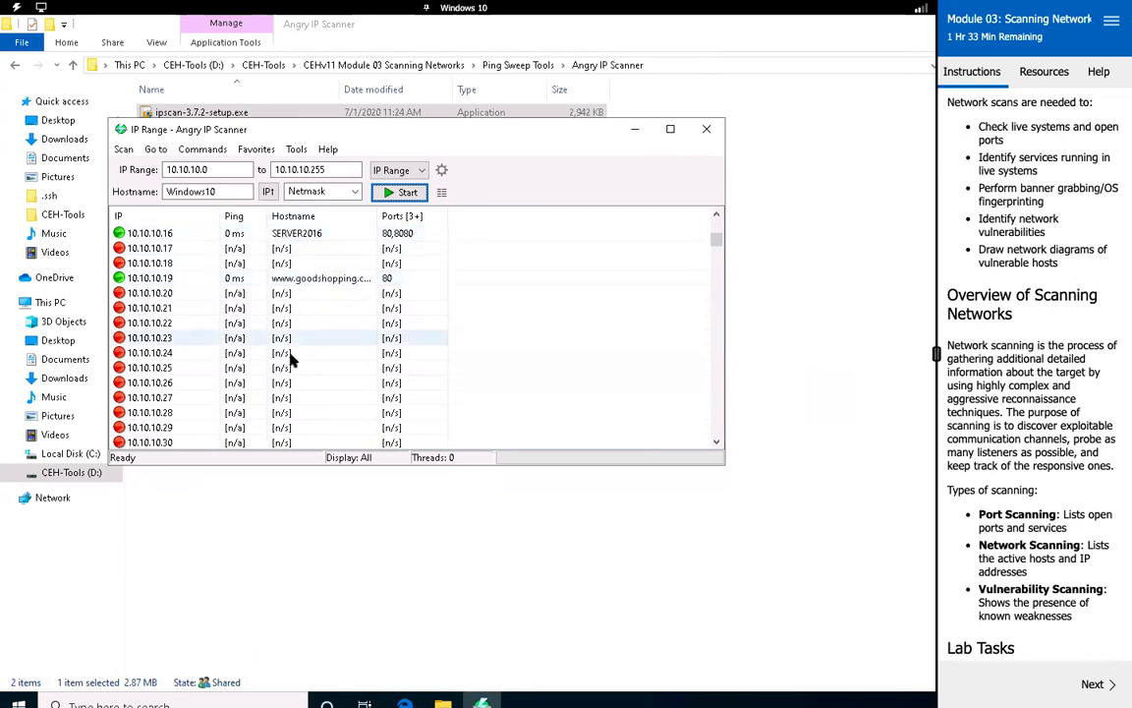
{"action": "scroll", "coordinate": [291, 362], "scroll_direction": "down", "scroll_amount": 5}
{"action": "scroll", "coordinate": [291, 362], "scroll_direction": "down", "scroll_amount": 20}
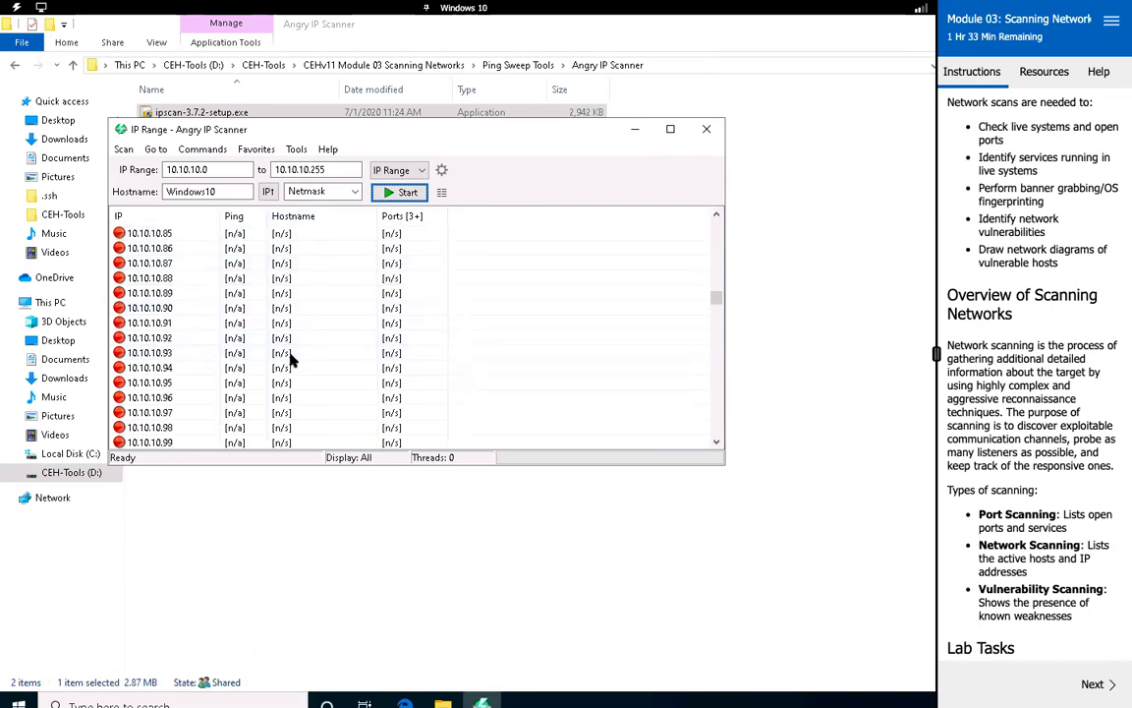
{"action": "scroll", "coordinate": [291, 361], "scroll_direction": "down", "scroll_amount": 20}
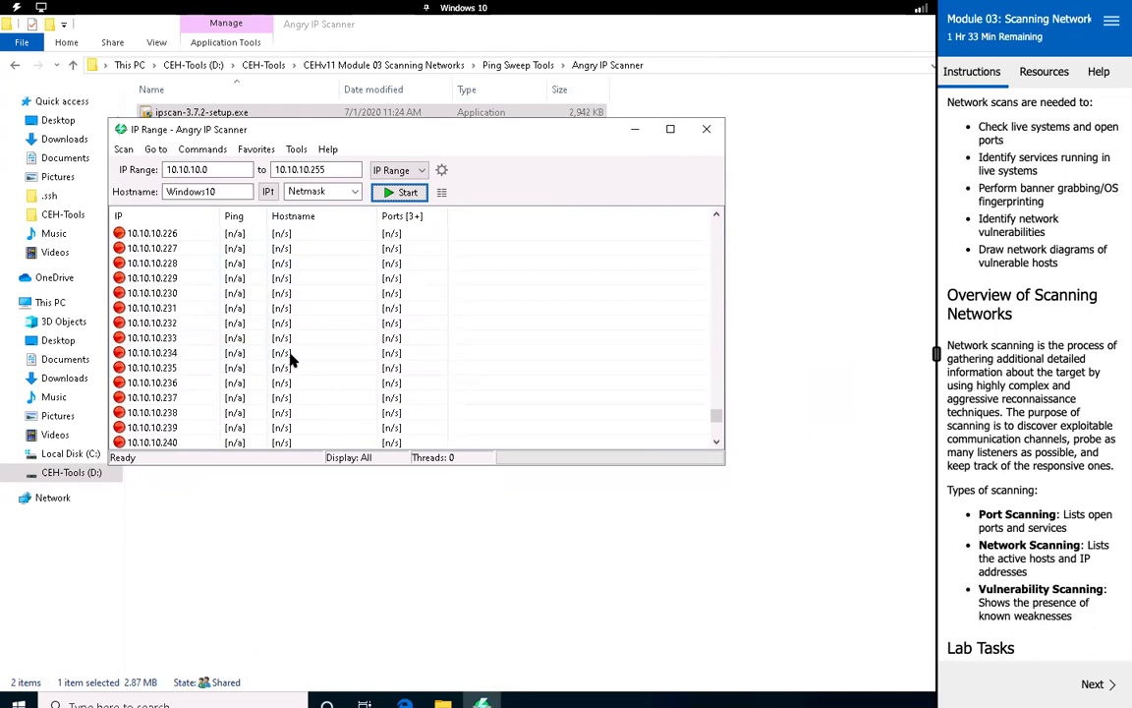
{"action": "scroll", "coordinate": [291, 361], "scroll_direction": "up", "scroll_amount": 20}
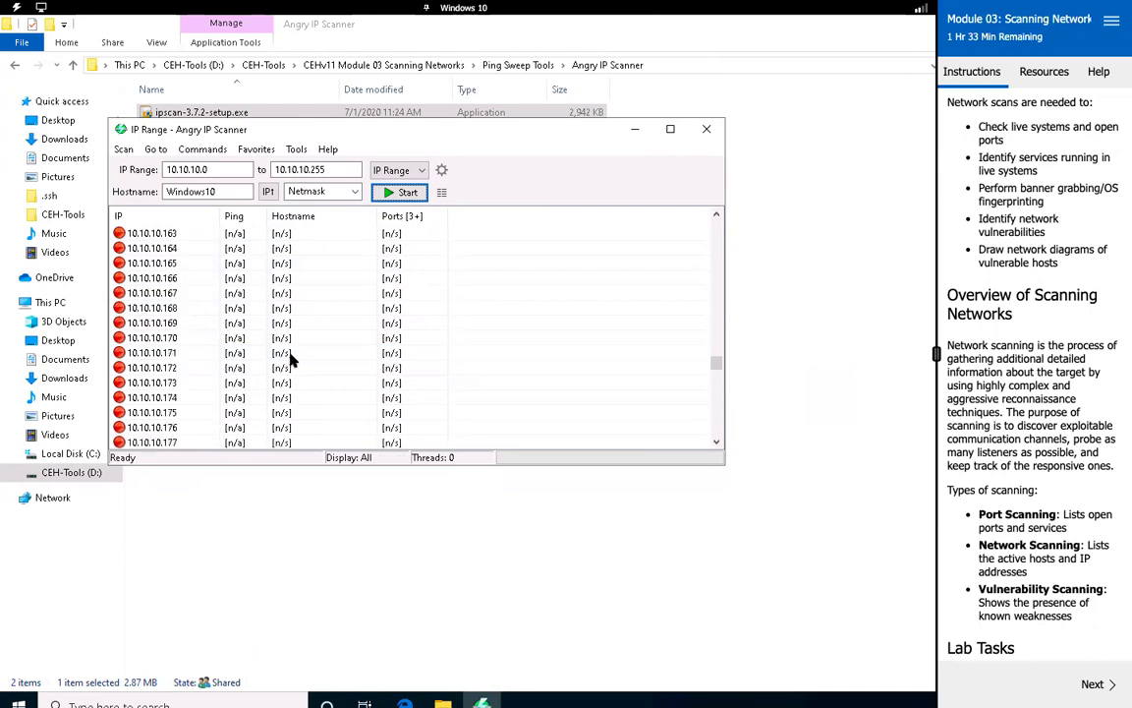
{"action": "scroll", "coordinate": [291, 362], "scroll_direction": "up", "scroll_amount": 18}
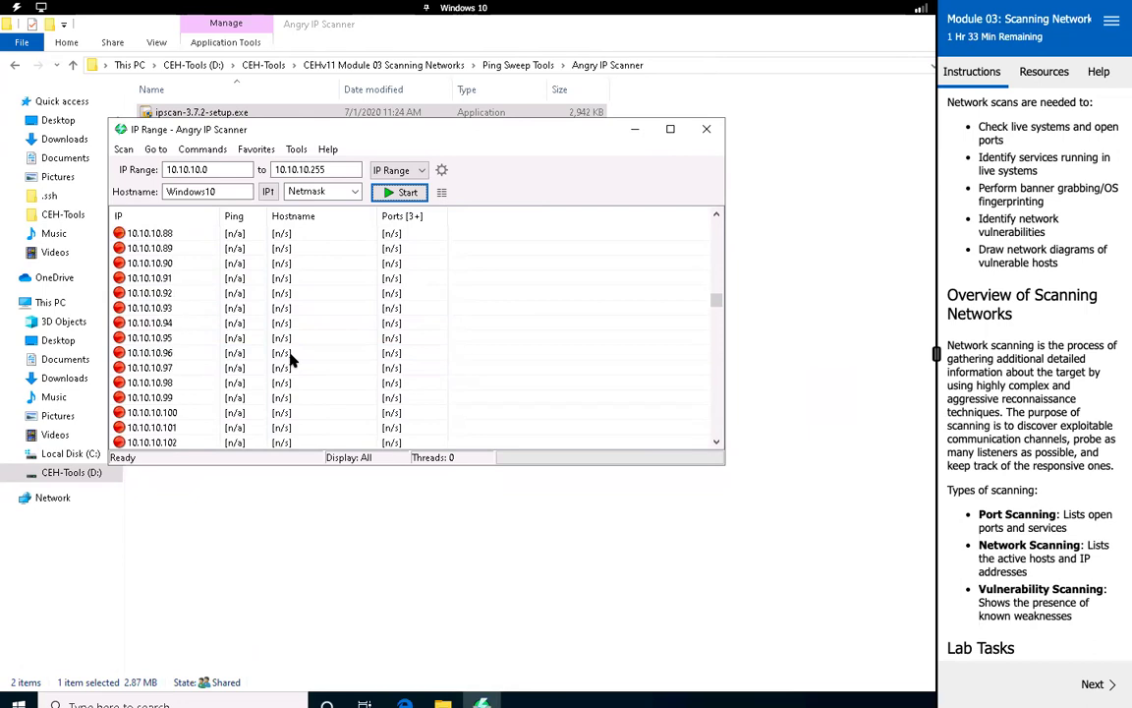
{"action": "scroll", "coordinate": [291, 362], "scroll_direction": "up", "scroll_amount": 16}
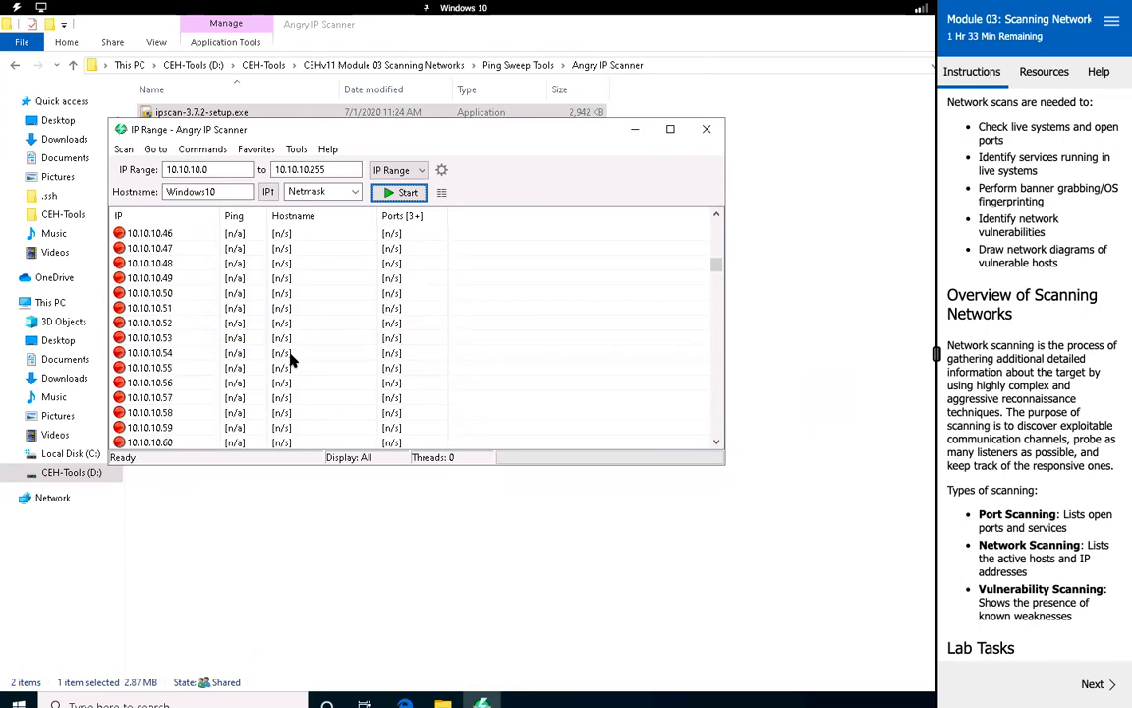
{"action": "scroll", "coordinate": [291, 362], "scroll_direction": "up", "scroll_amount": 6}
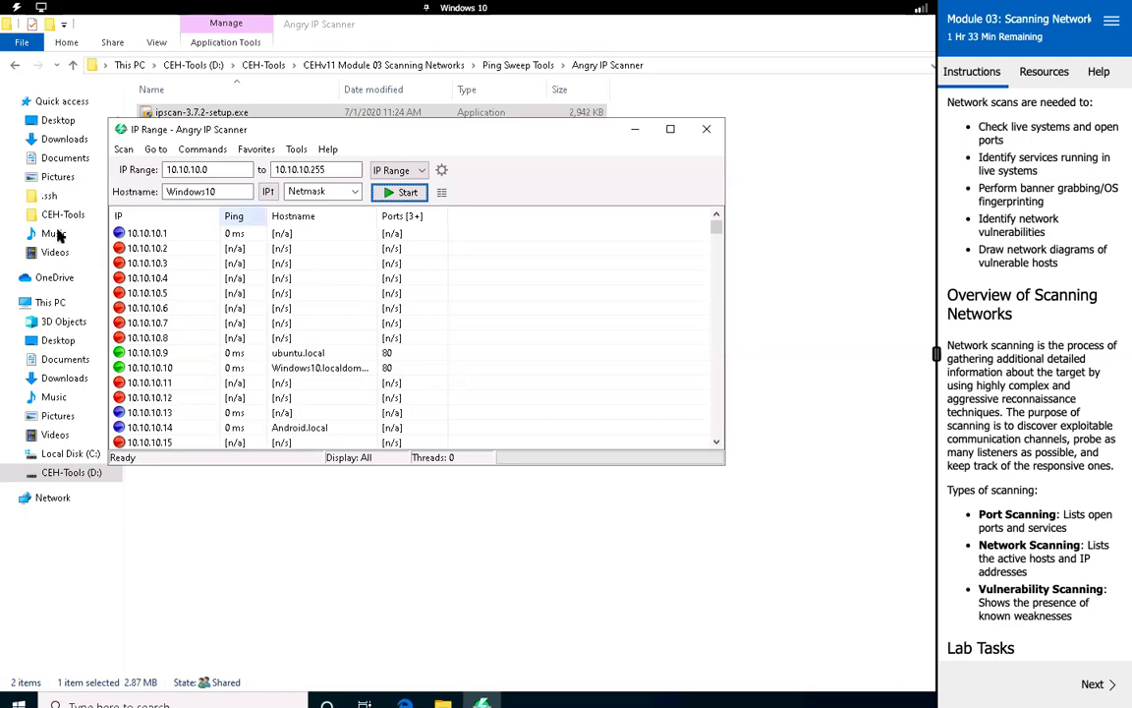
{"action": "mouse_move", "coordinate": [408, 28]}
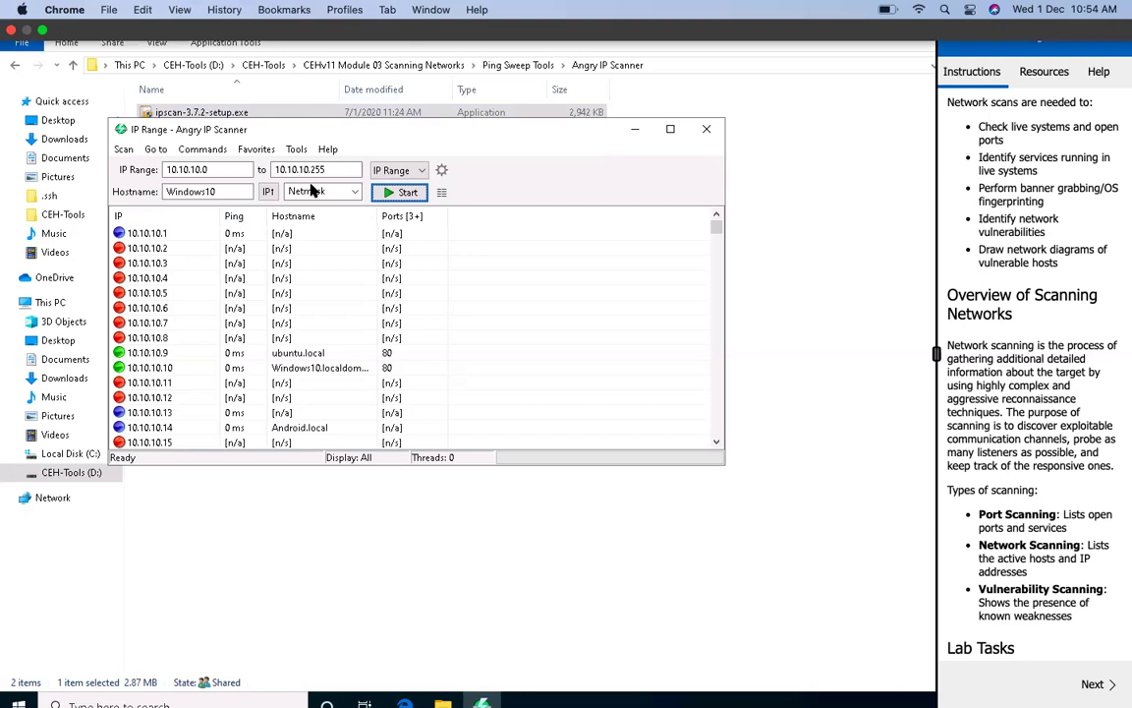